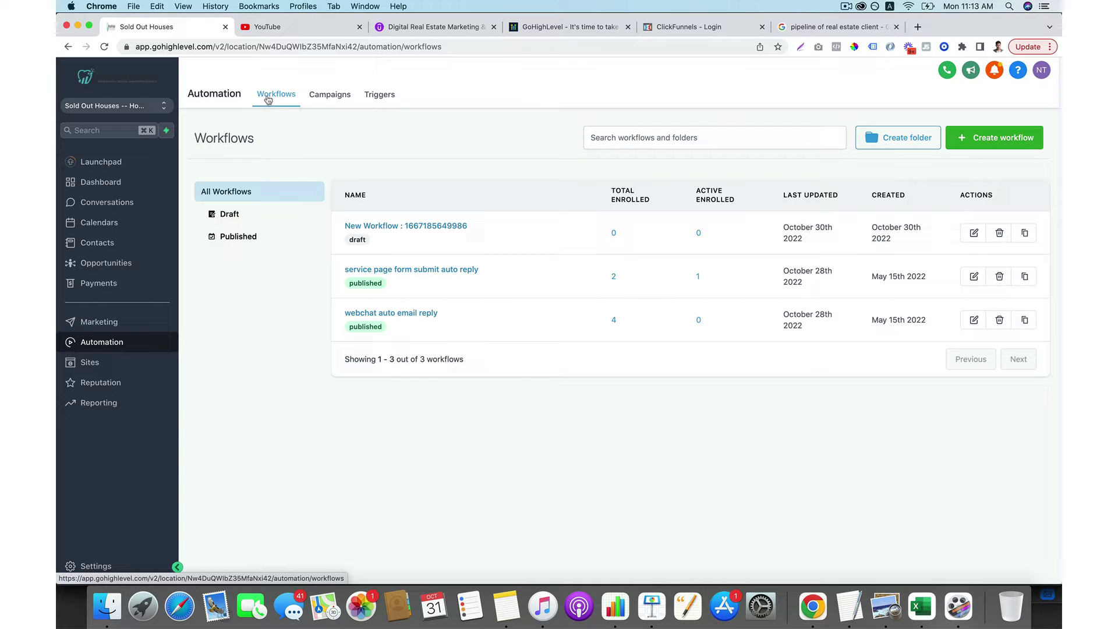
Preview the campaign import list, then create a blank workflow using Start from scratch.
{"action": "left_click", "coordinate": [1017, 145]}
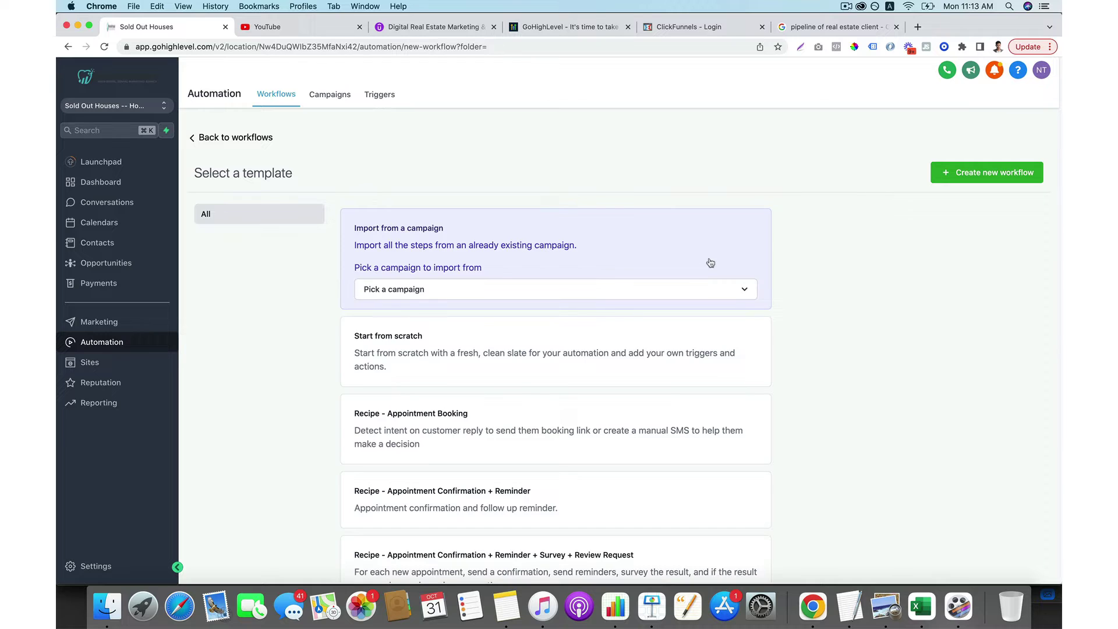
{"action": "left_click", "coordinate": [469, 296]}
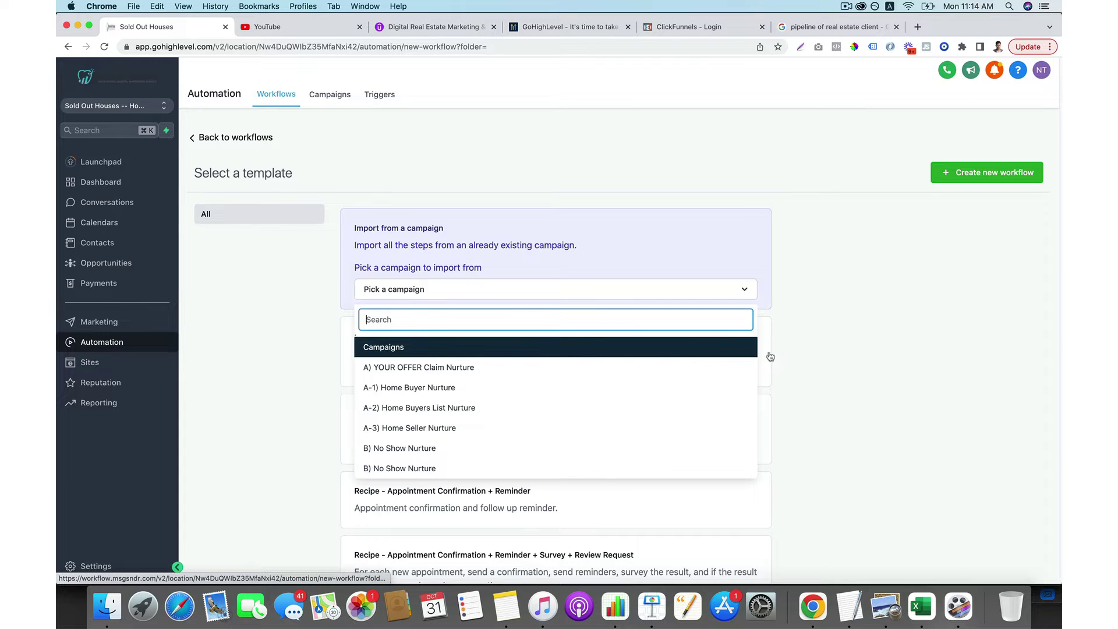
{"action": "left_click", "coordinate": [807, 349]}
{"action": "scroll", "coordinate": [806, 349], "scroll_direction": "down", "scroll_amount": 2}
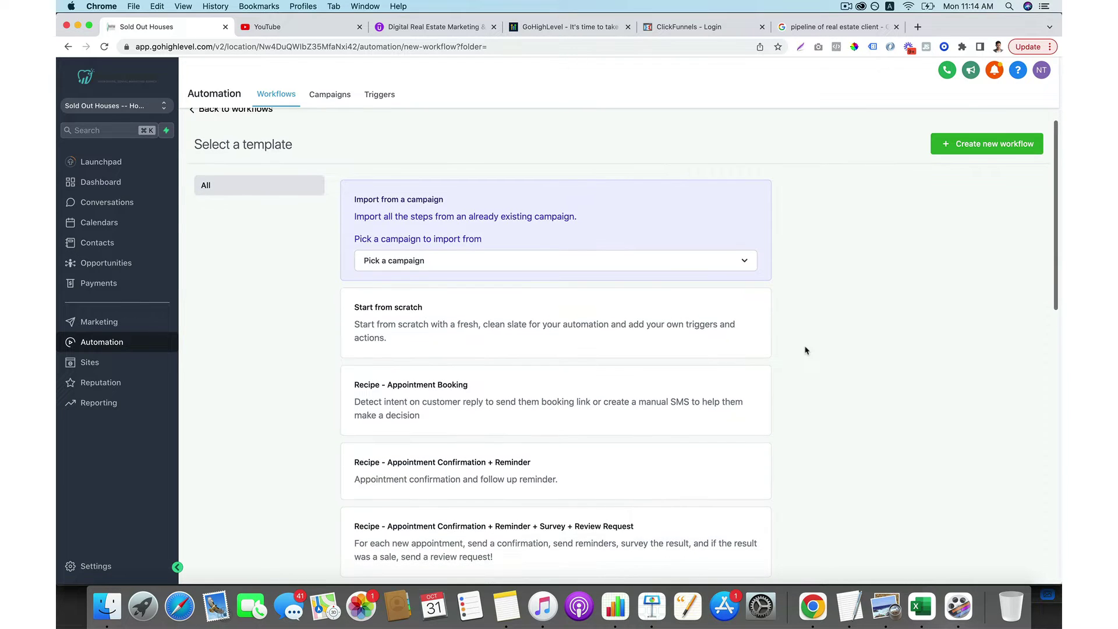
{"action": "scroll", "coordinate": [807, 349], "scroll_direction": "up", "scroll_amount": 2}
{"action": "left_click", "coordinate": [745, 296]}
{"action": "left_click", "coordinate": [821, 301]}
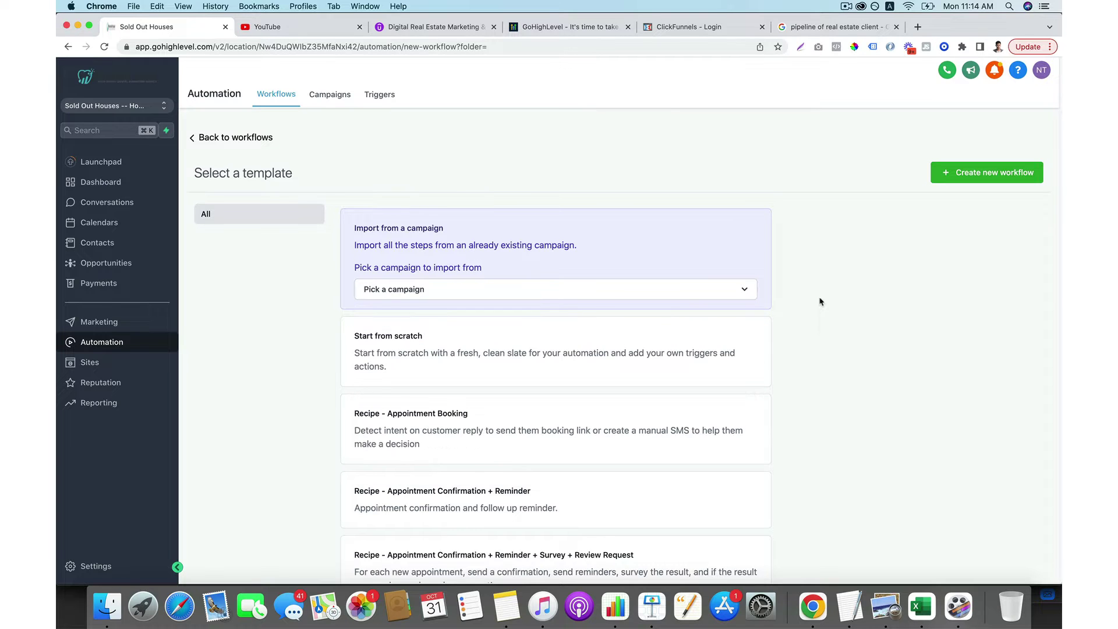
{"action": "scroll", "coordinate": [821, 302], "scroll_direction": "down", "scroll_amount": 3}
{"action": "scroll", "coordinate": [569, 290], "scroll_direction": "up", "scroll_amount": 2}
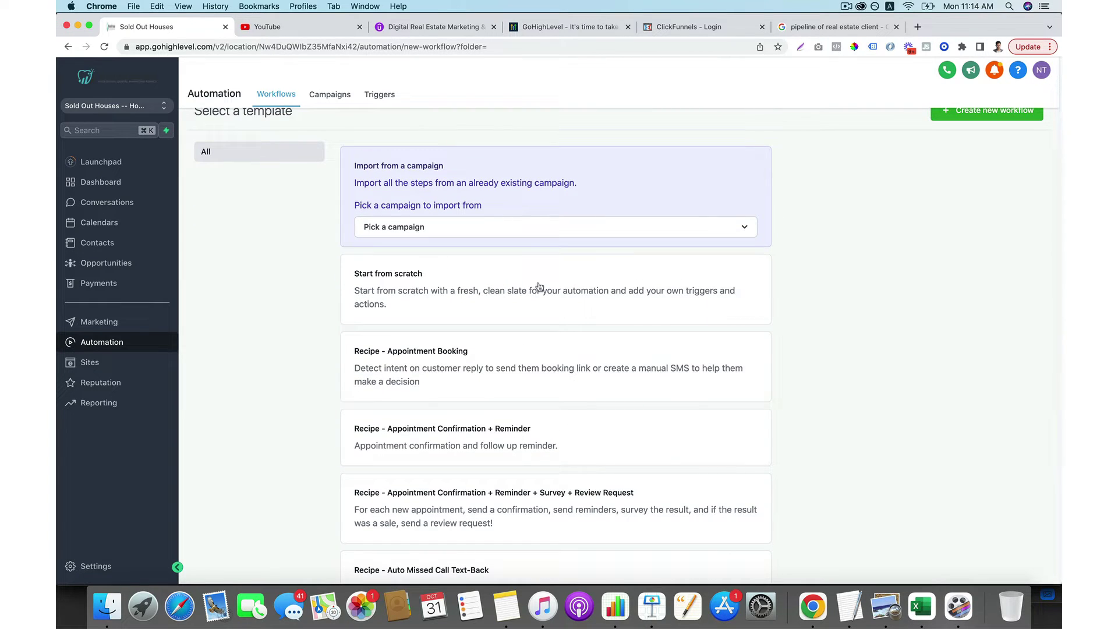
{"action": "scroll", "coordinate": [543, 347], "scroll_direction": "down", "scroll_amount": 5}
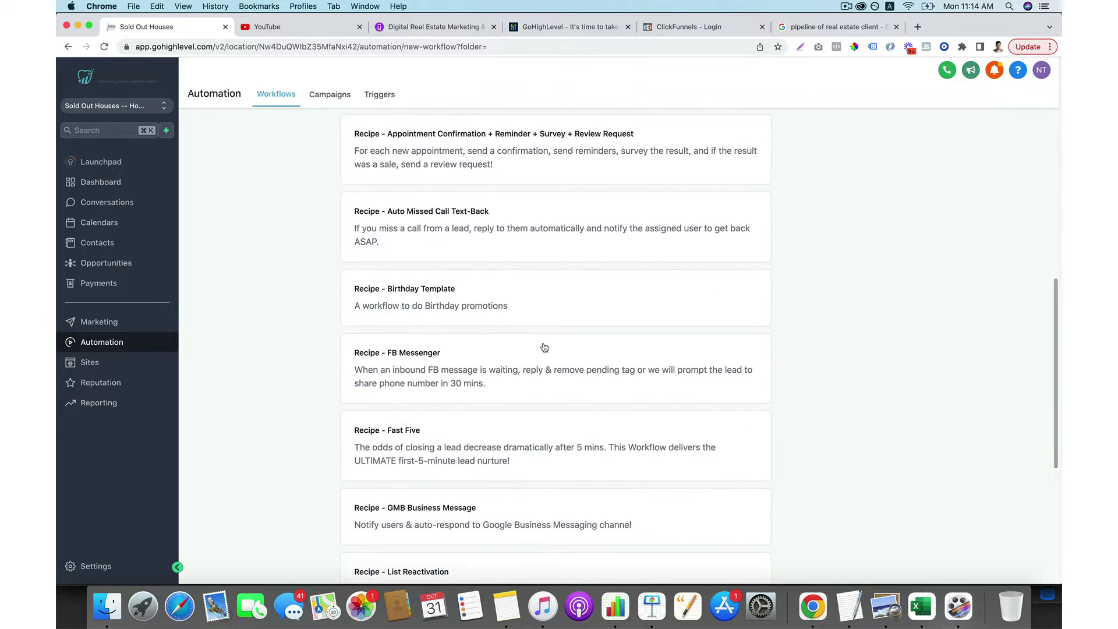
{"action": "scroll", "coordinate": [545, 348], "scroll_direction": "up", "scroll_amount": 6}
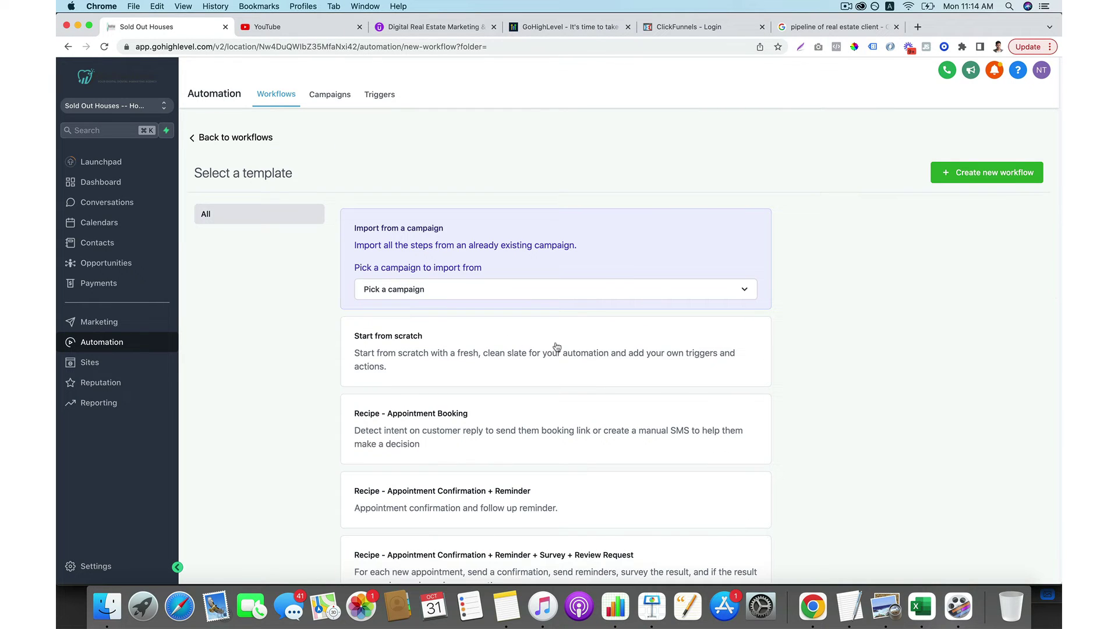
{"action": "left_click", "coordinate": [542, 349]}
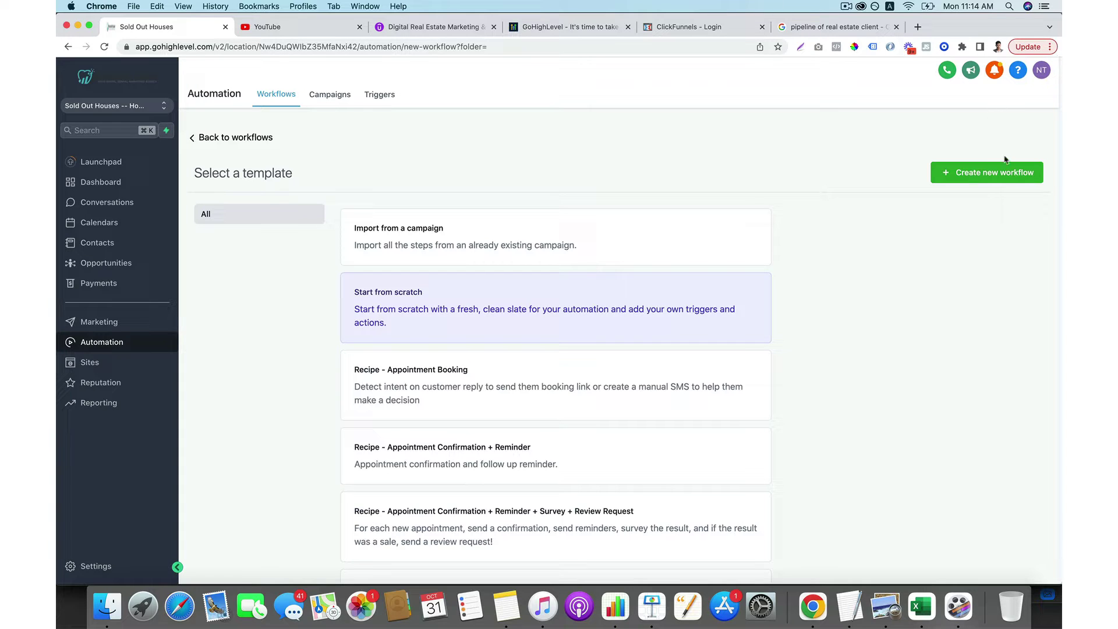
{"action": "left_click", "coordinate": [1008, 173]}
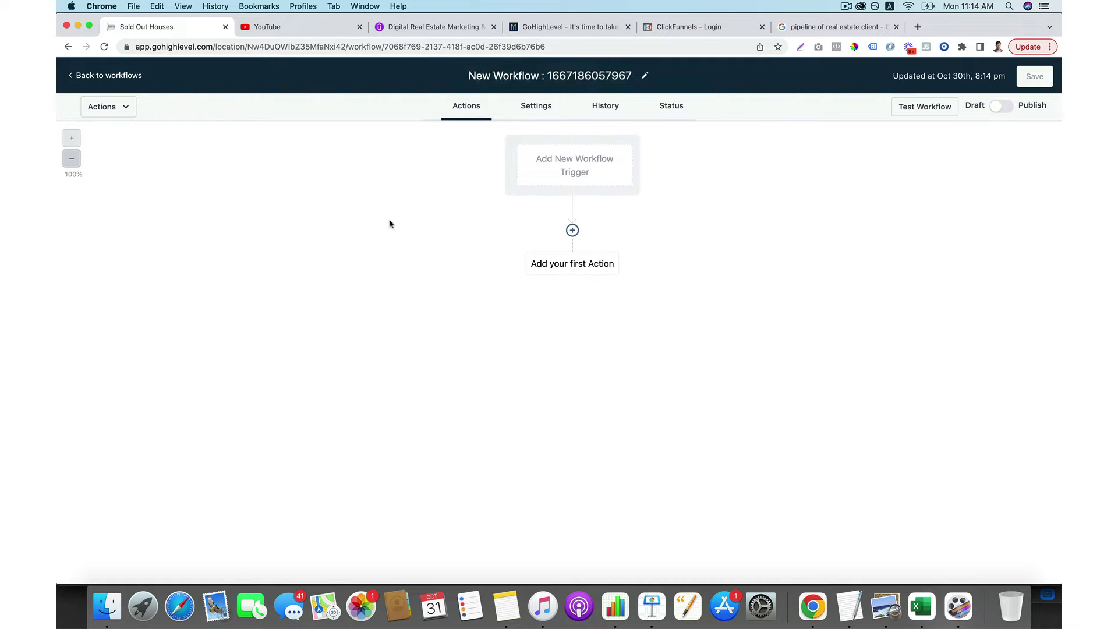
Add a Form Submitted trigger filtered to Form is 'Home Buyer Info Form' and save it.
{"action": "left_click", "coordinate": [554, 75]}
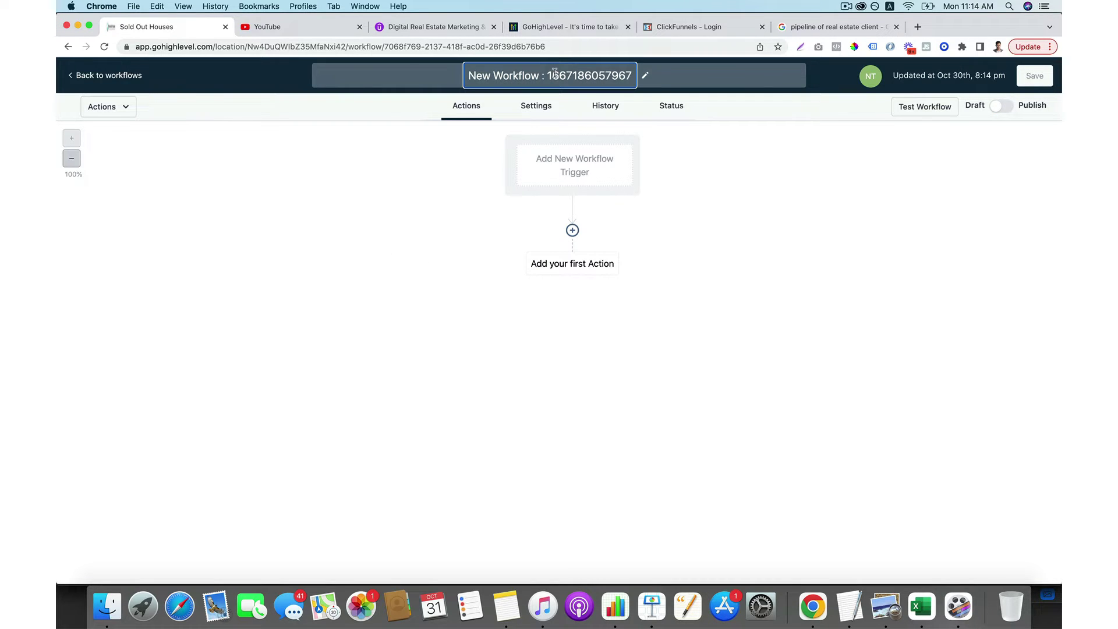
{"action": "left_click", "coordinate": [578, 159]}
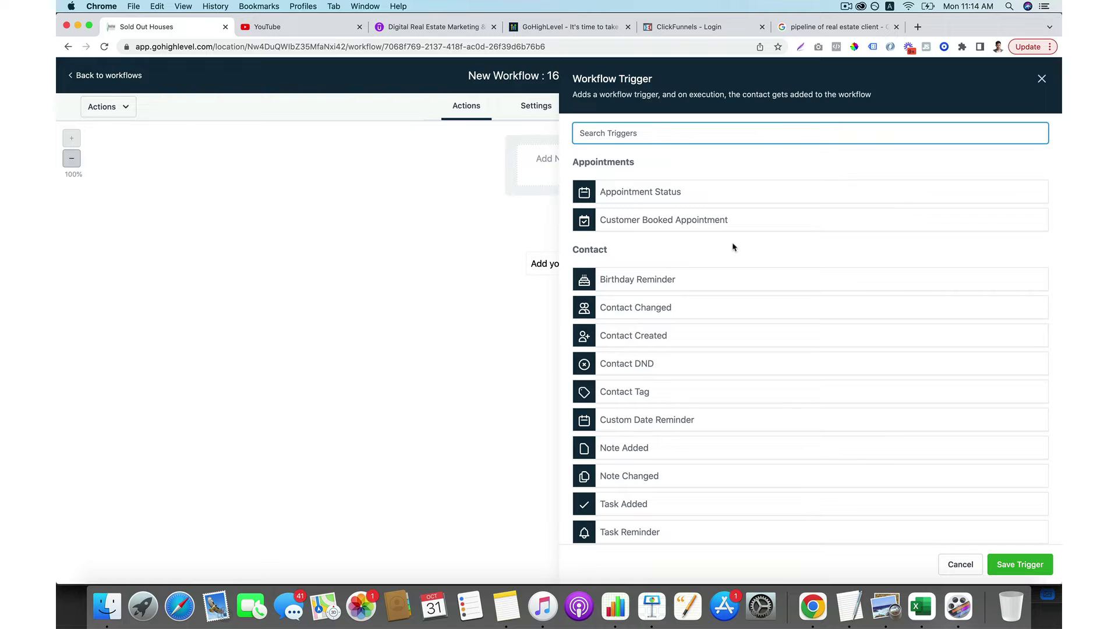
{"action": "type", "text": "fo"}
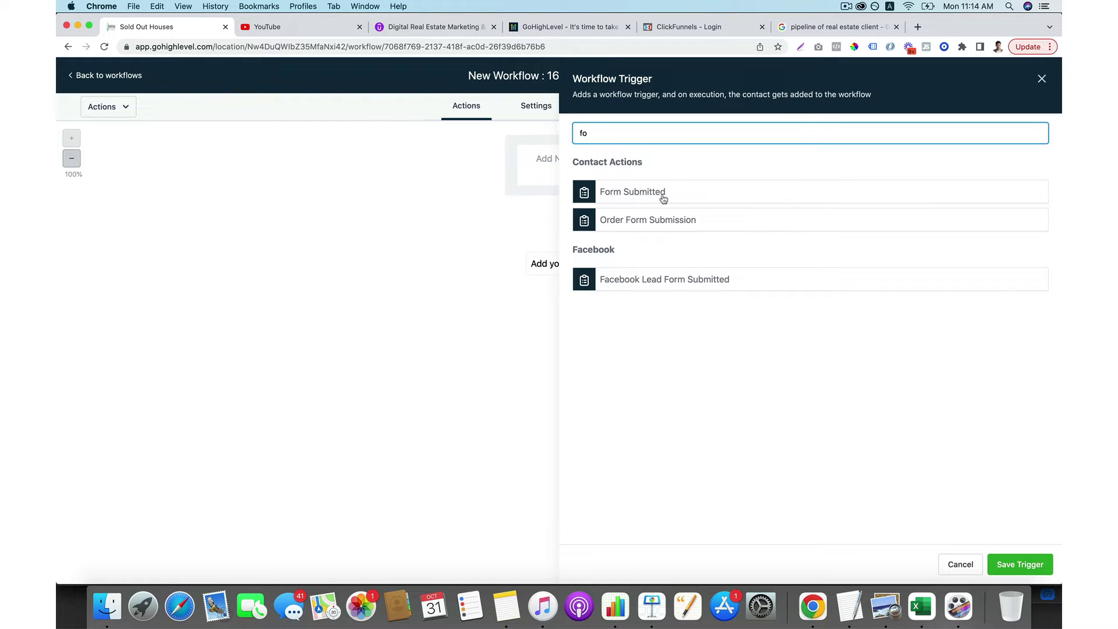
{"action": "left_click", "coordinate": [664, 197]}
{"action": "left_click", "coordinate": [658, 218]}
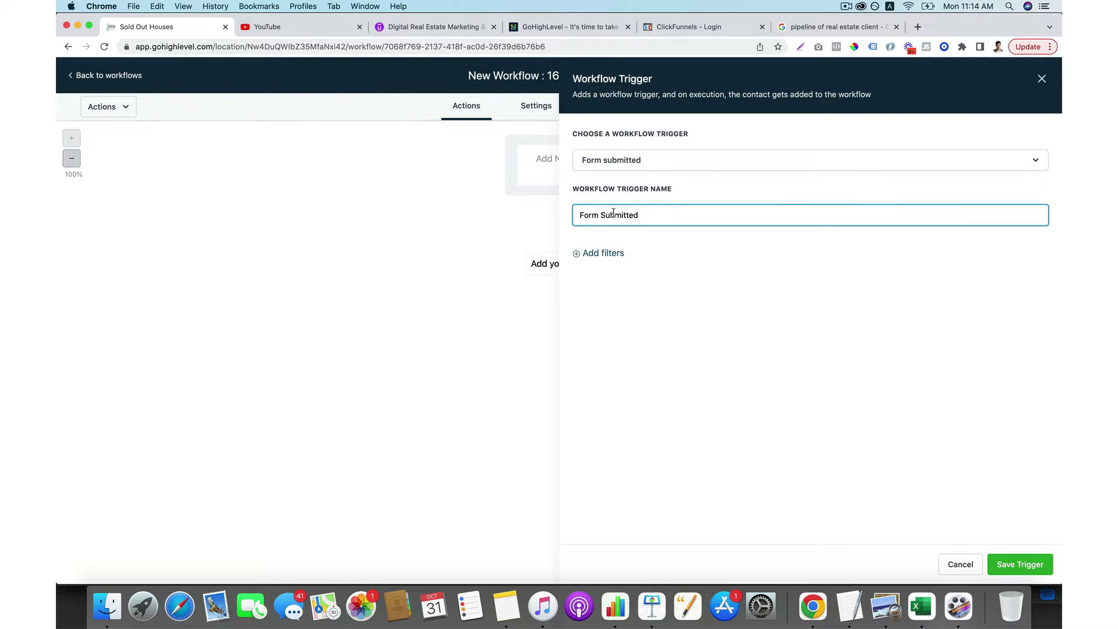
{"action": "left_click", "coordinate": [602, 256]}
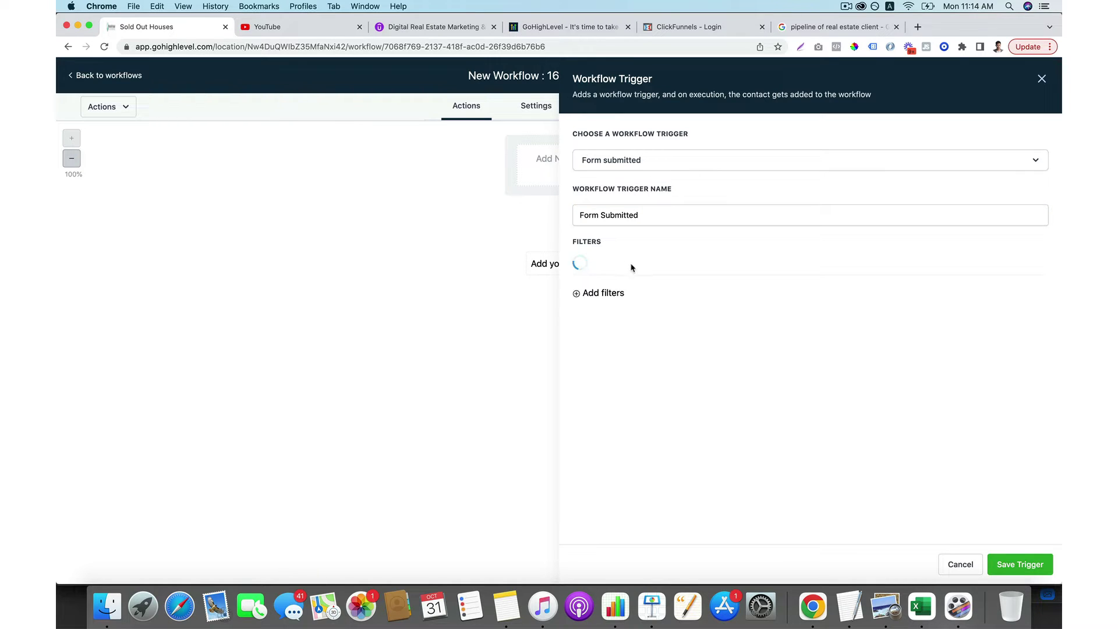
{"action": "left_click", "coordinate": [645, 269]}
{"action": "left_click", "coordinate": [612, 343]}
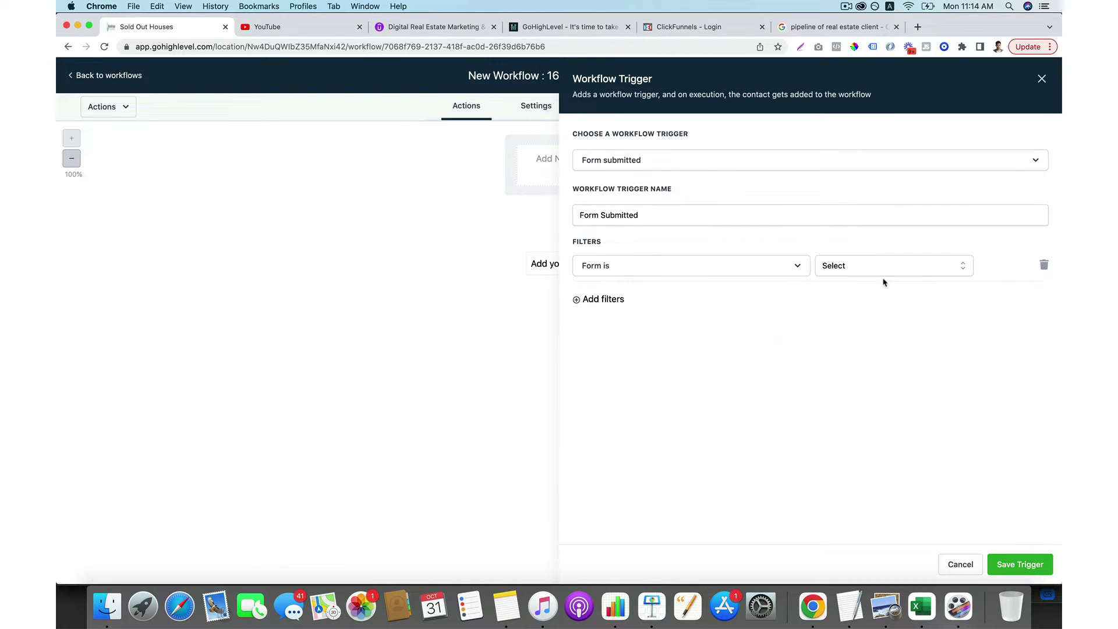
{"action": "left_click", "coordinate": [899, 266]}
{"action": "scroll", "coordinate": [856, 358], "scroll_direction": "down", "scroll_amount": 2}
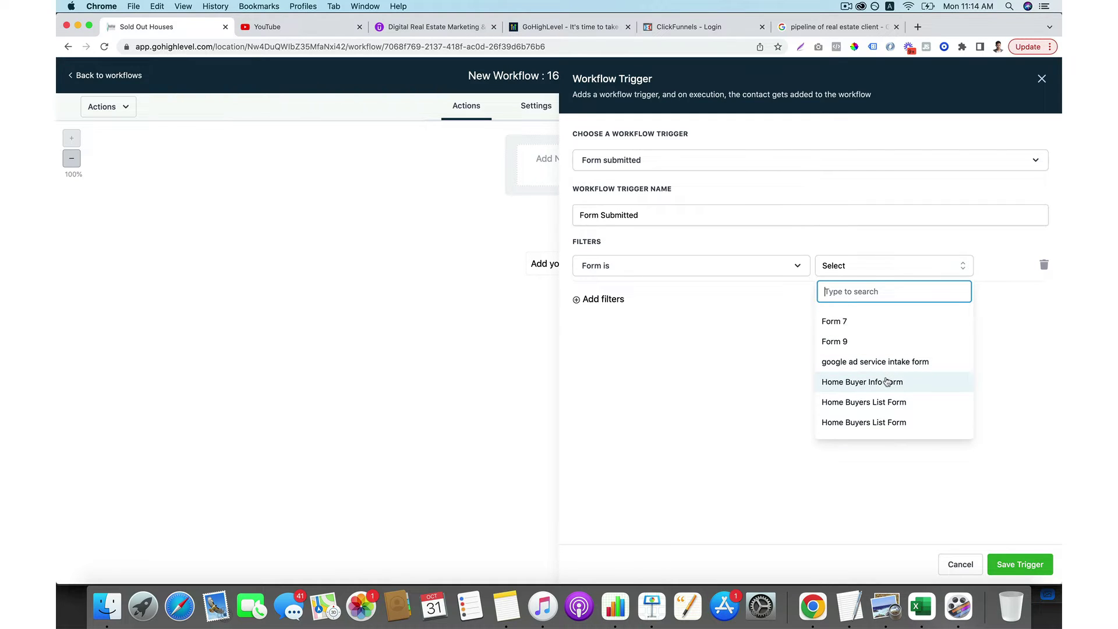
{"action": "left_click", "coordinate": [887, 383]}
{"action": "left_click", "coordinate": [1014, 558]}
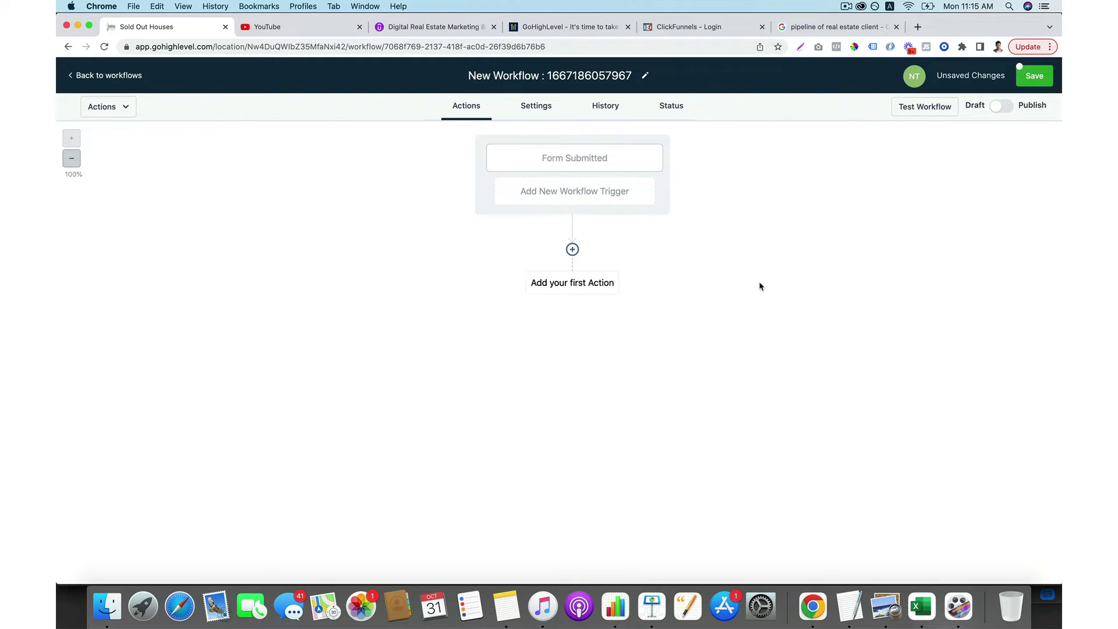
Add a Create Or Update Opportunity action in pipeline 'buyer leads from website', stage 'sign up'.
{"action": "left_click", "coordinate": [573, 250]}
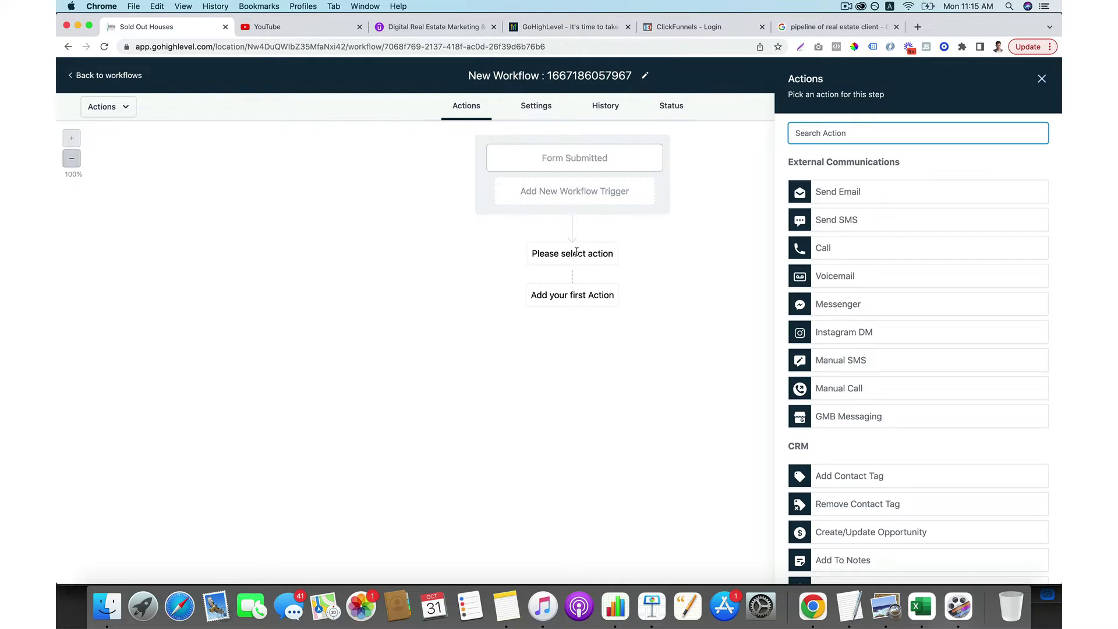
{"action": "scroll", "coordinate": [859, 296], "scroll_direction": "down", "scroll_amount": 2}
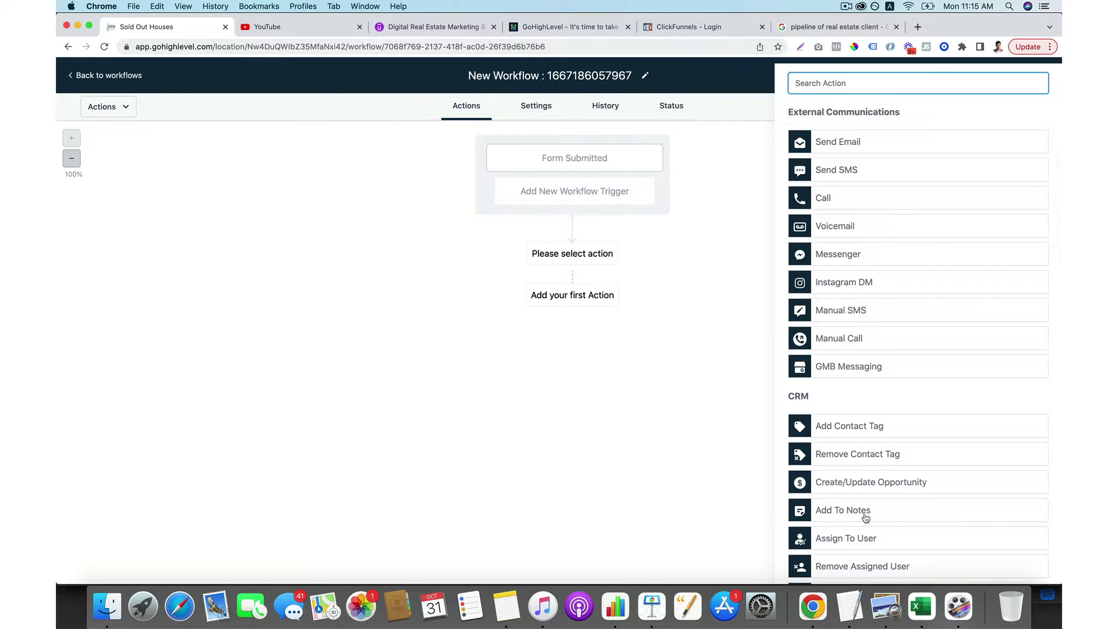
{"action": "left_click", "coordinate": [864, 491]}
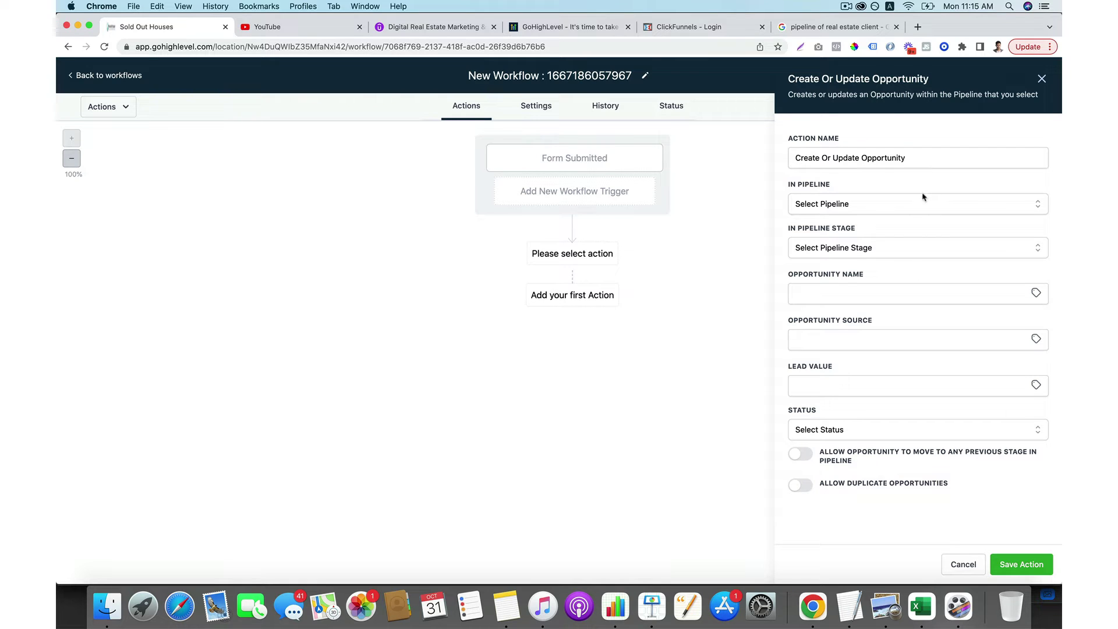
{"action": "left_click", "coordinate": [923, 209]}
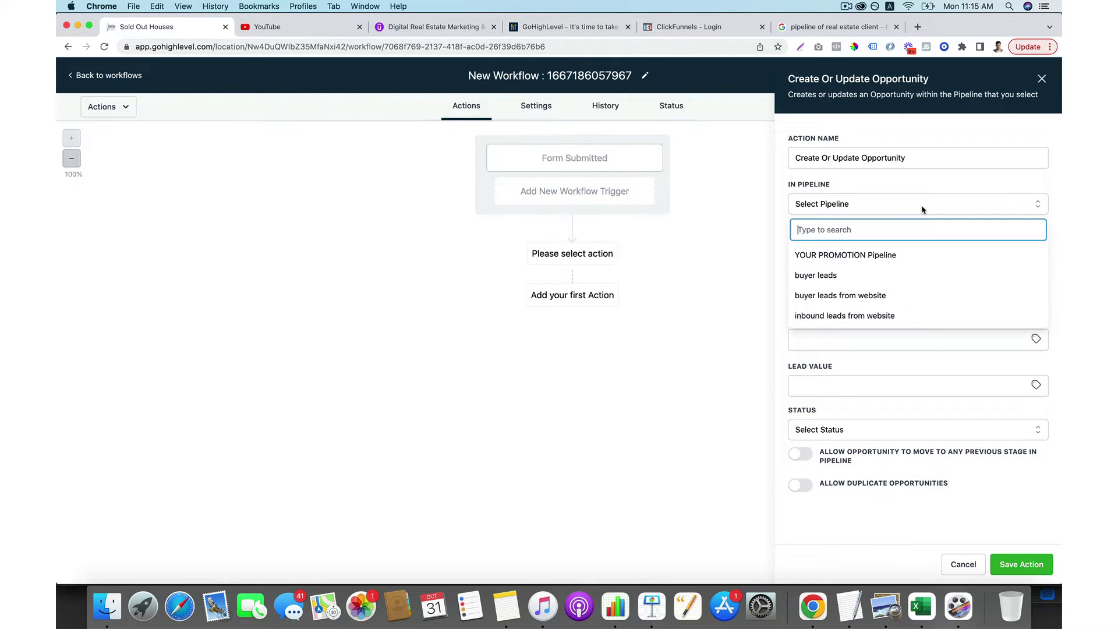
{"action": "left_click", "coordinate": [876, 301]}
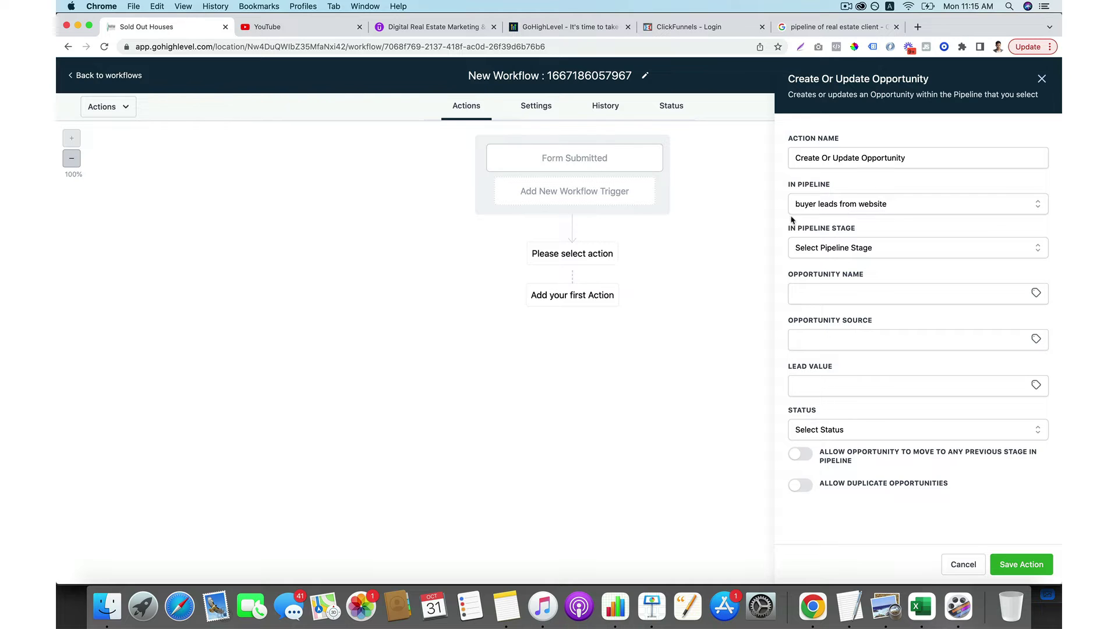
{"action": "left_click", "coordinate": [841, 256]}
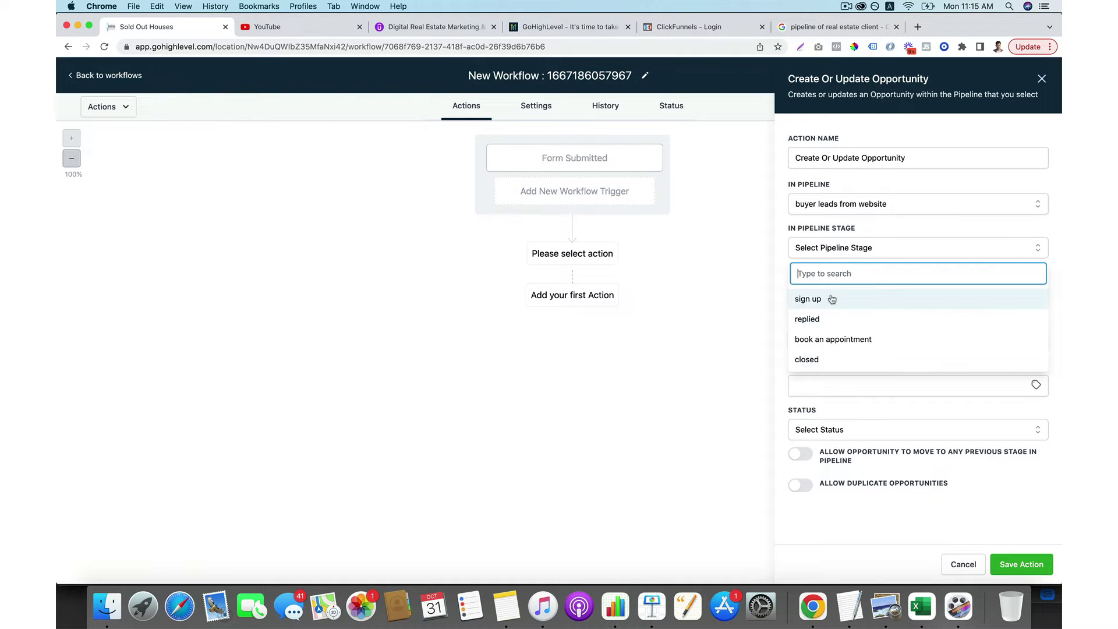
{"action": "left_click", "coordinate": [831, 296]}
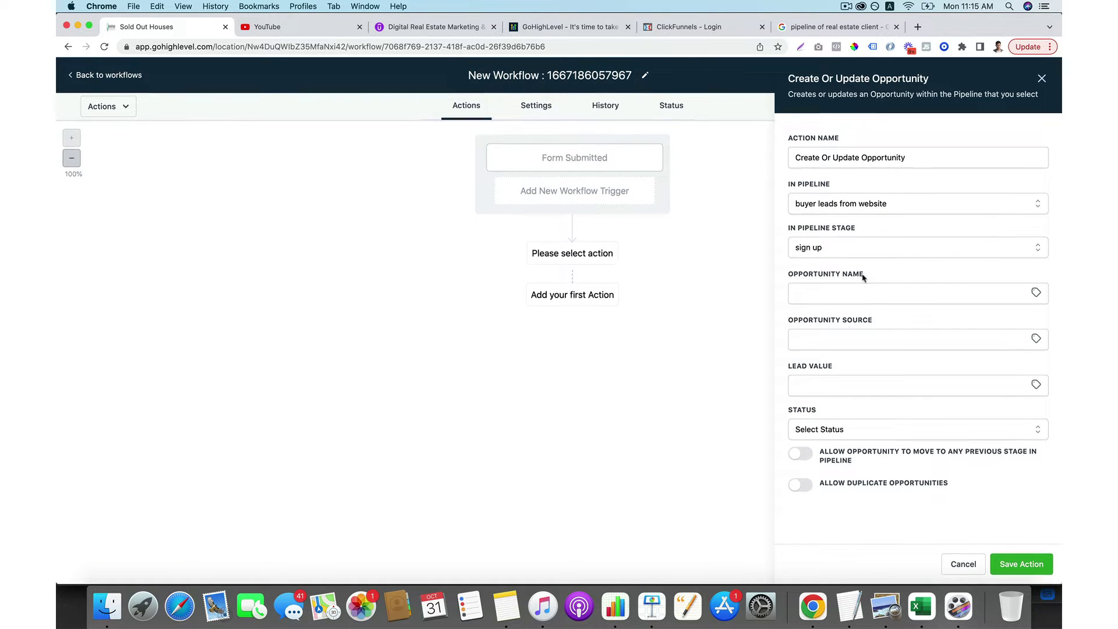
Name the opportunity 'website lead {{contact.name}}', set source 'website', and save the action.
{"action": "left_click", "coordinate": [848, 296]}
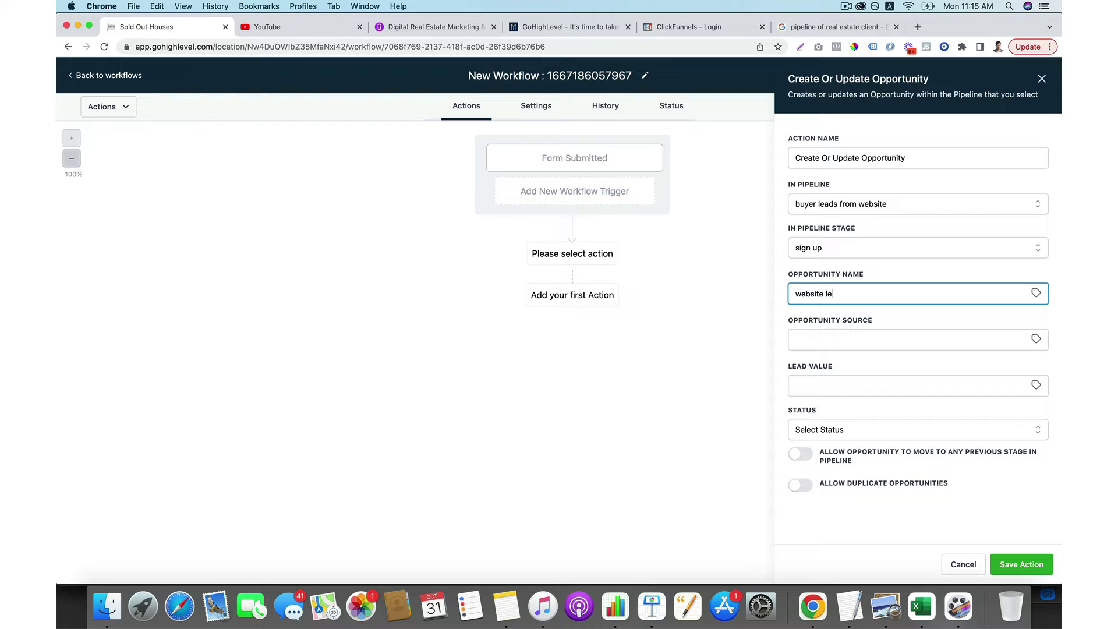
{"action": "type", "text": "website lead"}
{"action": "left_click", "coordinate": [1036, 293]}
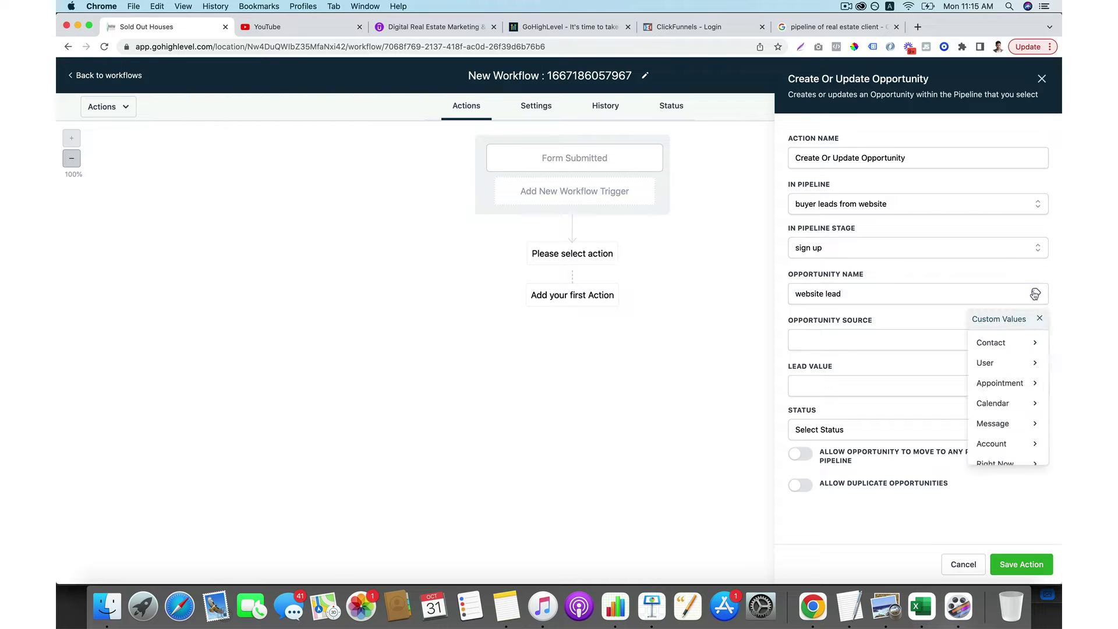
{"action": "left_click", "coordinate": [1003, 345]}
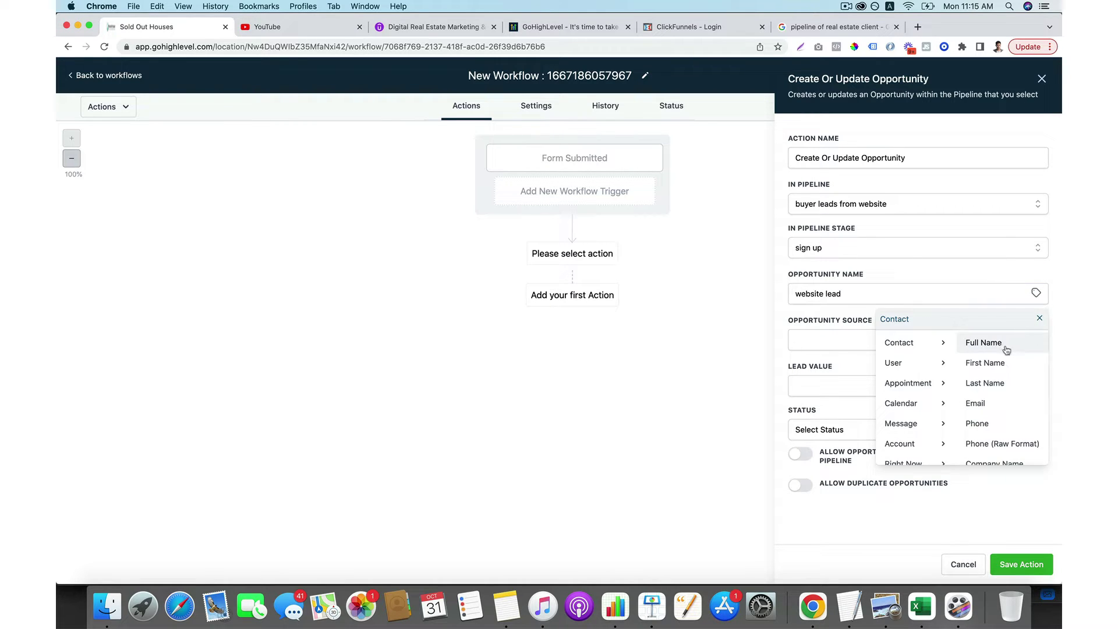
{"action": "left_click", "coordinate": [984, 343]}
{"action": "left_click", "coordinate": [841, 293]}
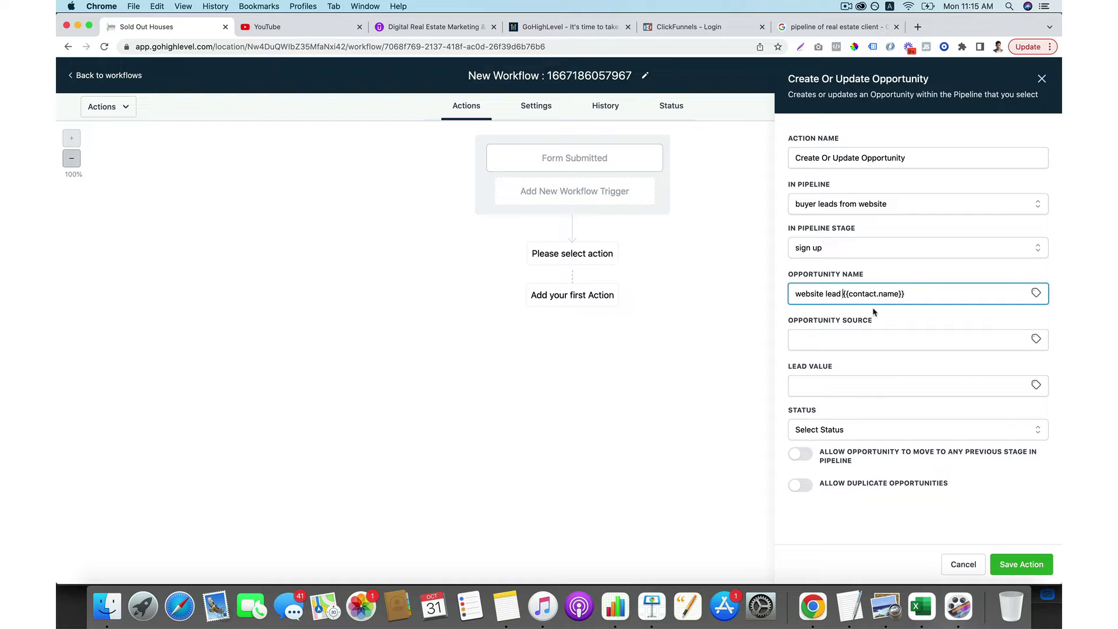
{"action": "left_click", "coordinate": [868, 342]}
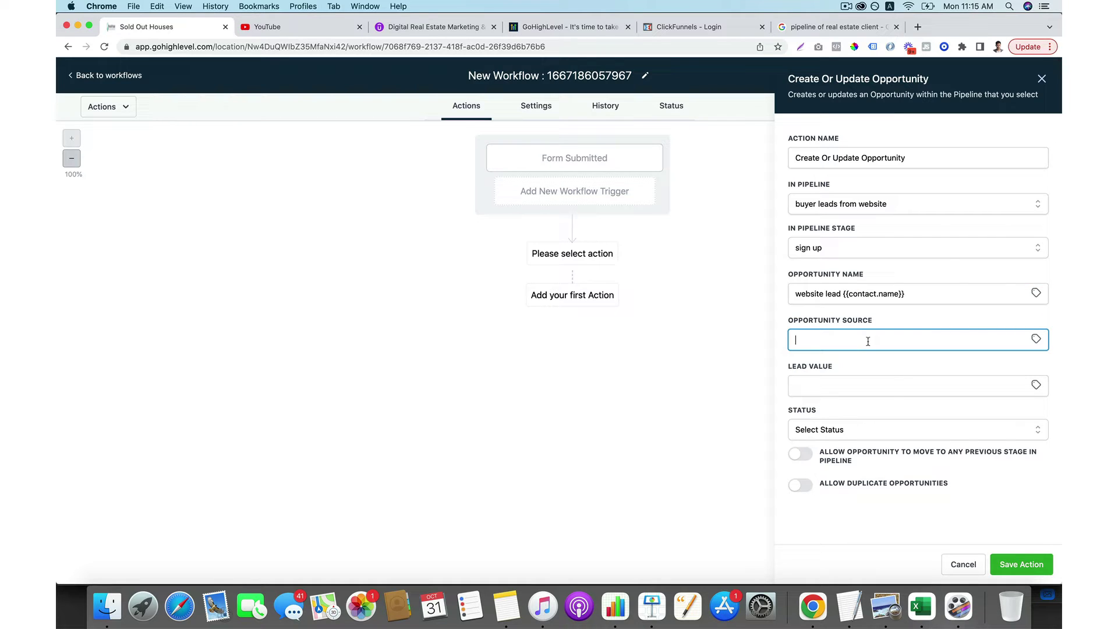
{"action": "type", "text": "w"}
{"action": "left_click", "coordinate": [916, 370]}
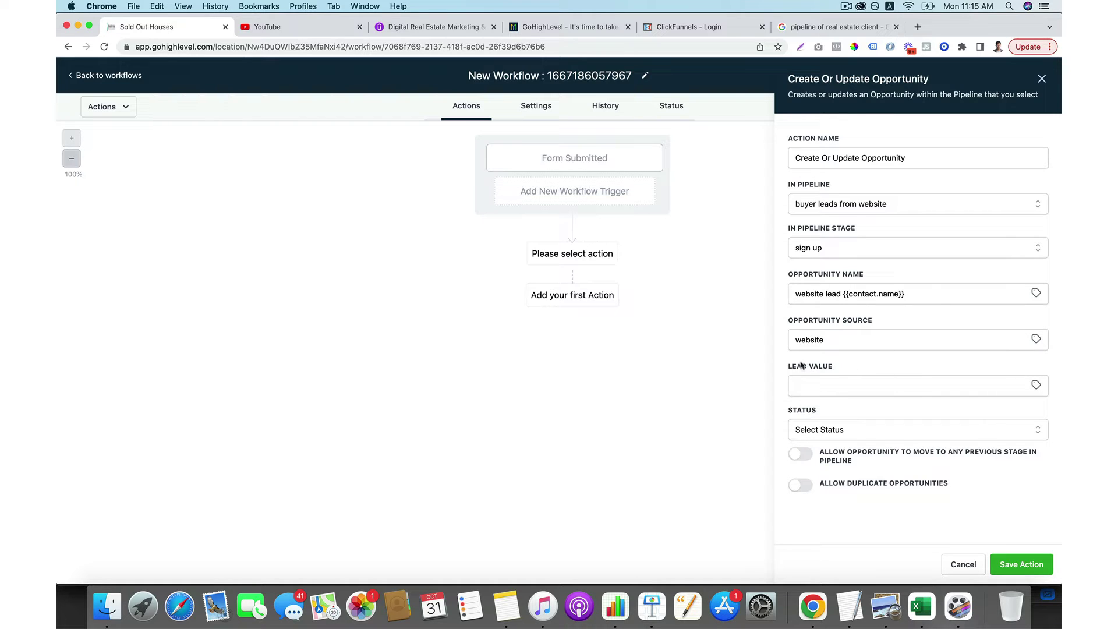
{"action": "left_click", "coordinate": [1011, 559]}
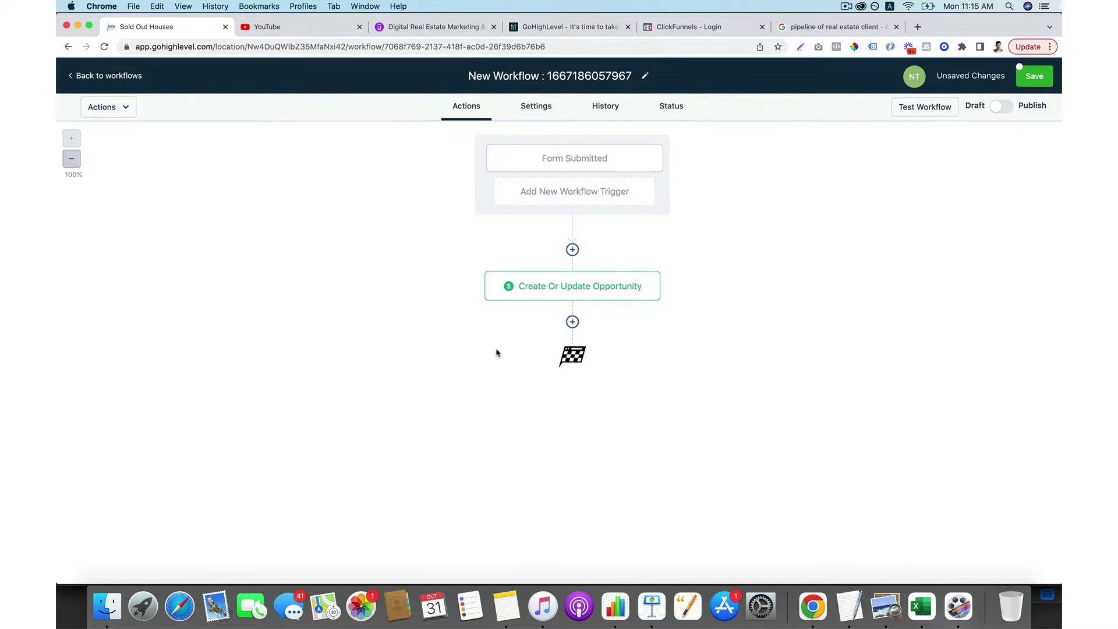
Add a Send Email step below the opportunity and fill in the sender's name and email.
{"action": "left_click", "coordinate": [570, 320]}
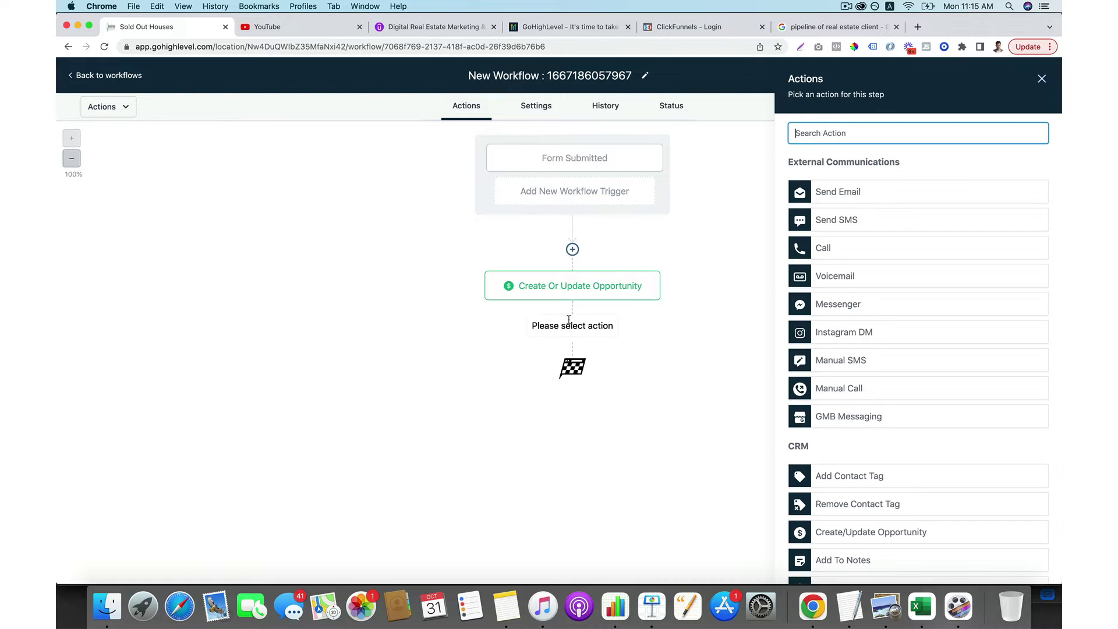
{"action": "left_click", "coordinate": [818, 190]}
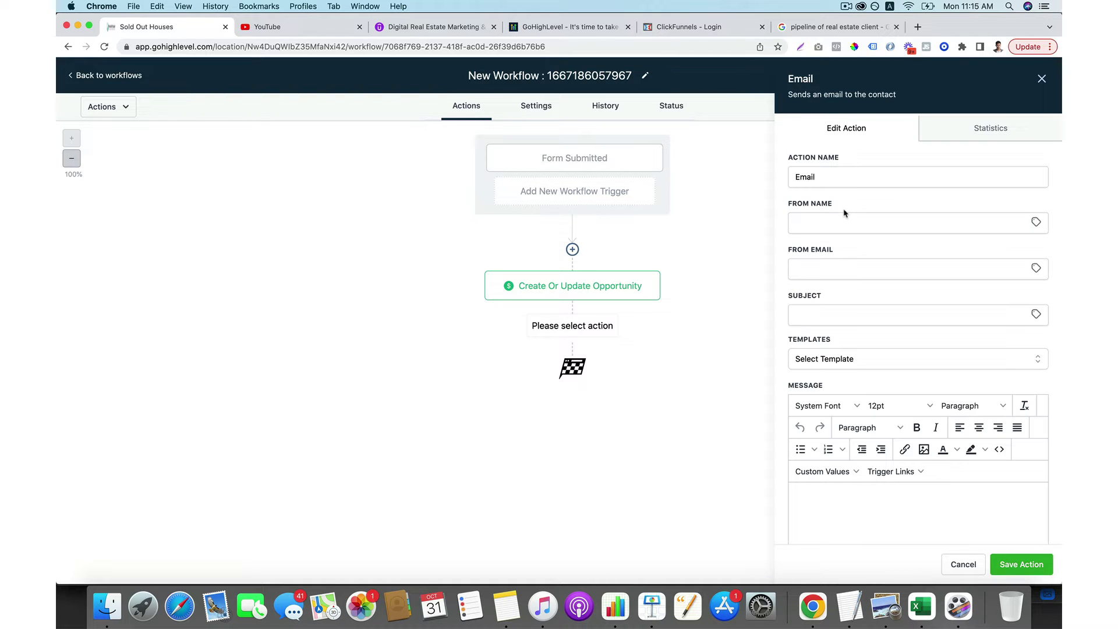
{"action": "left_click", "coordinate": [840, 220]}
{"action": "type", "text": "Nick"}
{"action": "left_click", "coordinate": [909, 268]}
{"action": "type", "text": "n"}
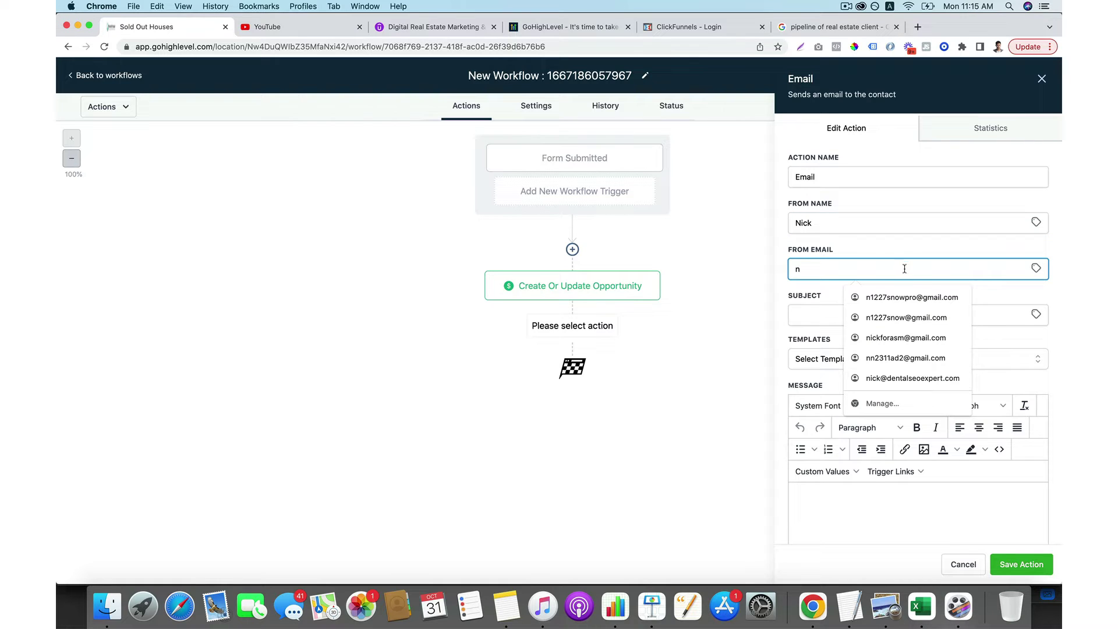
{"action": "left_click", "coordinate": [883, 318]}
Set the email subject and message to 'Thanks for signing up' and save the step.
{"action": "left_click", "coordinate": [857, 313]}
{"action": "type", "text": "Thanks f"}
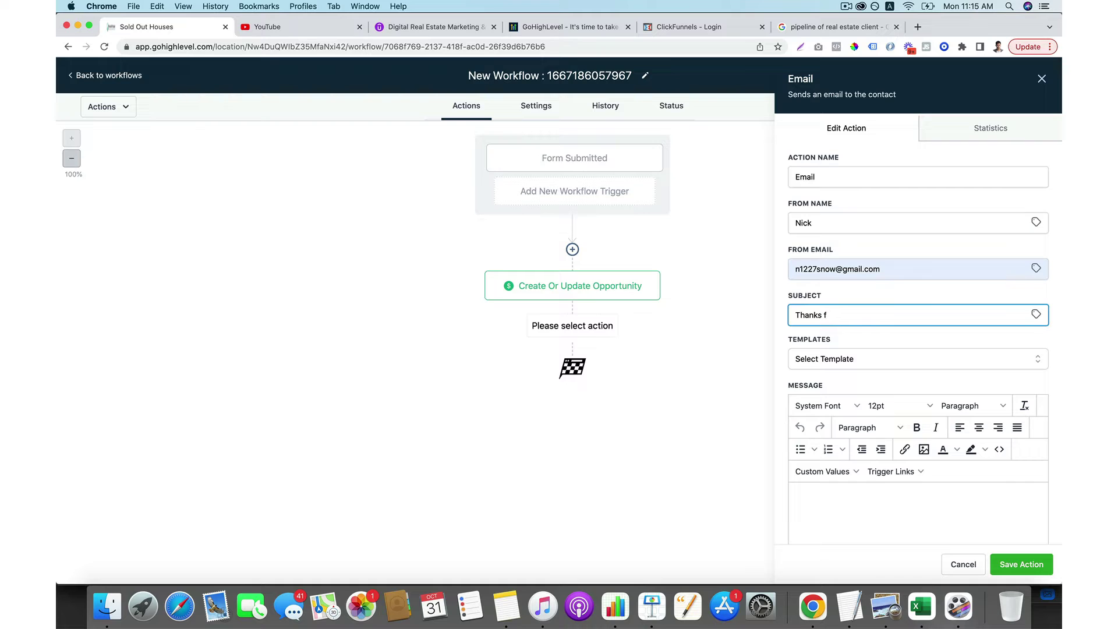
{"action": "type", "text": "or signing up"}
{"action": "left_click", "coordinate": [868, 496]}
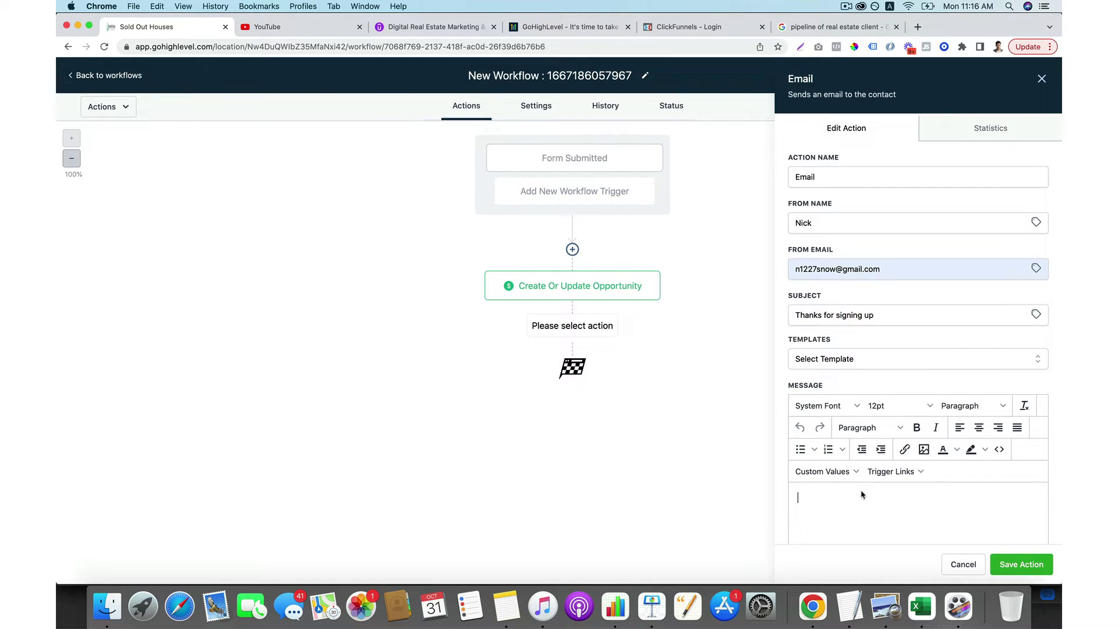
{"action": "type", "text": "Thanks for signing up"}
{"action": "type", "text": "Thanks for signing up"}
{"action": "scroll", "coordinate": [907, 488], "scroll_direction": "down", "scroll_amount": 5}
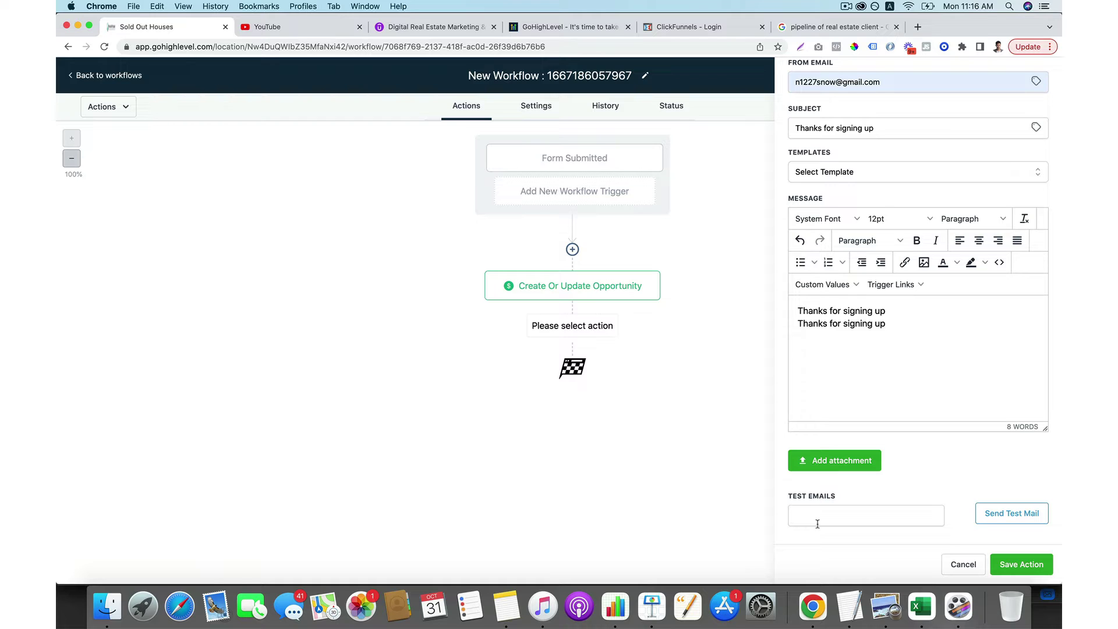
{"action": "left_click", "coordinate": [1020, 566]}
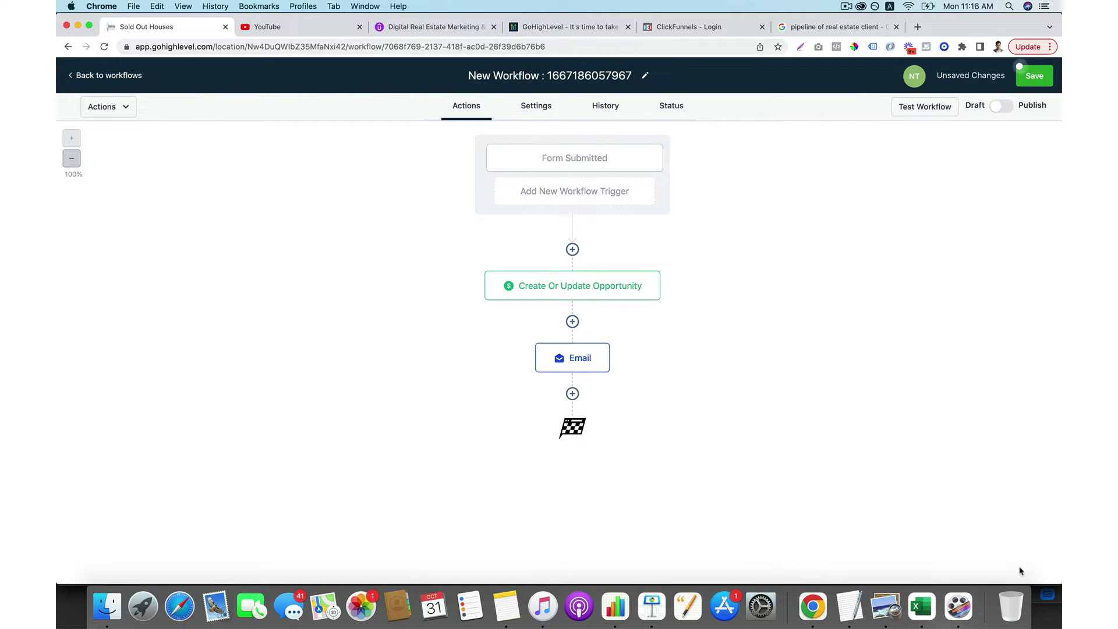
Add a Send SMS step with the text 'thanks for signing' below the email.
{"action": "left_click", "coordinate": [573, 394]}
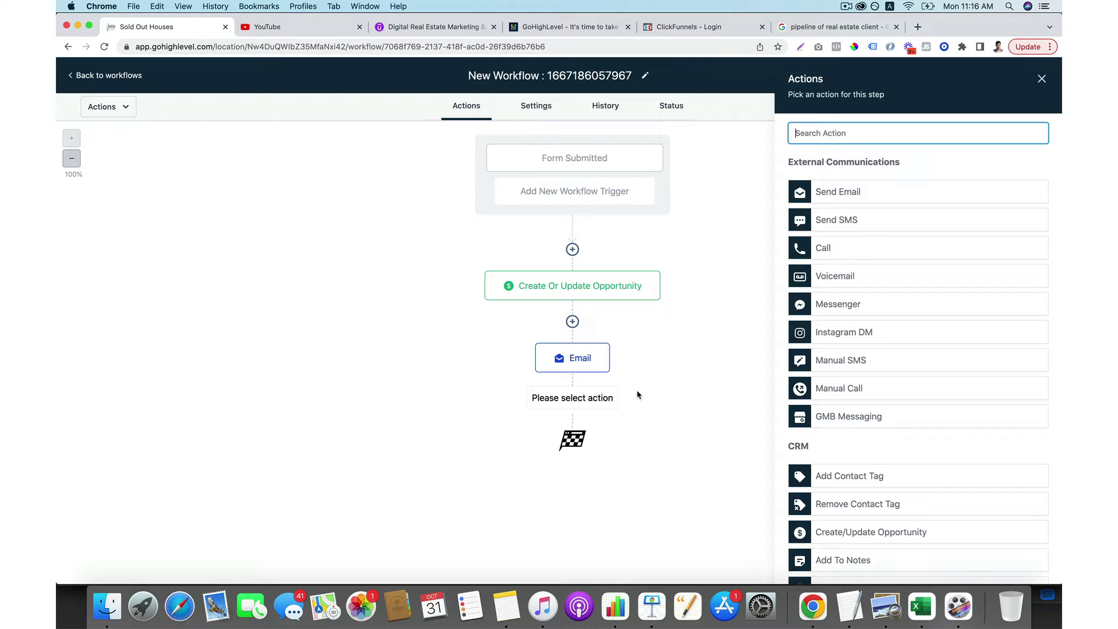
{"action": "left_click", "coordinate": [859, 220]}
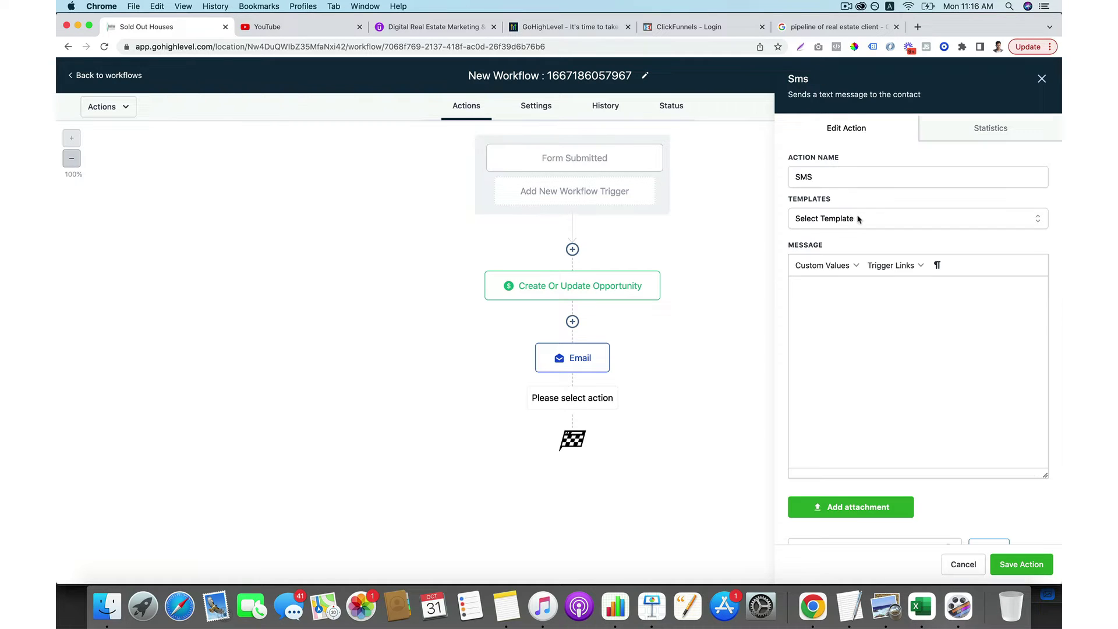
{"action": "type", "text": "thanks for signing up"}
{"action": "left_click", "coordinate": [1020, 564]}
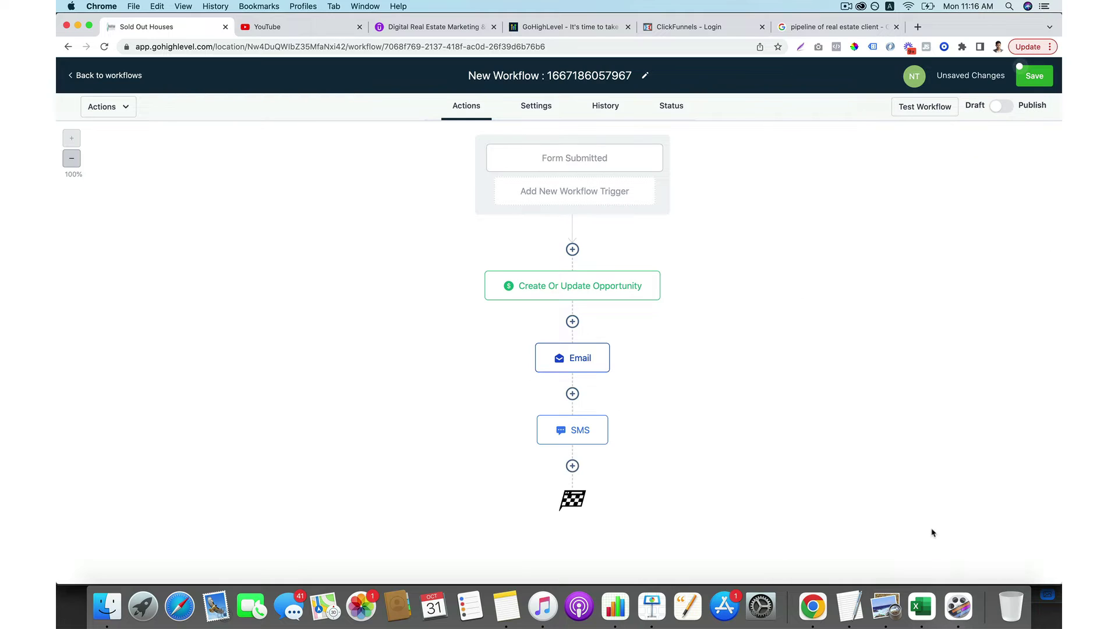
{"action": "left_click", "coordinate": [572, 466]}
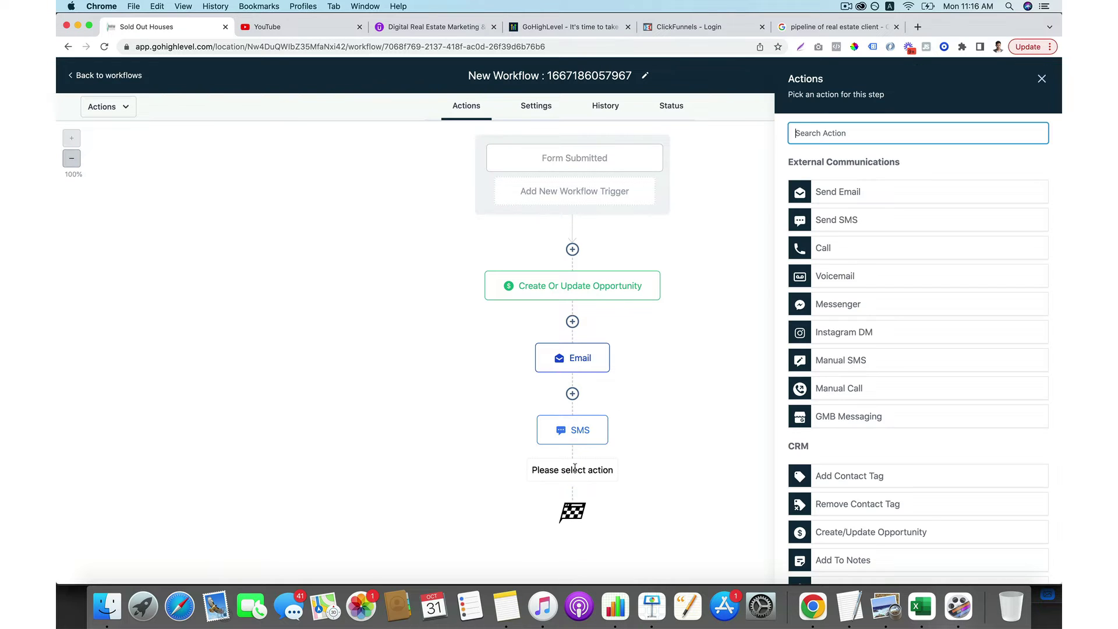
Add a Wait step with a 1-day delay and save it.
{"action": "type", "text": "w"}
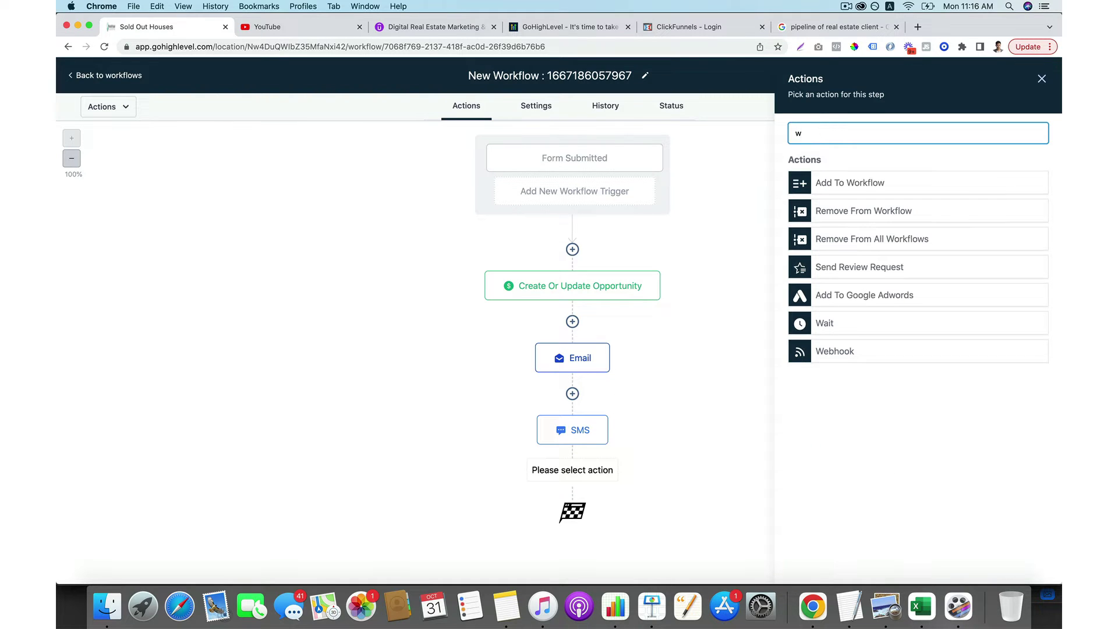
{"action": "left_click", "coordinate": [846, 324]}
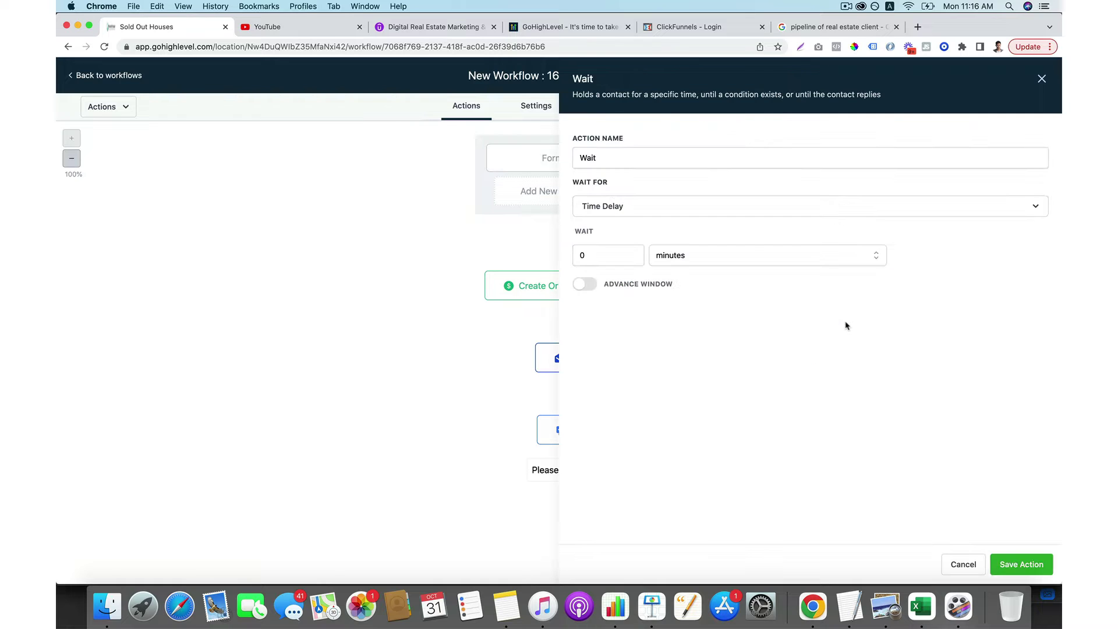
{"action": "left_click", "coordinate": [636, 251]}
{"action": "left_click", "coordinate": [701, 257]}
{"action": "left_click", "coordinate": [689, 321]}
{"action": "left_click", "coordinate": [1013, 559]}
{"action": "scroll", "coordinate": [784, 448], "scroll_direction": "down", "scroll_amount": 1}
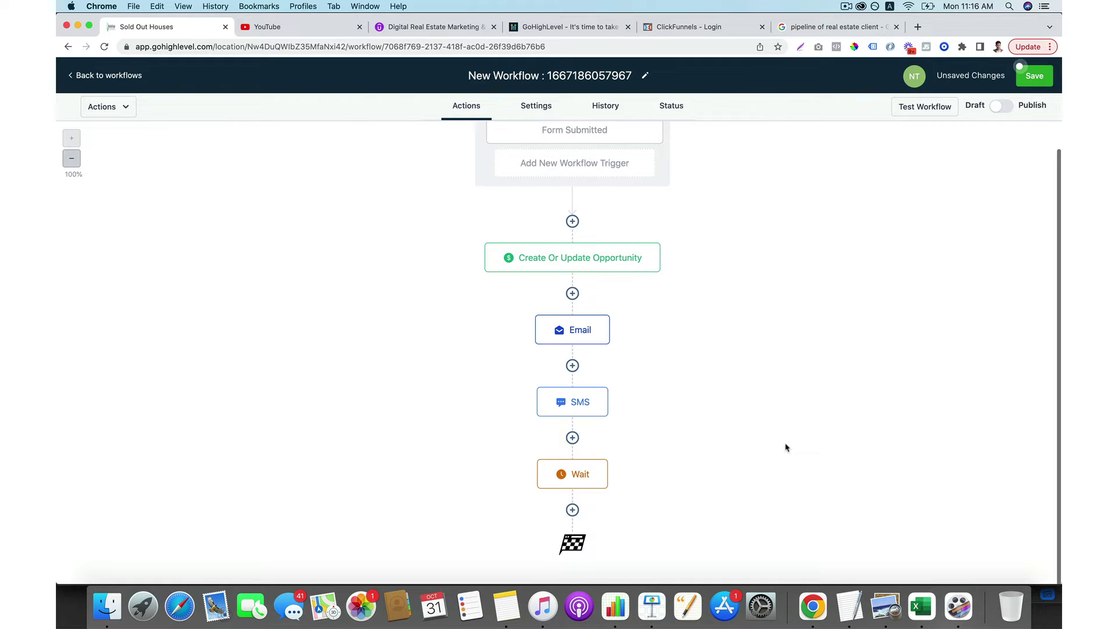
Add a Send Email step after the wait and fill in the sender's name and email.
{"action": "left_click", "coordinate": [572, 509]}
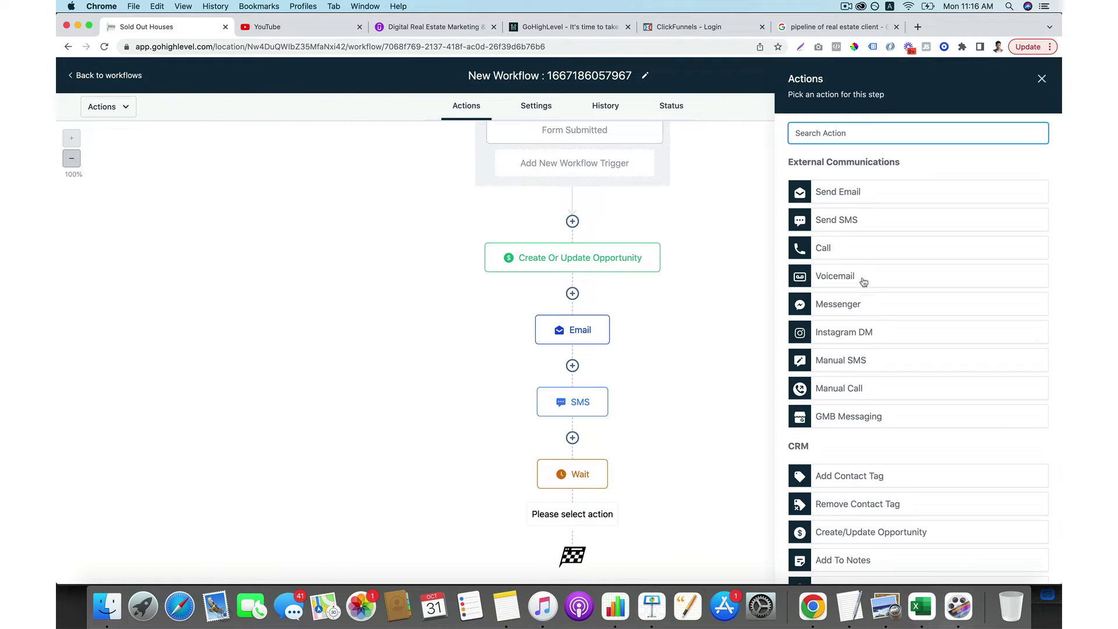
{"action": "scroll", "coordinate": [862, 284], "scroll_direction": "down", "scroll_amount": 1}
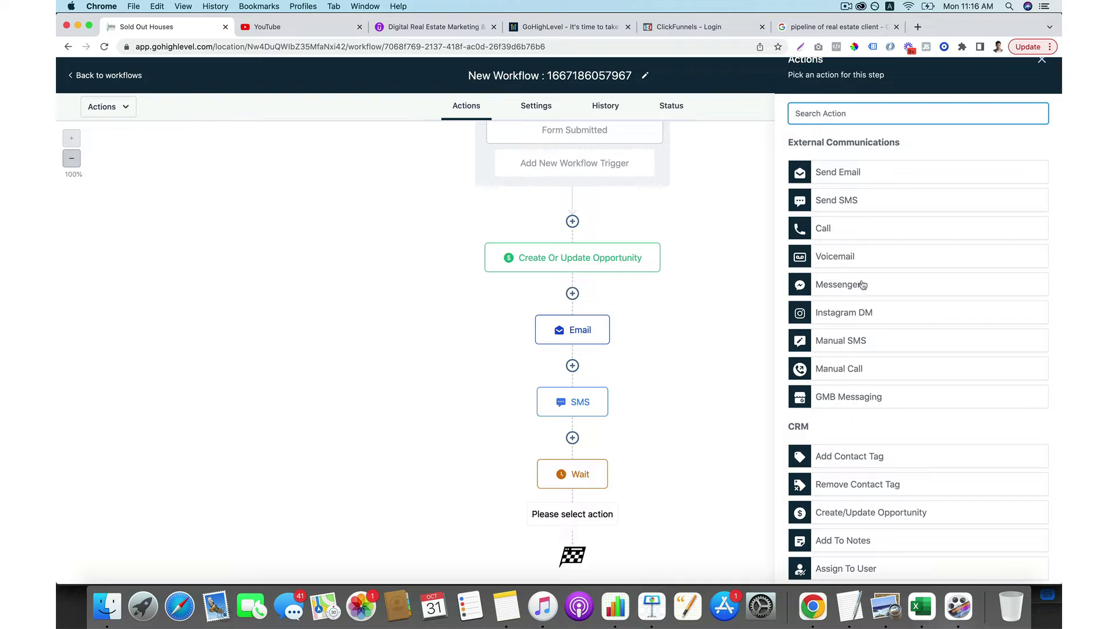
{"action": "left_click", "coordinate": [871, 198]}
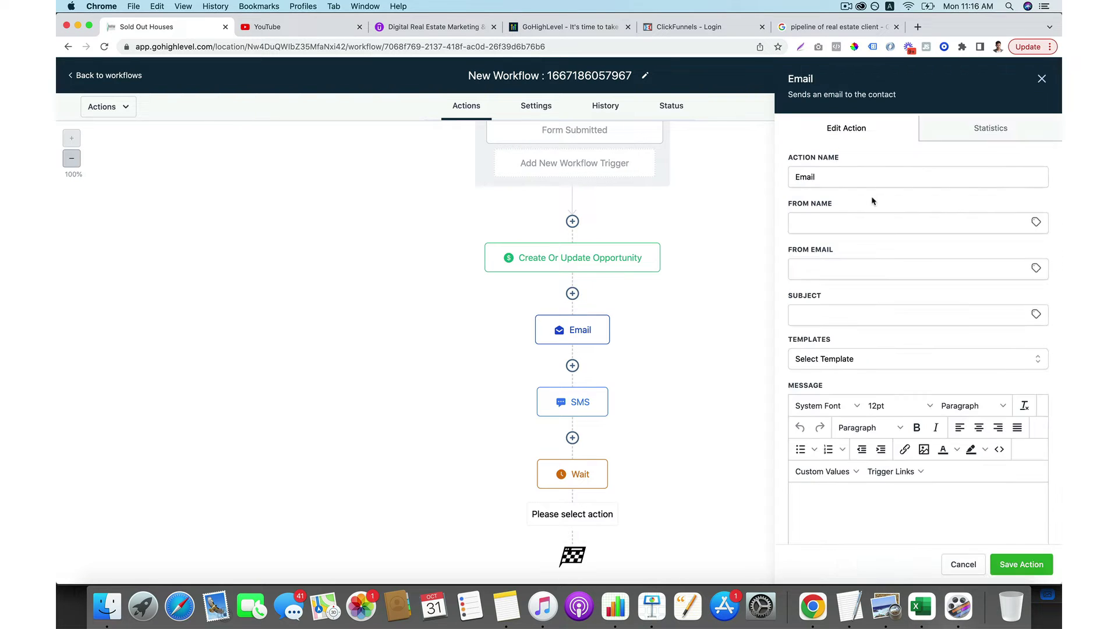
{"action": "left_click", "coordinate": [846, 216]}
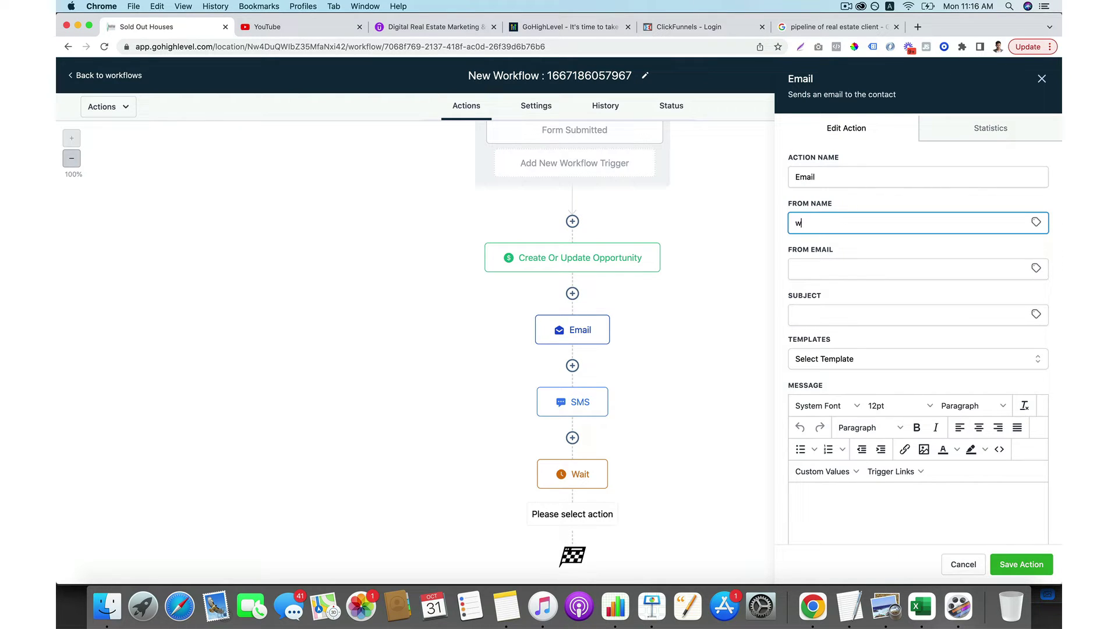
{"action": "left_click", "coordinate": [856, 269]}
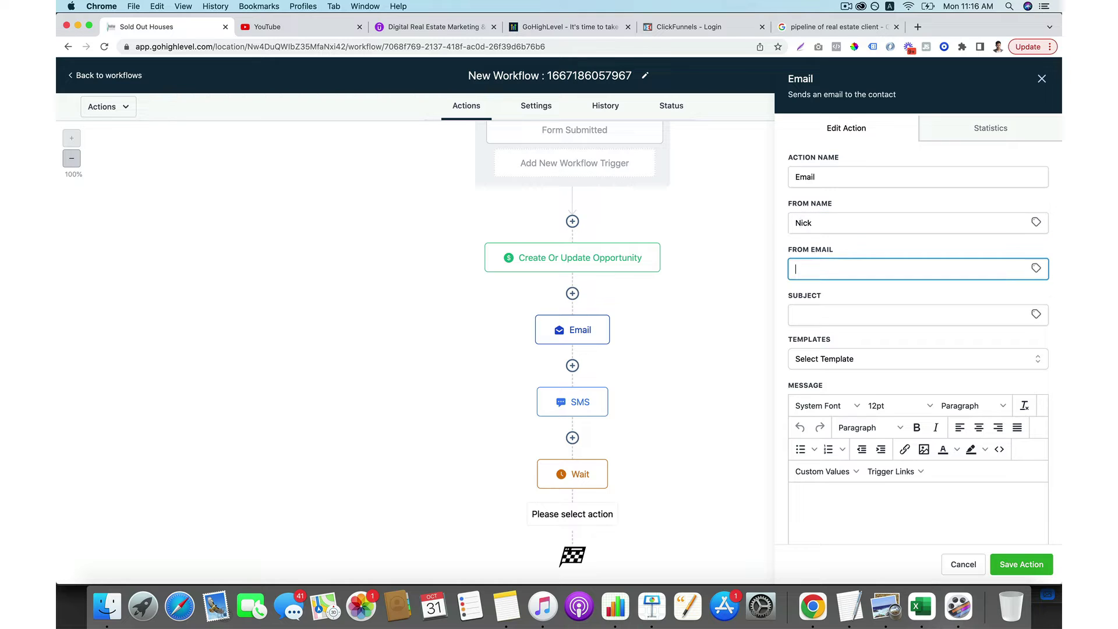
{"action": "left_click", "coordinate": [844, 267]}
{"action": "left_click", "coordinate": [884, 295]}
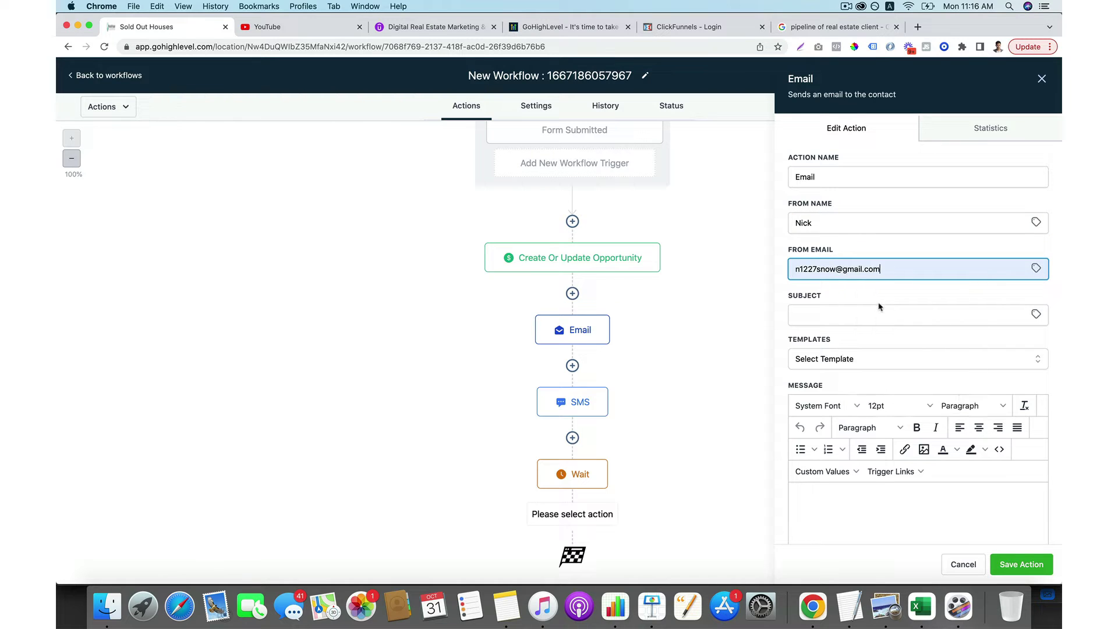
Use 'follow-up' as both the email subject and message body, then save the step.
{"action": "left_click", "coordinate": [883, 322]}
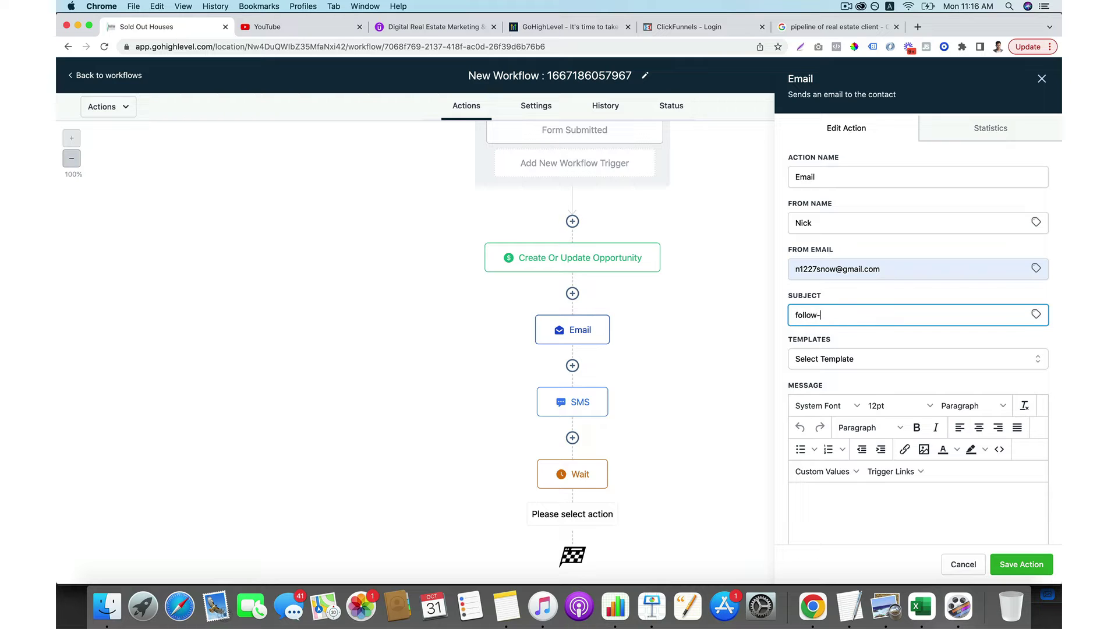
{"action": "key", "text": "super+a"}
{"action": "key", "text": "super+c"}
{"action": "left_click", "coordinate": [897, 501]}
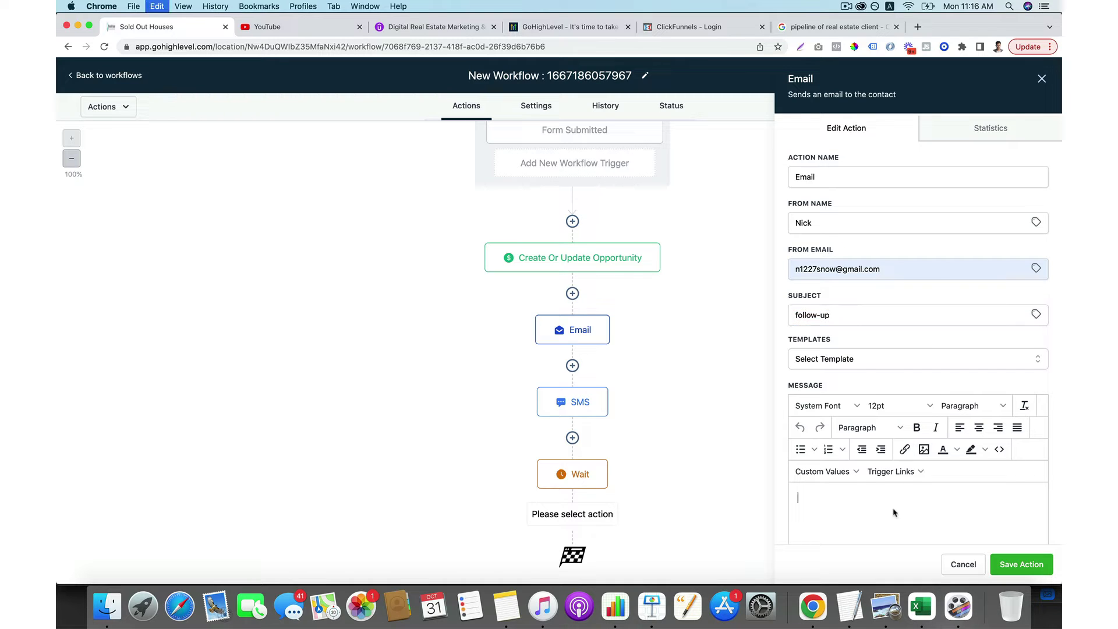
{"action": "key", "text": "super+v"}
{"action": "left_click", "coordinate": [1020, 564]}
{"action": "scroll", "coordinate": [756, 472], "scroll_direction": "down", "scroll_amount": 2}
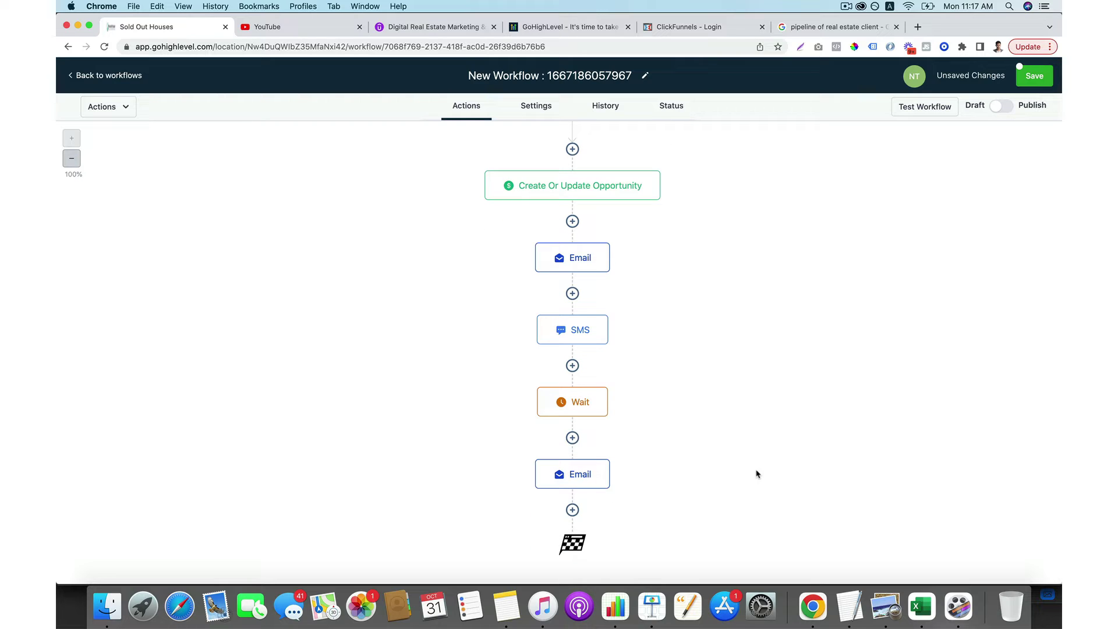
Add an If / Else condition step after the follow-up email.
{"action": "scroll", "coordinate": [756, 473], "scroll_direction": "up", "scroll_amount": 2}
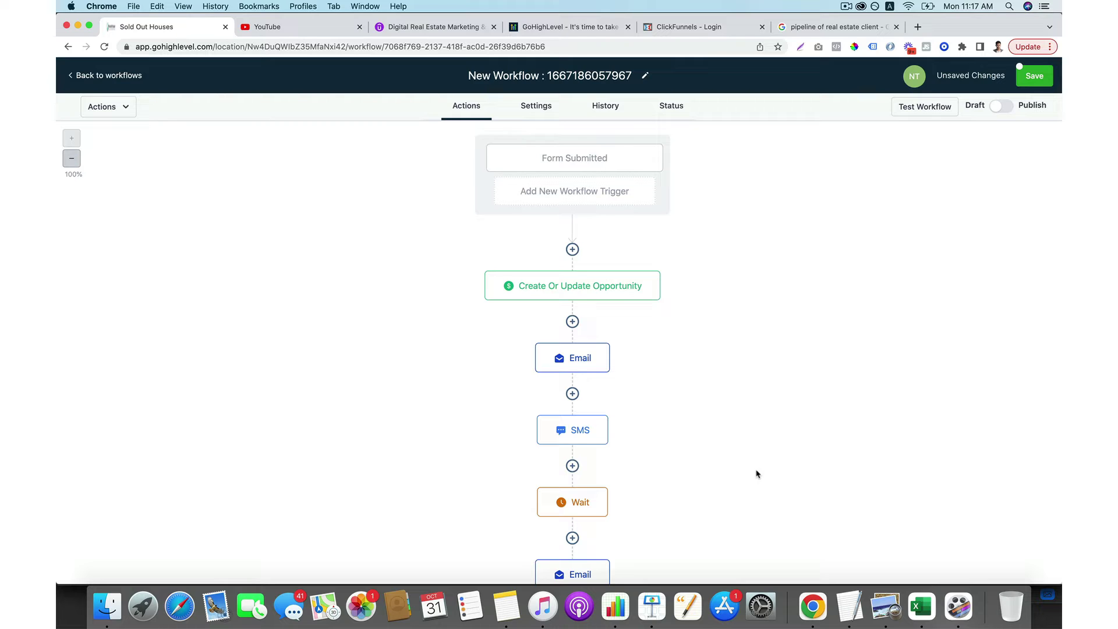
{"action": "scroll", "coordinate": [757, 473], "scroll_direction": "down", "scroll_amount": 3}
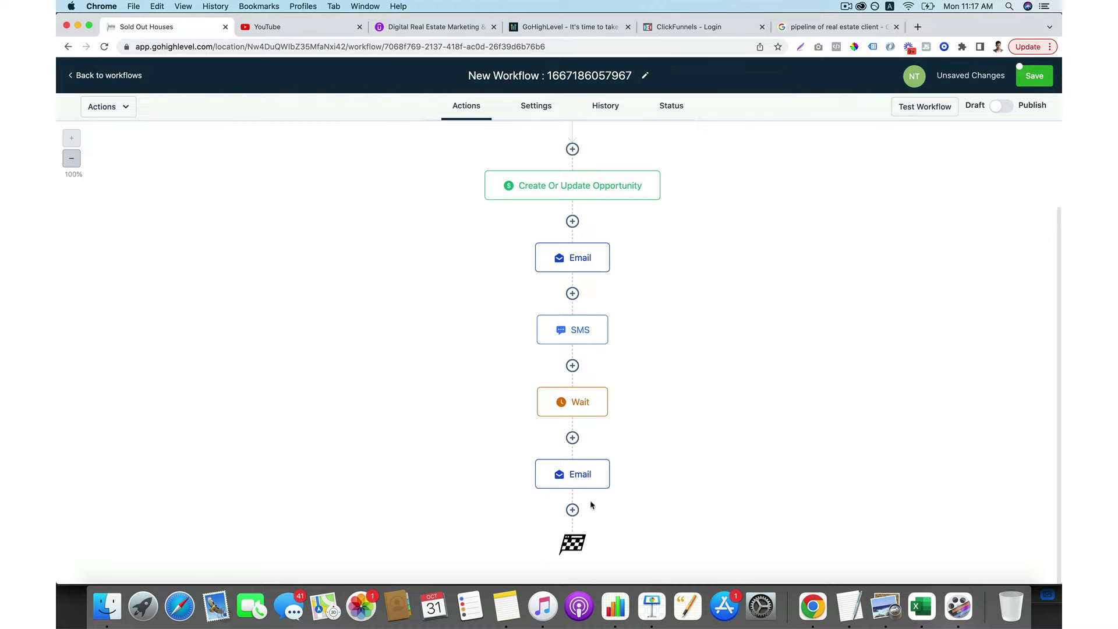
{"action": "left_click", "coordinate": [572, 509]}
{"action": "scroll", "coordinate": [841, 432], "scroll_direction": "down", "scroll_amount": 10}
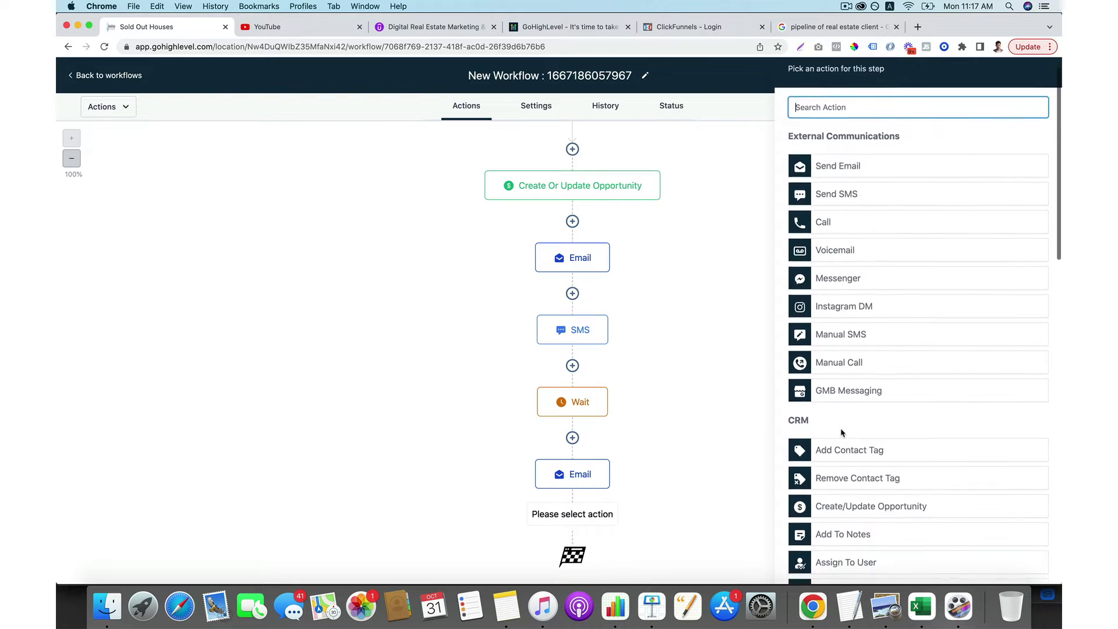
{"action": "scroll", "coordinate": [841, 433], "scroll_direction": "down", "scroll_amount": 10}
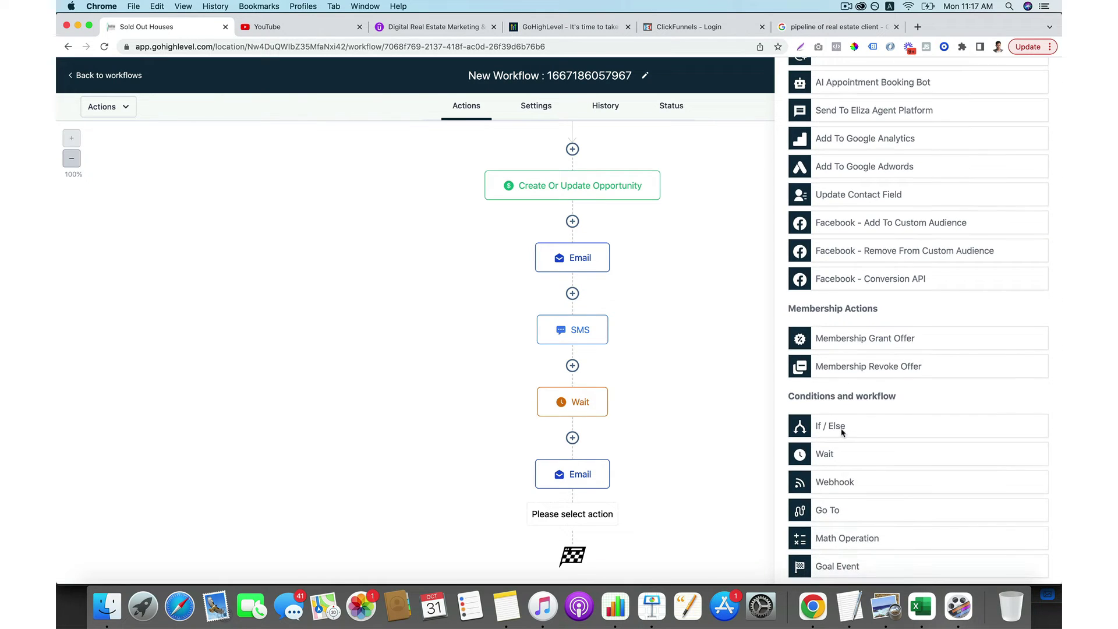
{"action": "left_click", "coordinate": [855, 430]}
{"action": "left_click", "coordinate": [674, 323]}
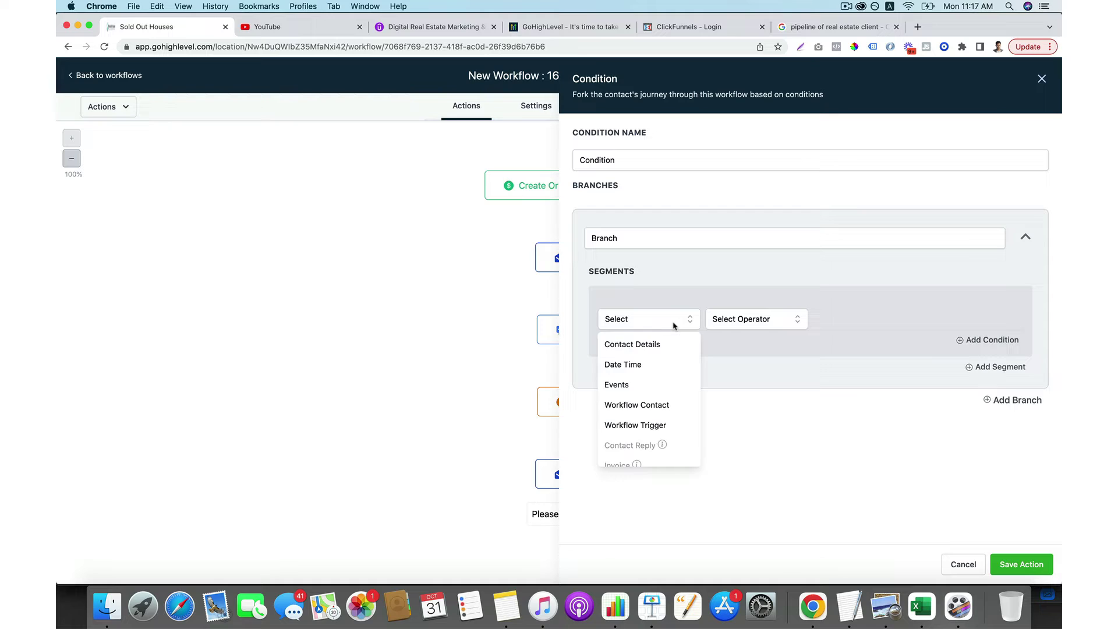
{"action": "left_click", "coordinate": [662, 342]}
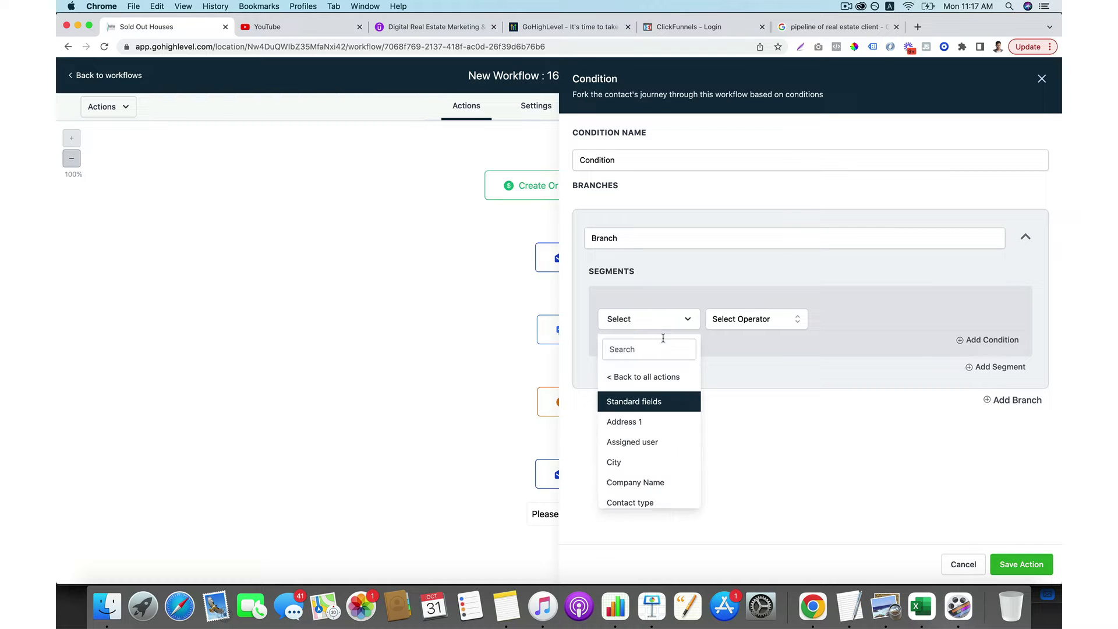
Set the condition to Contact City is 'New York' and save it.
{"action": "left_click", "coordinate": [766, 323]}
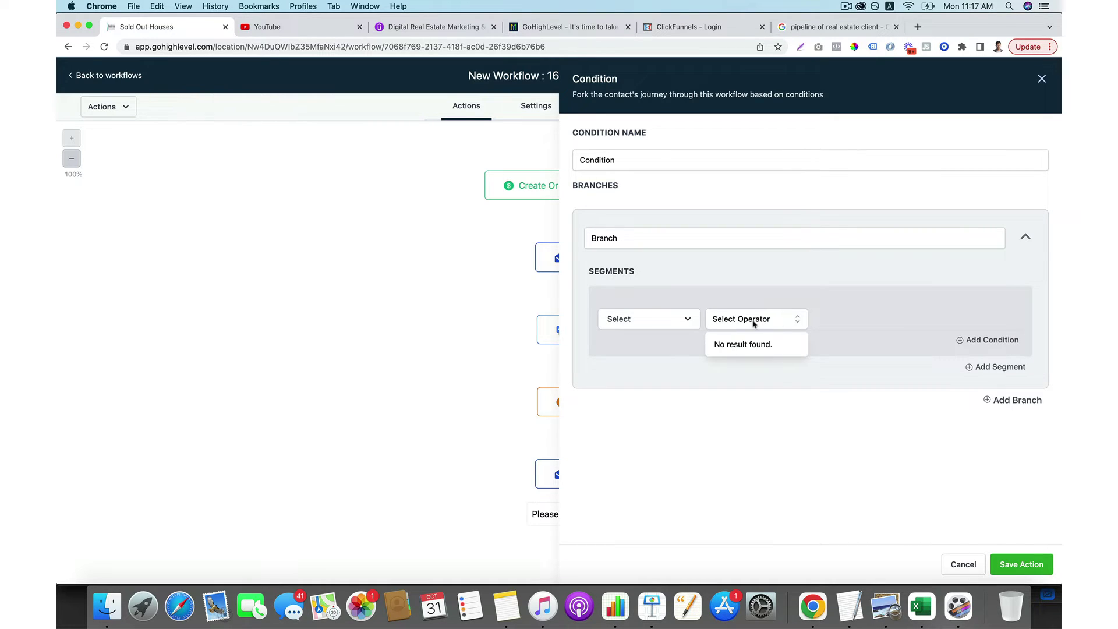
{"action": "left_click", "coordinate": [676, 319]}
{"action": "scroll", "coordinate": [673, 382], "scroll_direction": "down", "scroll_amount": 10}
{"action": "scroll", "coordinate": [674, 382], "scroll_direction": "up", "scroll_amount": 10}
{"action": "scroll", "coordinate": [666, 432], "scroll_direction": "down", "scroll_amount": 1}
{"action": "left_click", "coordinate": [652, 434]}
{"action": "left_click", "coordinate": [785, 317]}
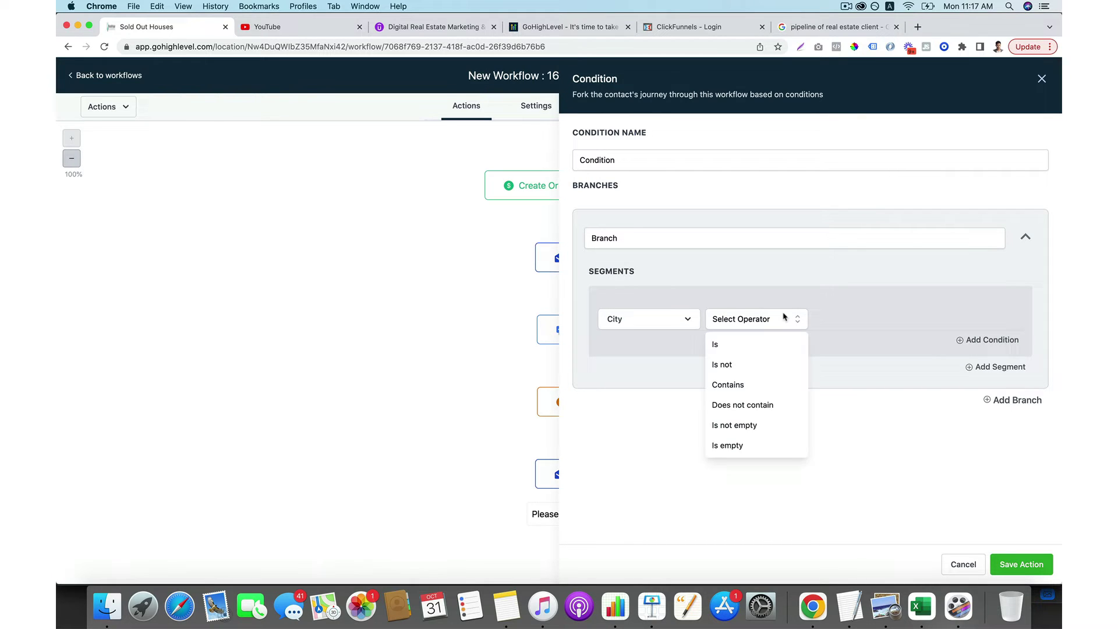
{"action": "left_click", "coordinate": [759, 344]}
{"action": "left_click", "coordinate": [930, 314]}
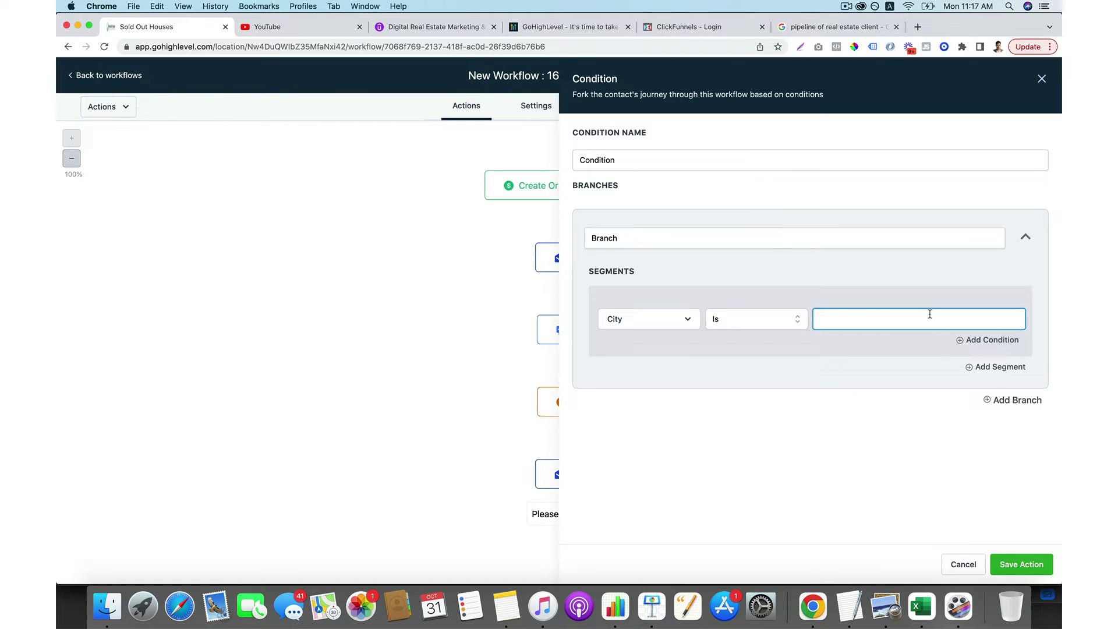
{"action": "type", "text": "New York"}
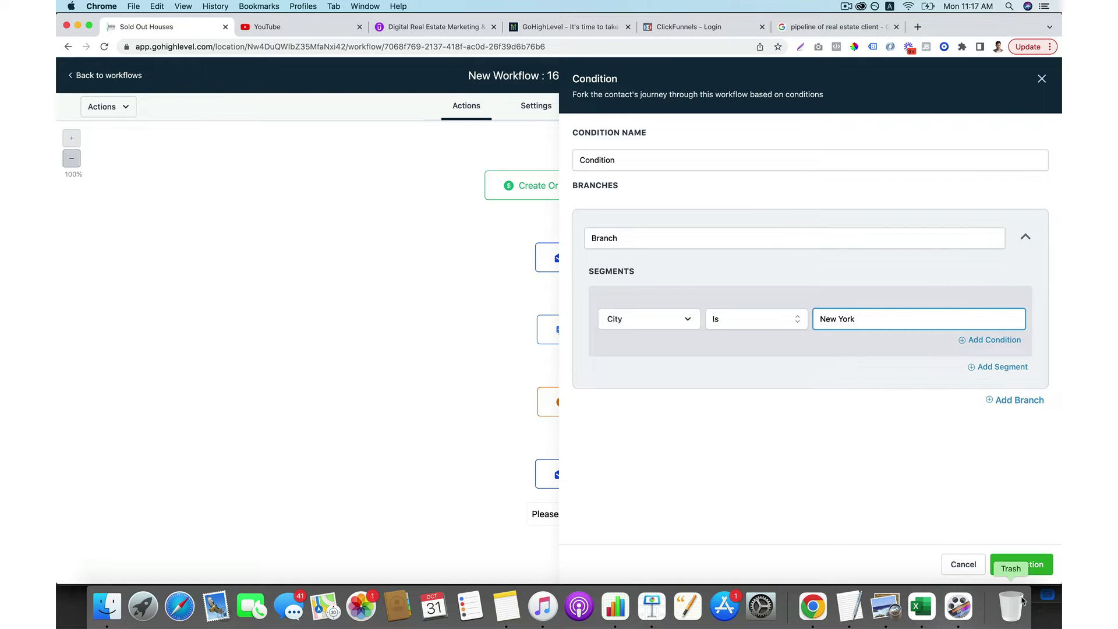
{"action": "left_click", "coordinate": [1022, 564]}
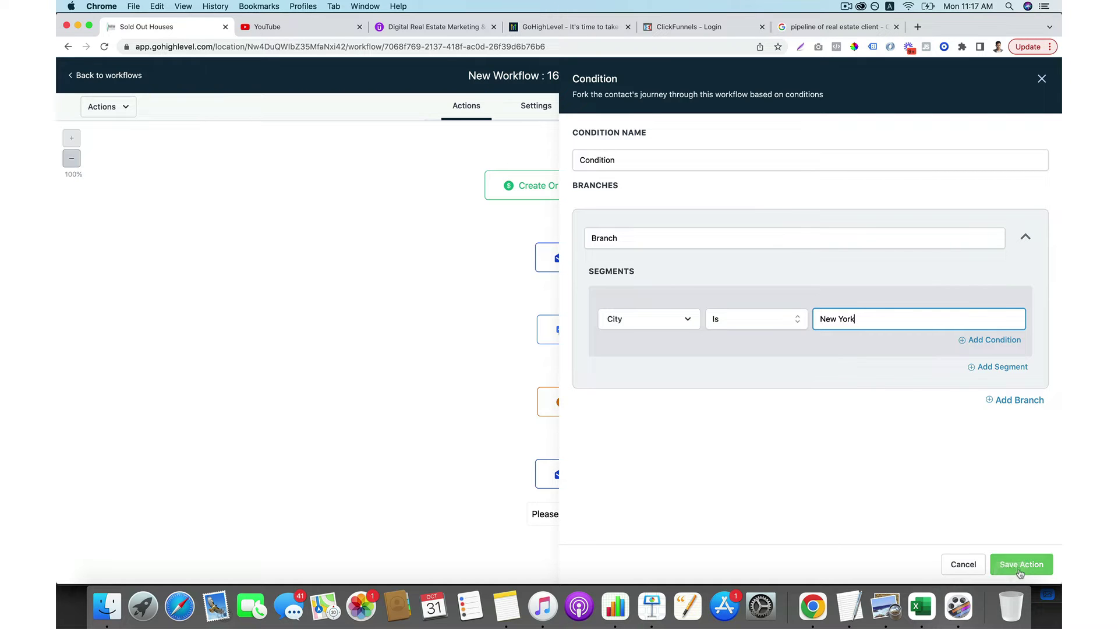
{"action": "scroll", "coordinate": [847, 495], "scroll_direction": "down", "scroll_amount": 3}
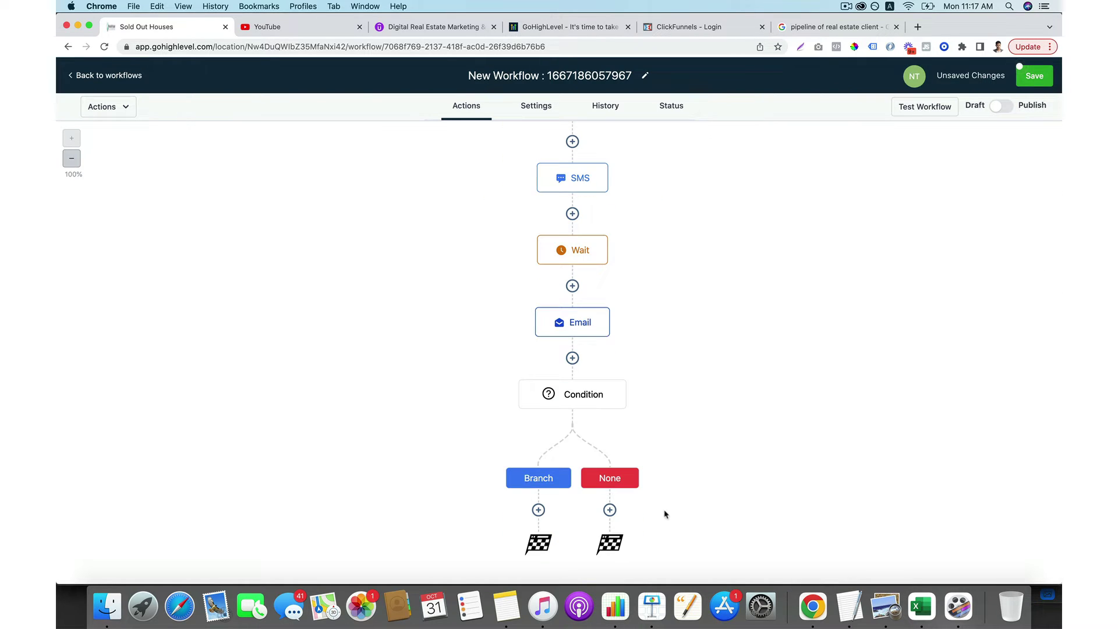
Rename the workflow to 'Sign up'.
{"action": "left_click", "coordinate": [538, 510]}
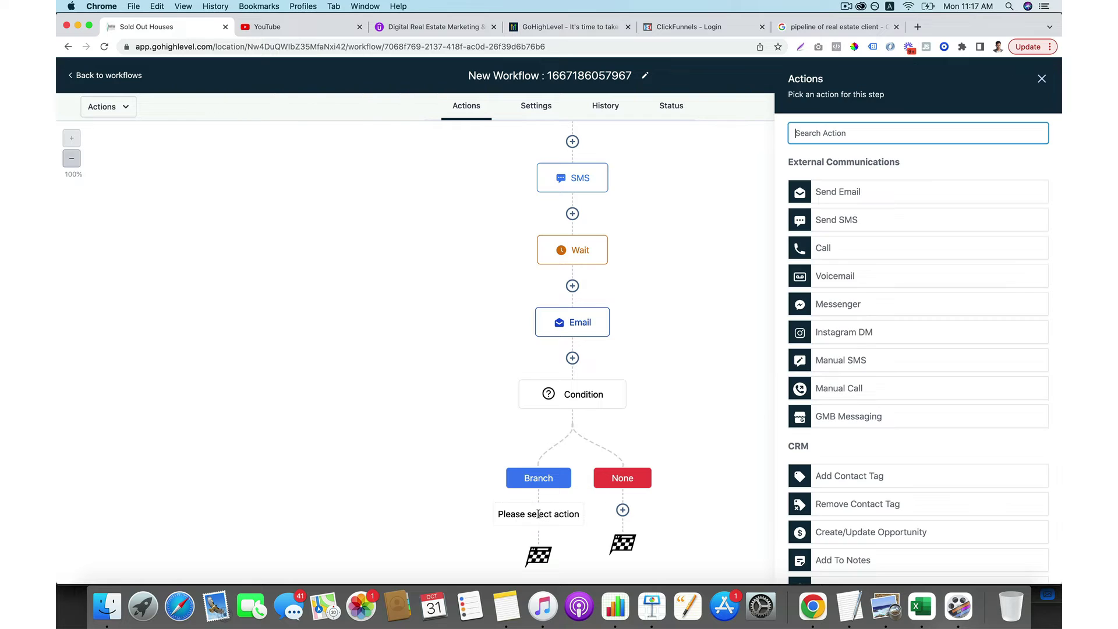
{"action": "left_click", "coordinate": [657, 354]}
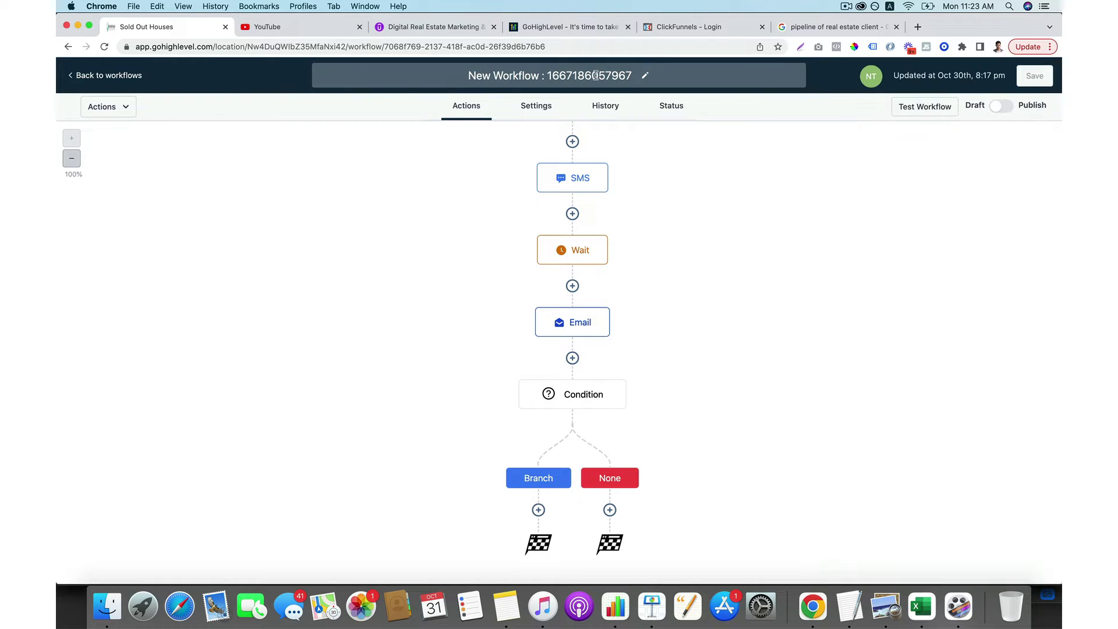
{"action": "left_click", "coordinate": [597, 75]}
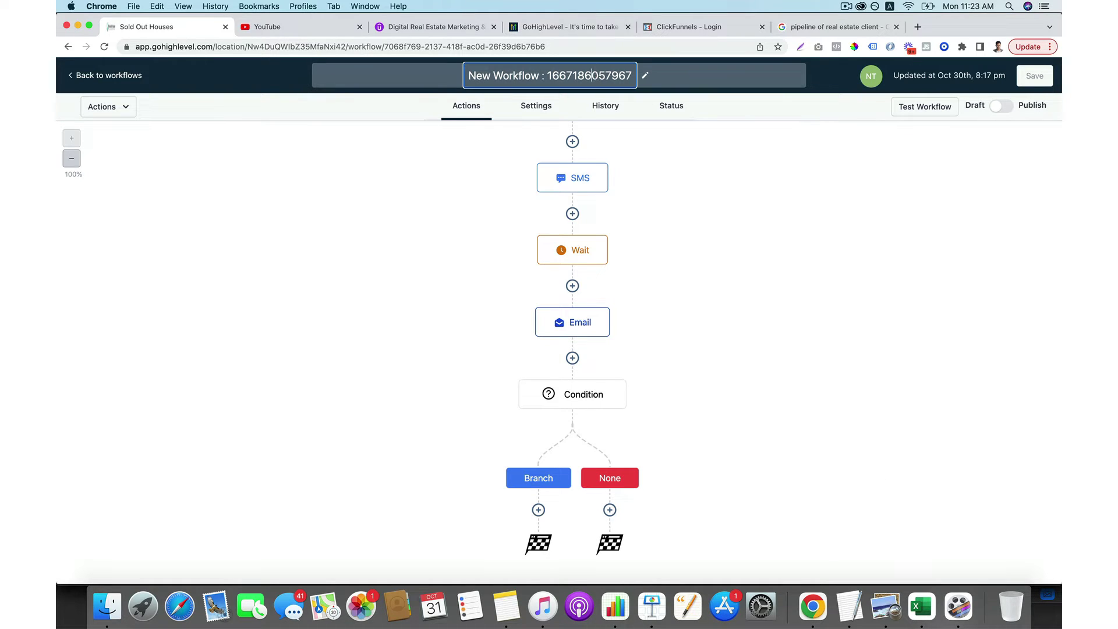
{"action": "key", "text": "super+a"}
{"action": "key", "text": "BackSpace"}
{"action": "type", "text": "Sign up"}
{"action": "left_click", "coordinate": [730, 185]}
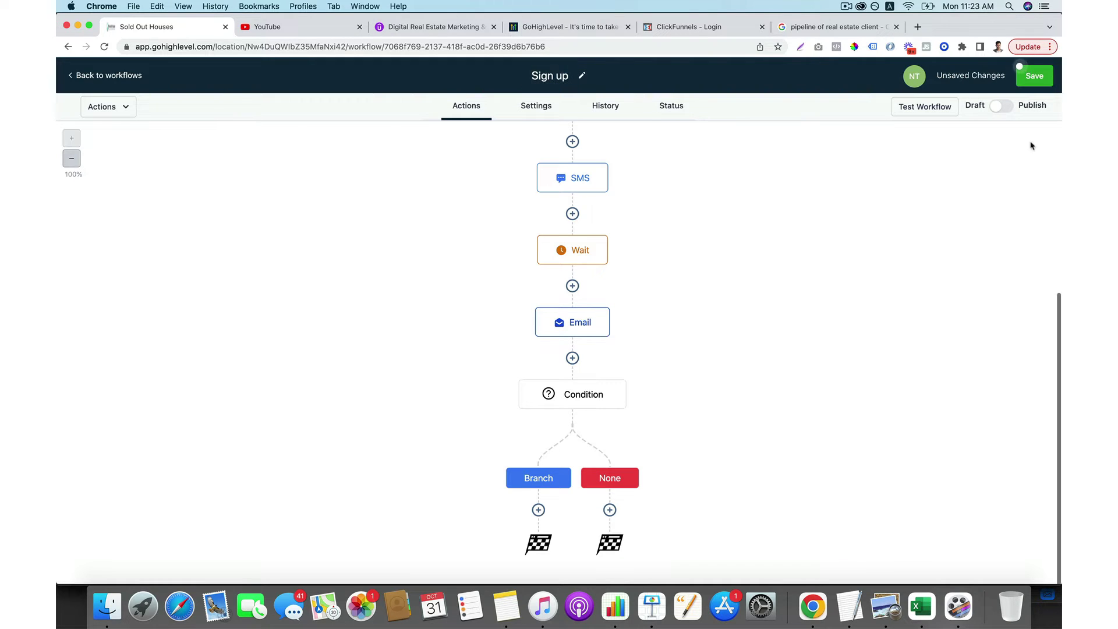
Publish the workflow, glance at the Test Workflow panel, and return to the workflows list.
{"action": "left_click", "coordinate": [1004, 108]}
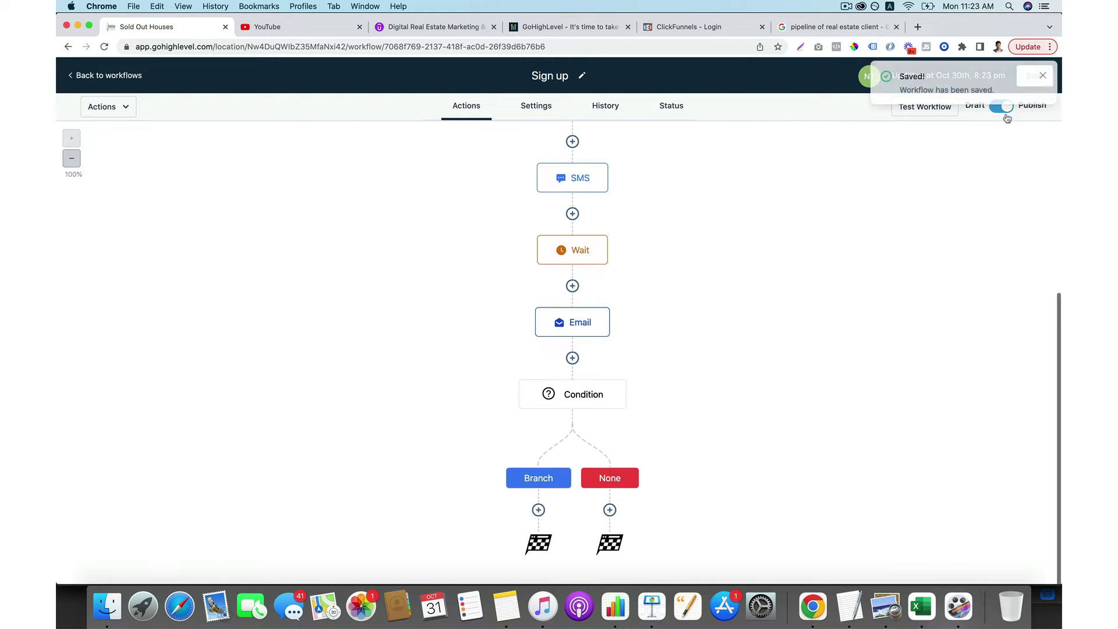
{"action": "left_click", "coordinate": [1042, 75]}
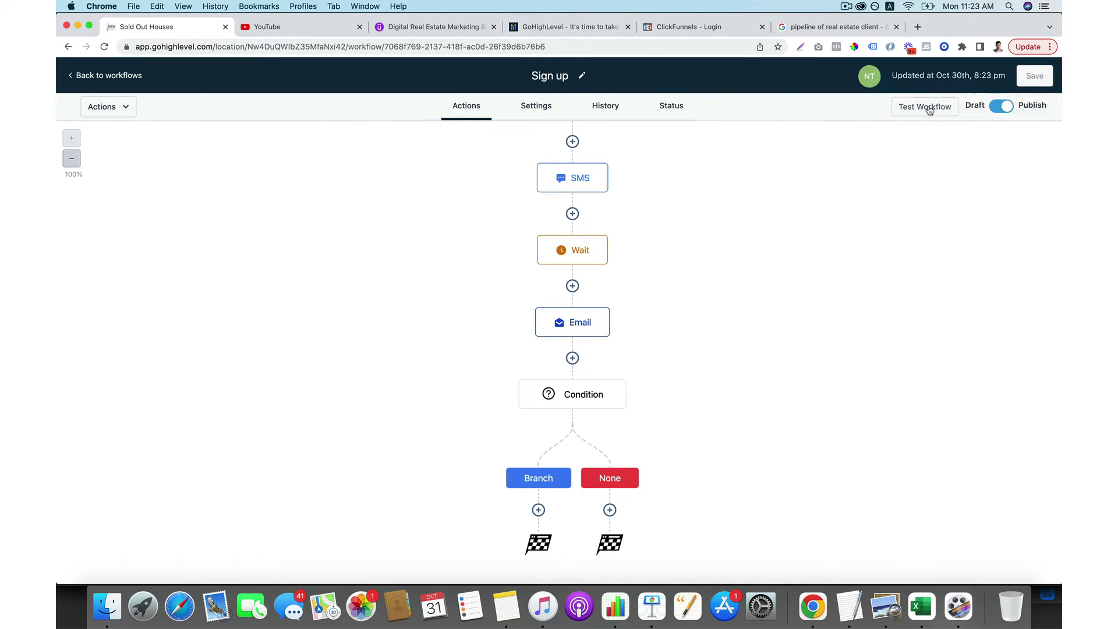
{"action": "left_click", "coordinate": [928, 109]}
{"action": "left_click", "coordinate": [889, 163]}
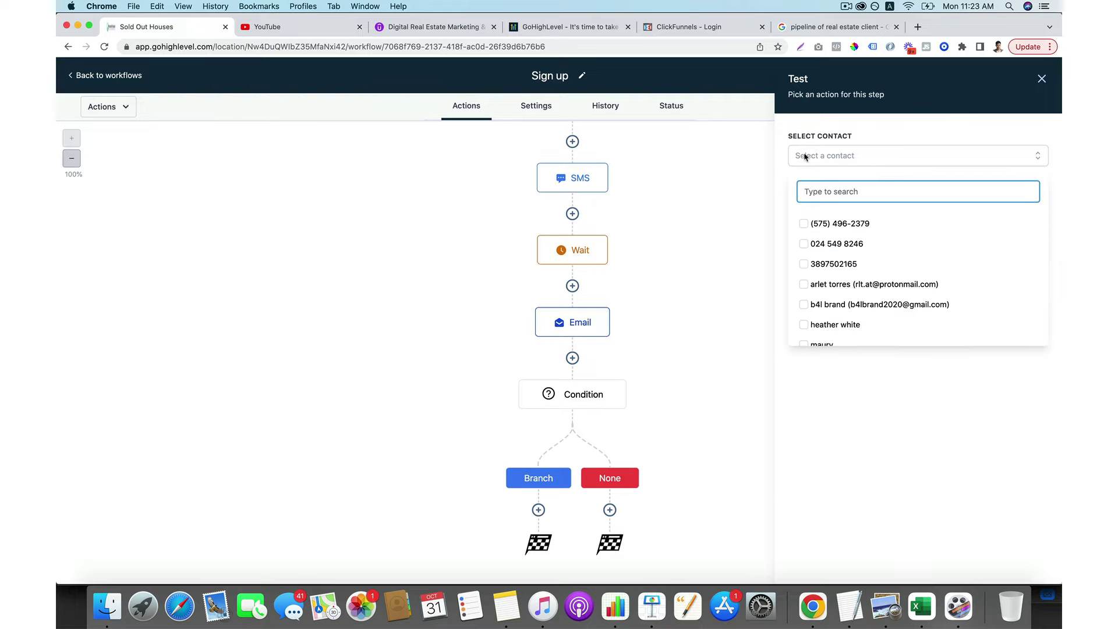
{"action": "left_click", "coordinate": [852, 157]}
{"action": "left_click", "coordinate": [1042, 78]}
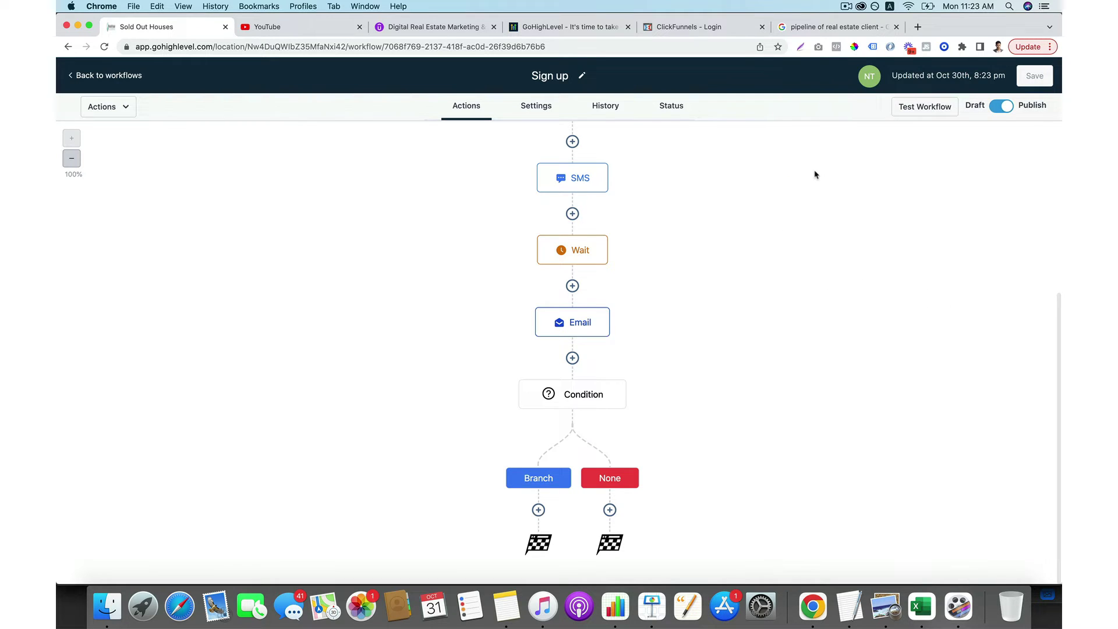
{"action": "left_click", "coordinate": [110, 81]}
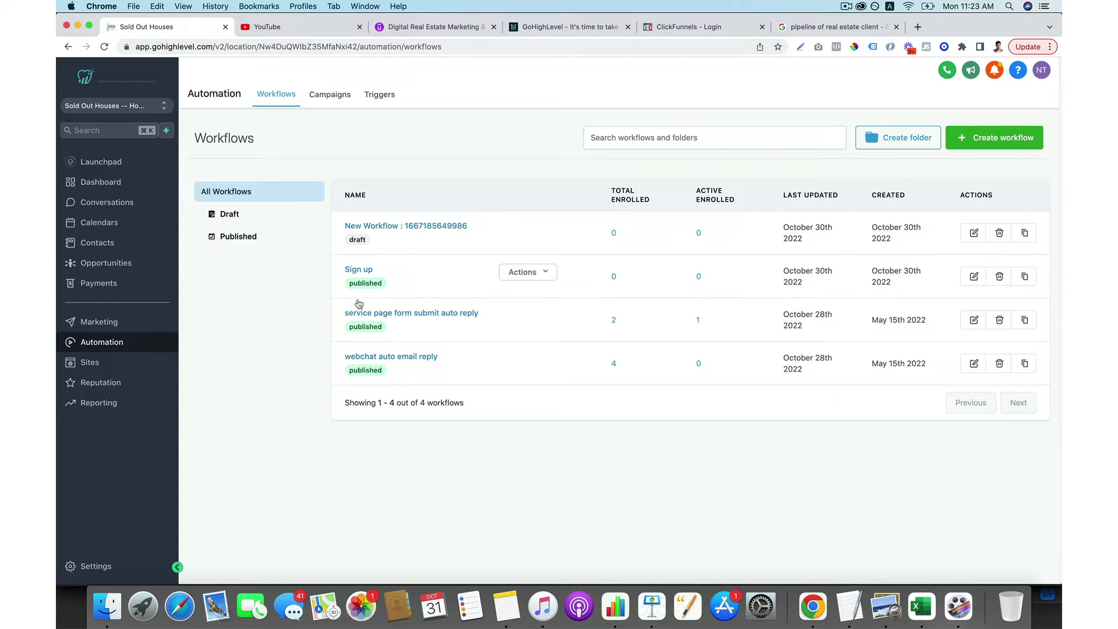
Create another blank workflow via Create workflow and Create new workflow.
{"action": "left_click", "coordinate": [980, 147]}
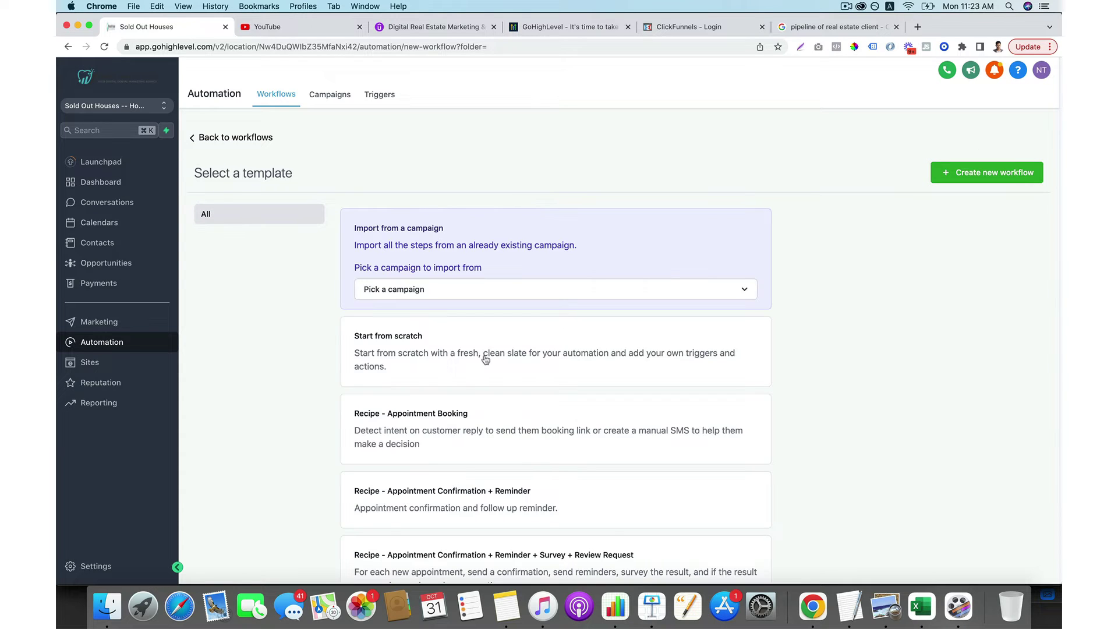
{"action": "left_click", "coordinate": [990, 173]}
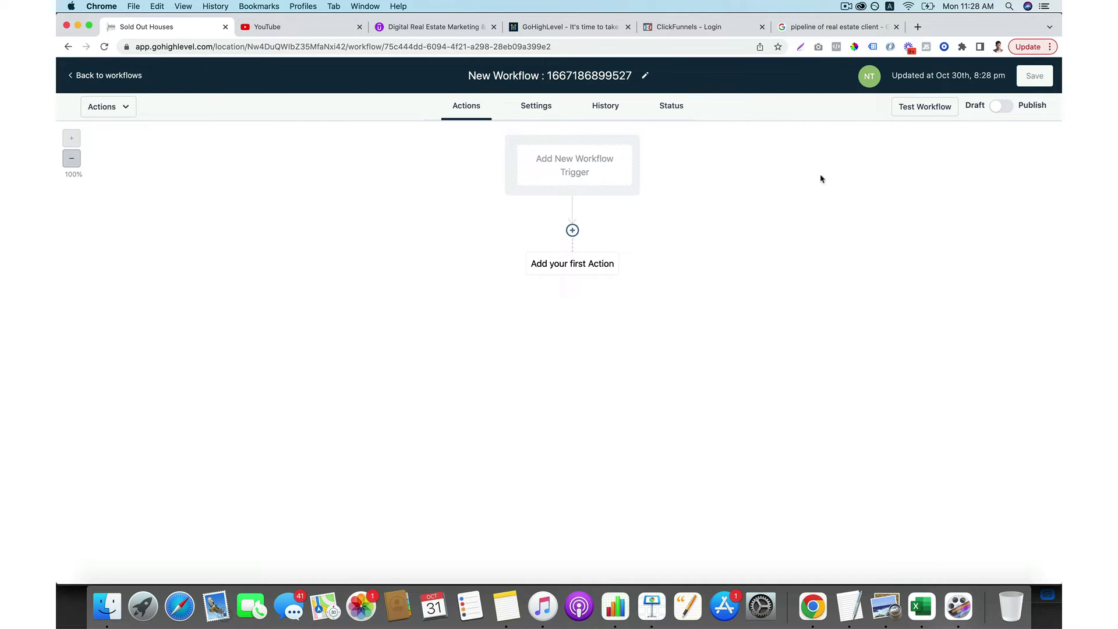
Add a Customer Replied trigger filtered to Replied to Workflow = Sign up, and save it.
{"action": "left_click", "coordinate": [590, 176]}
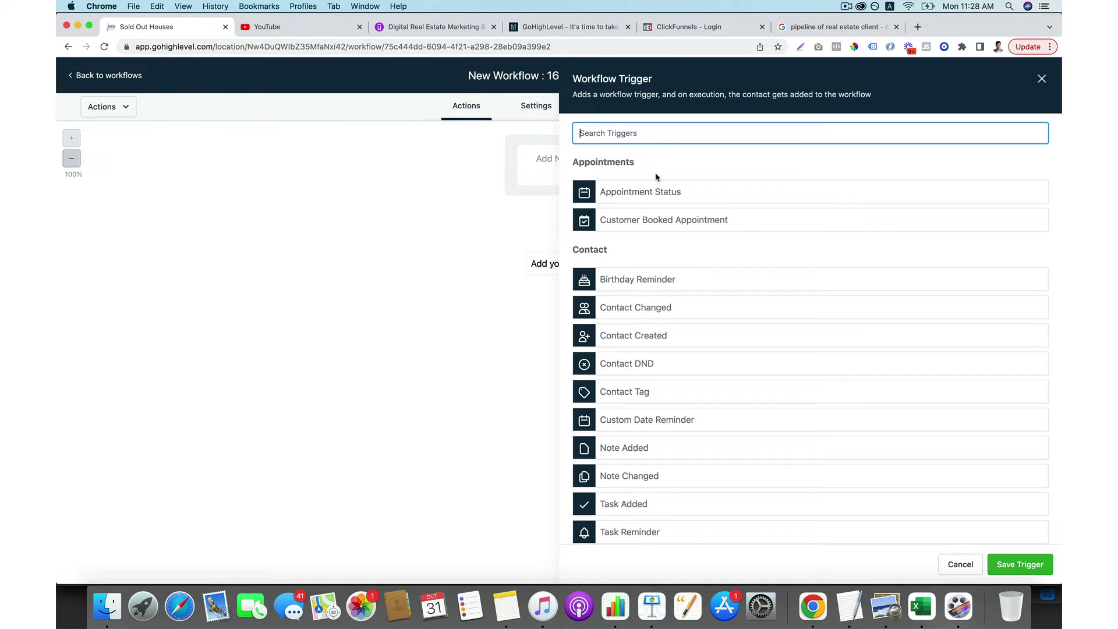
{"action": "type", "text": "repi"}
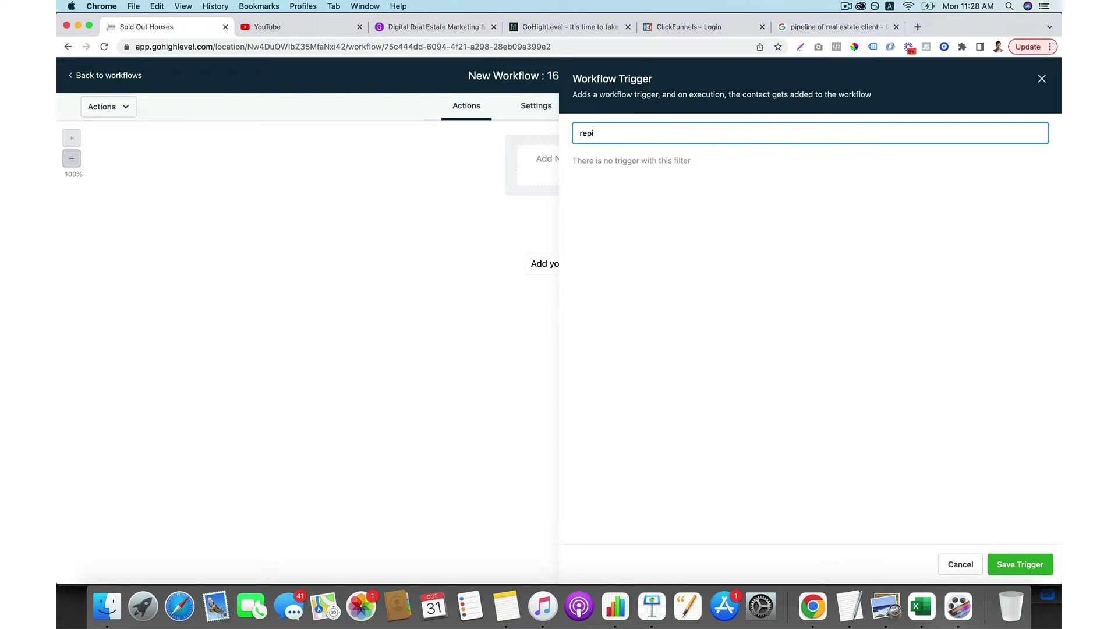
{"action": "key", "text": "BackSpace"}
{"action": "left_click", "coordinate": [632, 189]}
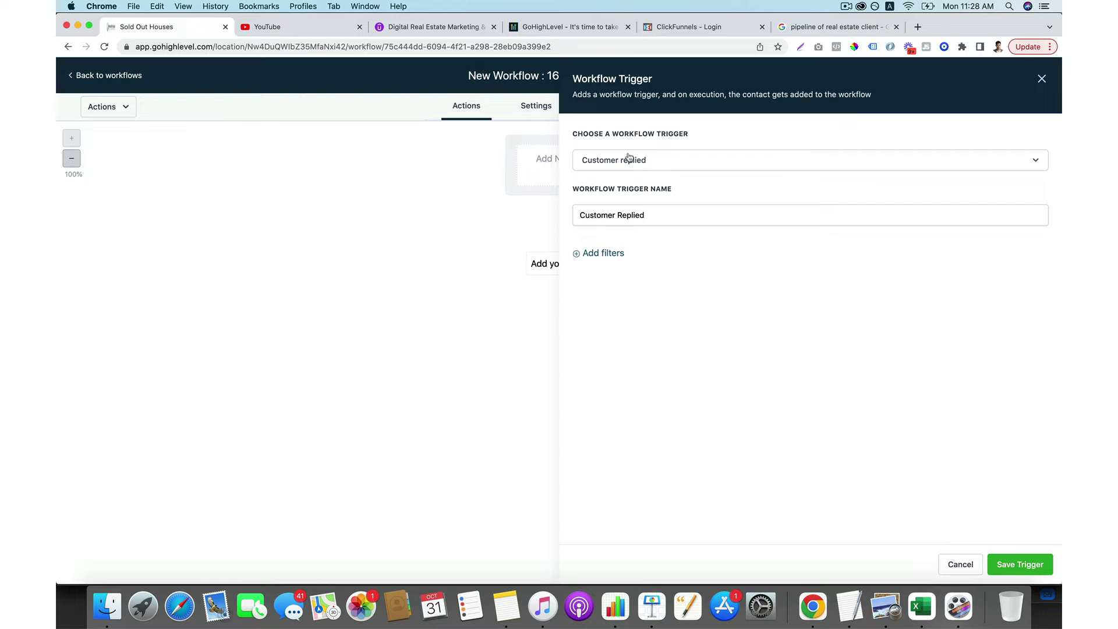
{"action": "left_click", "coordinate": [601, 255]}
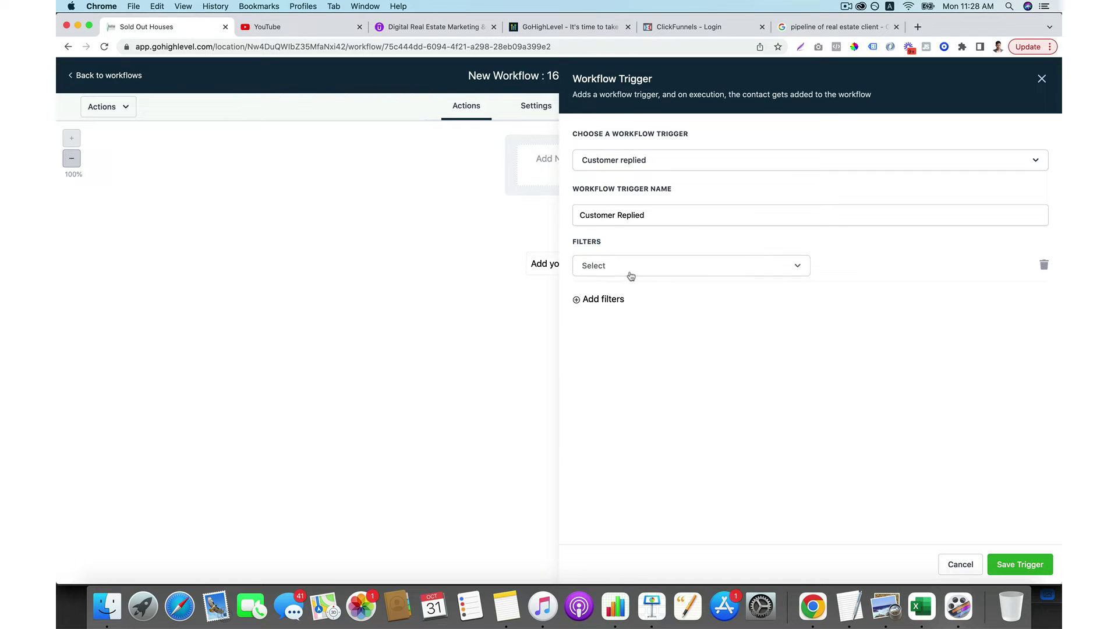
{"action": "left_click", "coordinate": [630, 274]}
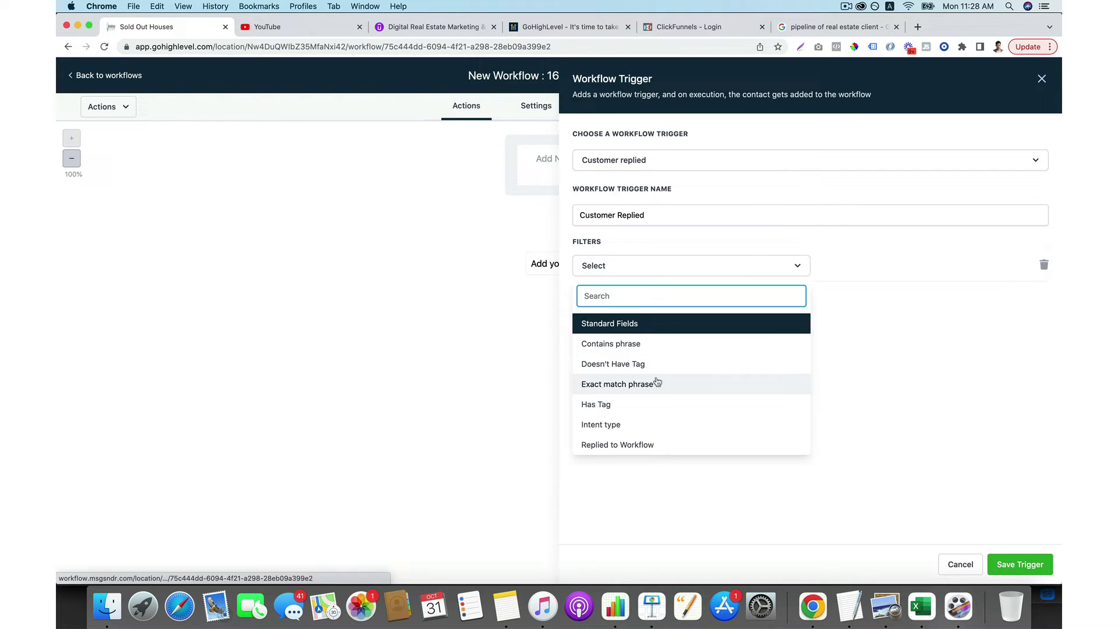
{"action": "scroll", "coordinate": [652, 387], "scroll_direction": "down", "scroll_amount": 1}
{"action": "left_click", "coordinate": [644, 416]}
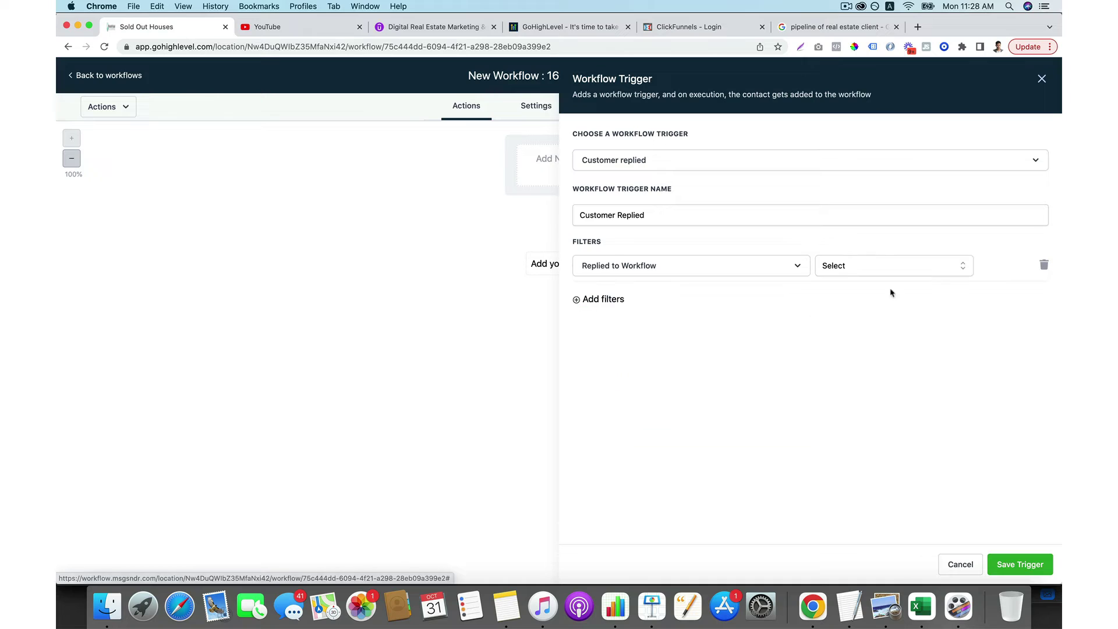
{"action": "left_click", "coordinate": [920, 273]}
{"action": "left_click", "coordinate": [856, 394]}
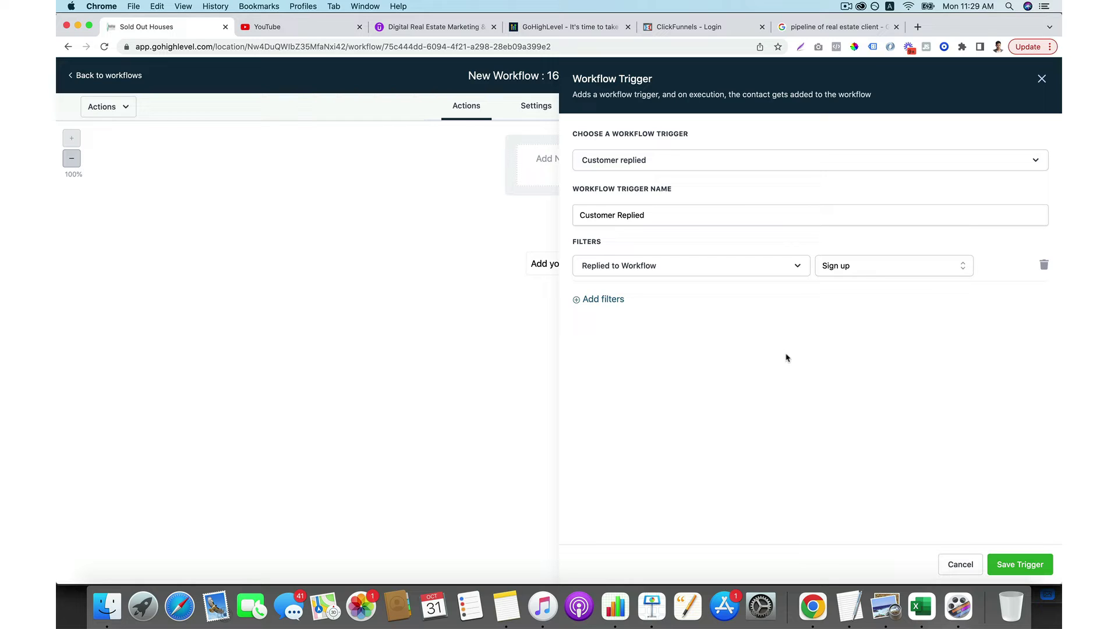
{"action": "left_click", "coordinate": [1028, 559]}
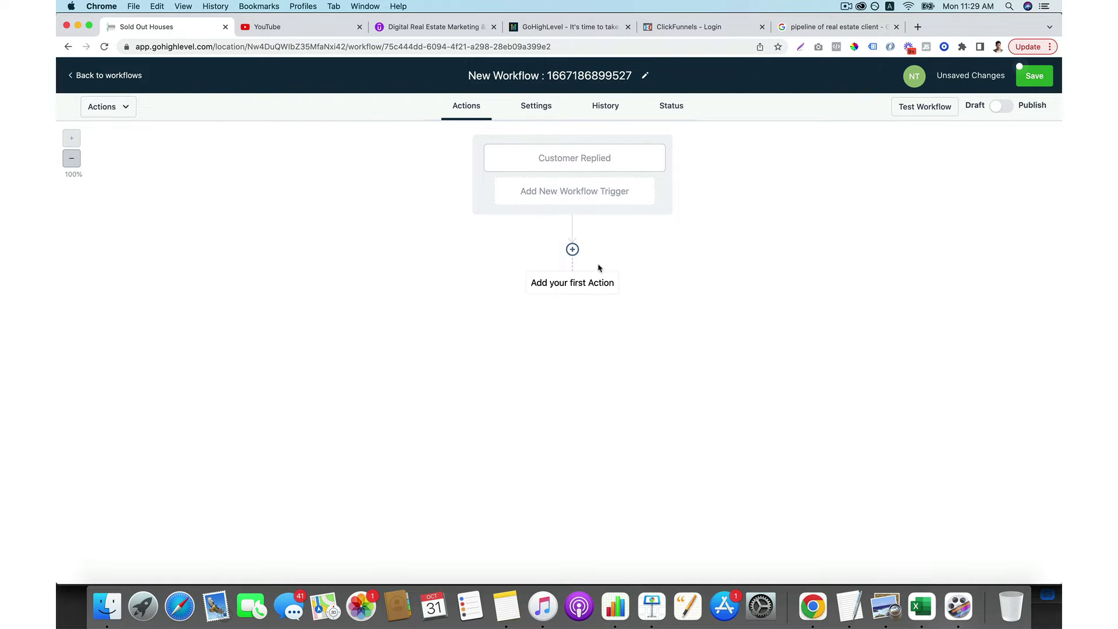
Add a Create Or Update Opportunity action with pipeline 'buyer leads from website' and stage 'replied'.
{"action": "left_click", "coordinate": [572, 250]}
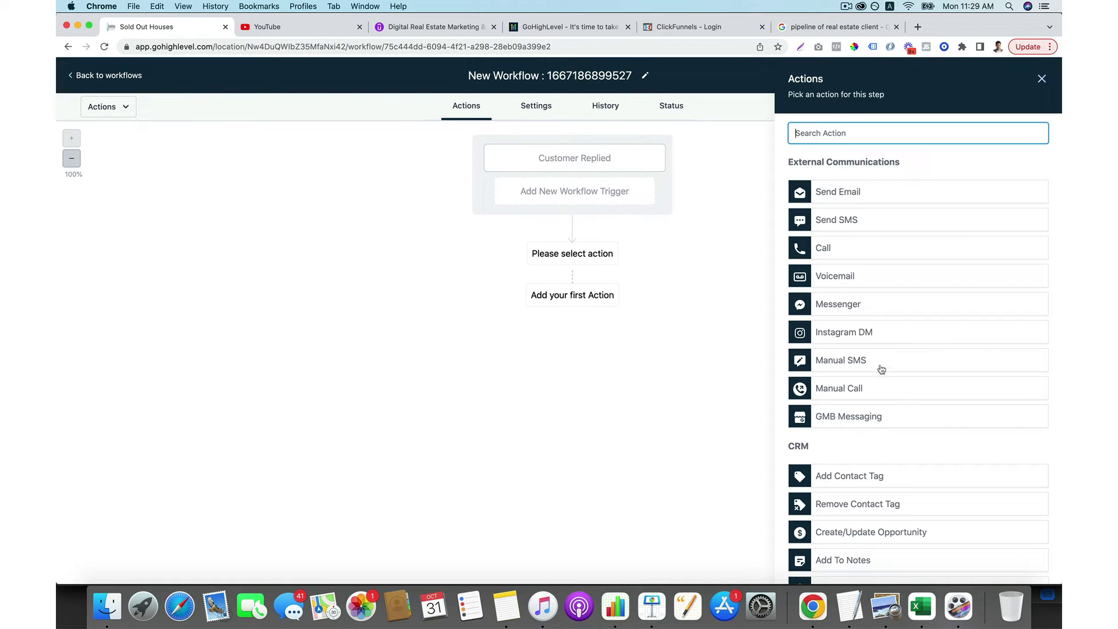
{"action": "scroll", "coordinate": [874, 373], "scroll_direction": "down", "scroll_amount": 2}
{"action": "left_click", "coordinate": [885, 479]}
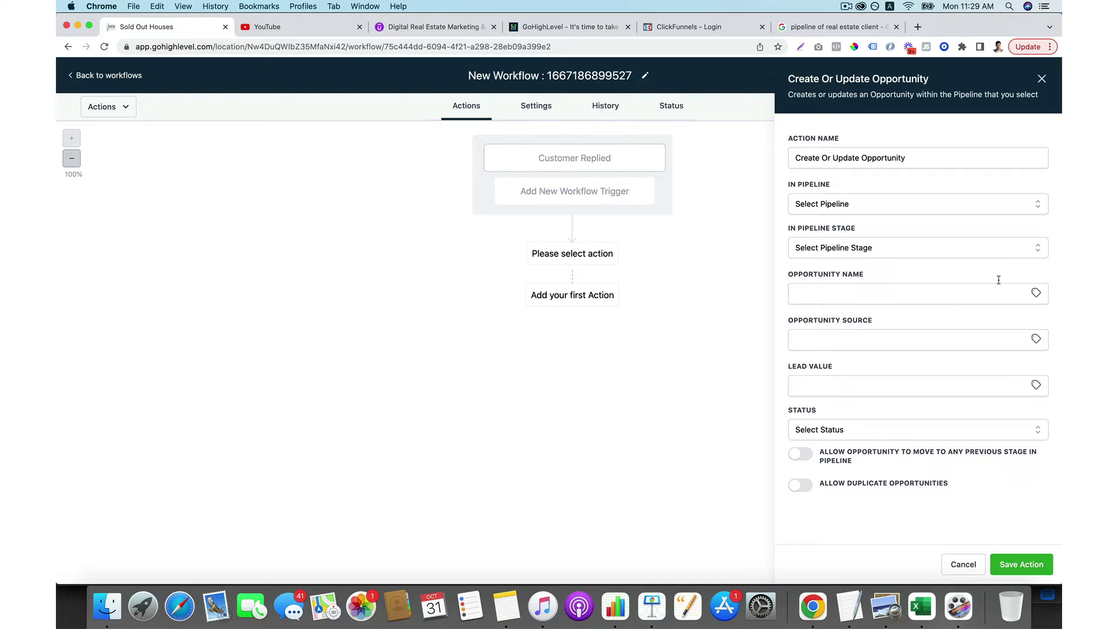
{"action": "left_click", "coordinate": [953, 210]}
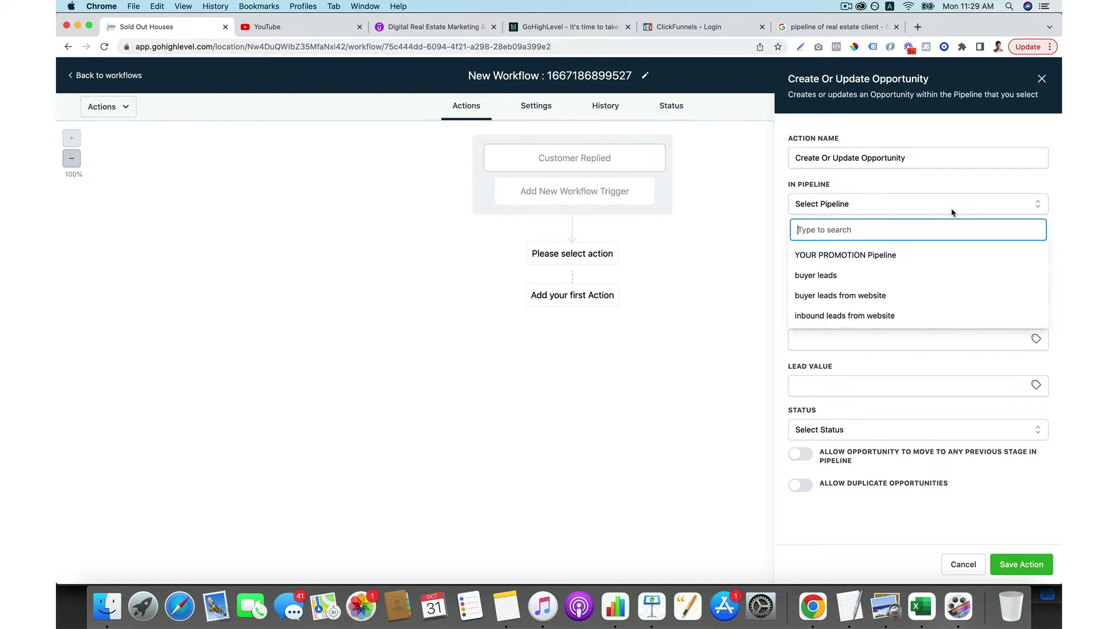
{"action": "left_click", "coordinate": [864, 294]}
{"action": "left_click", "coordinate": [888, 248]}
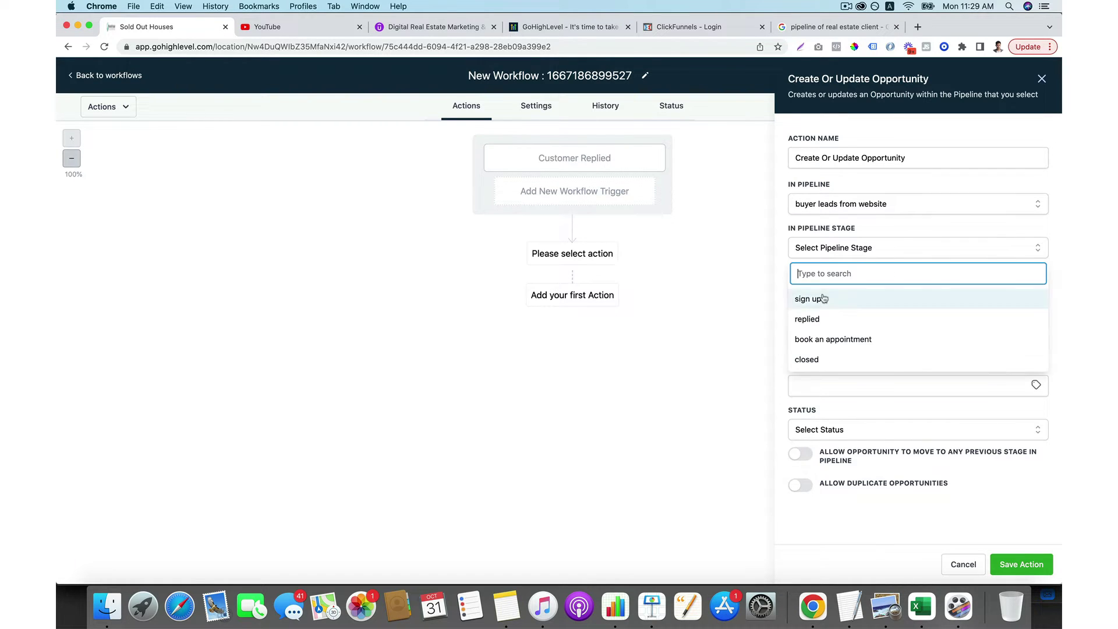
{"action": "left_click", "coordinate": [813, 318]}
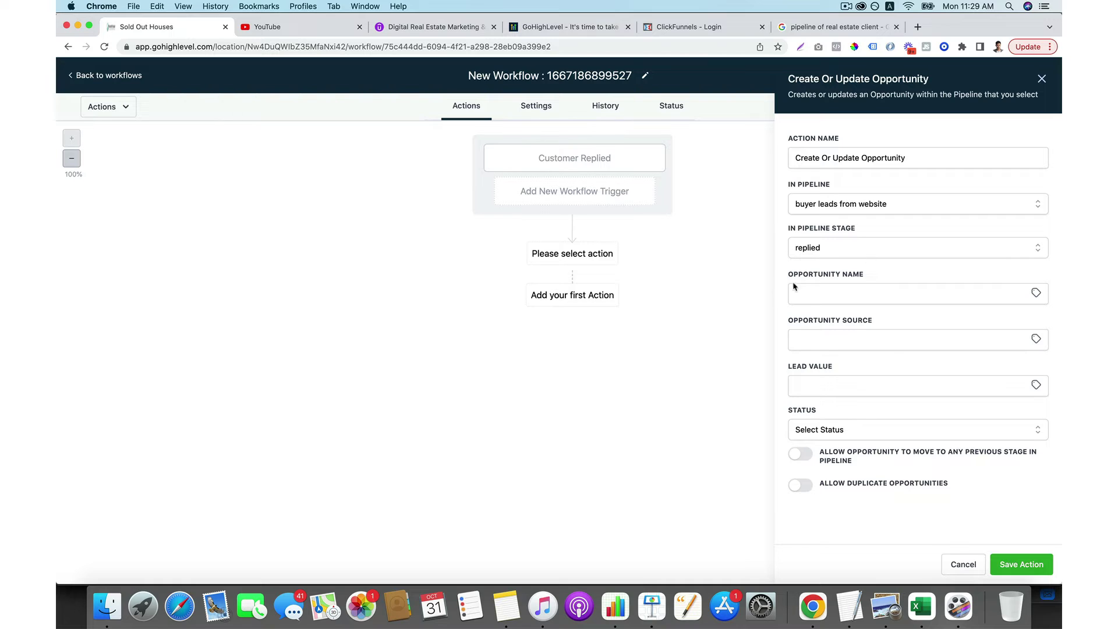
{"action": "left_click", "coordinate": [1021, 565]}
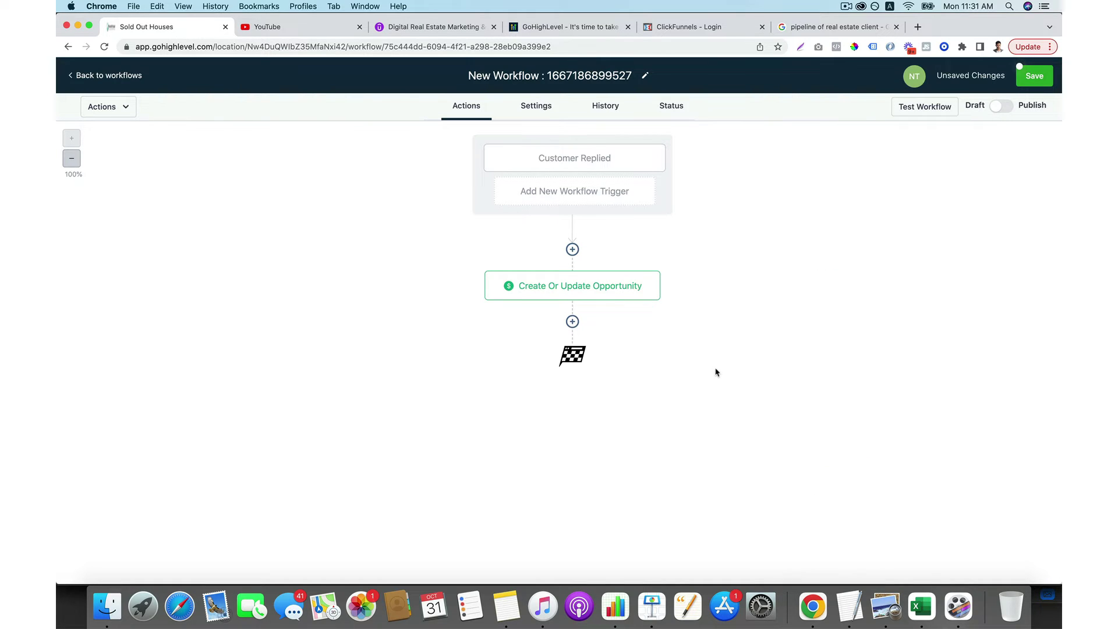
Add a Remove From Workflow action that removes the contact from the Sign up workflow.
{"action": "left_click", "coordinate": [573, 322]}
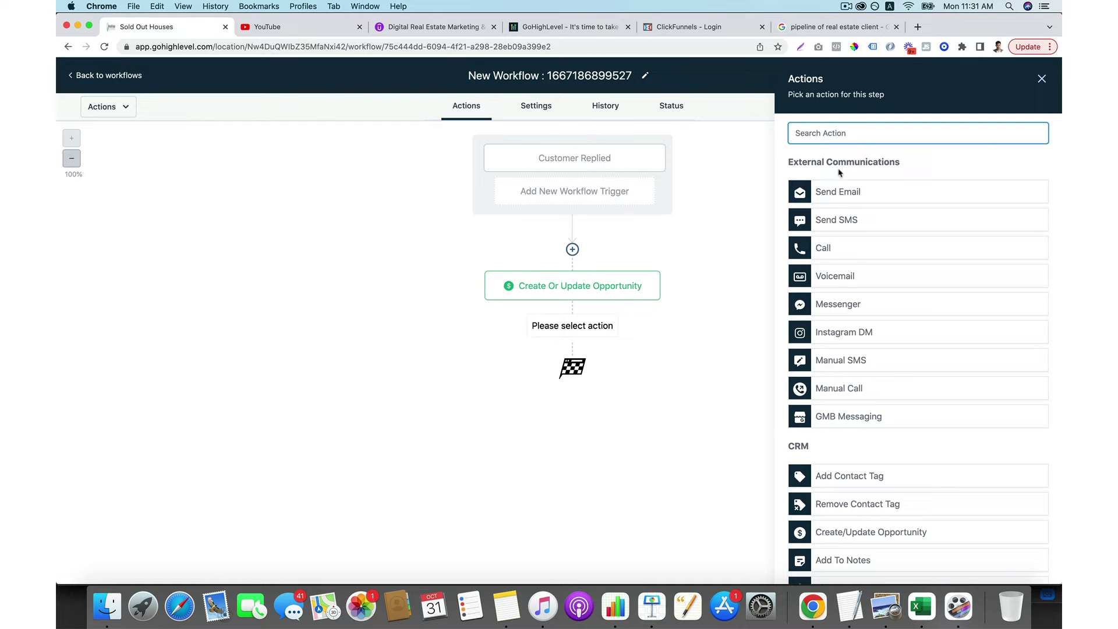
{"action": "type", "text": "remove"}
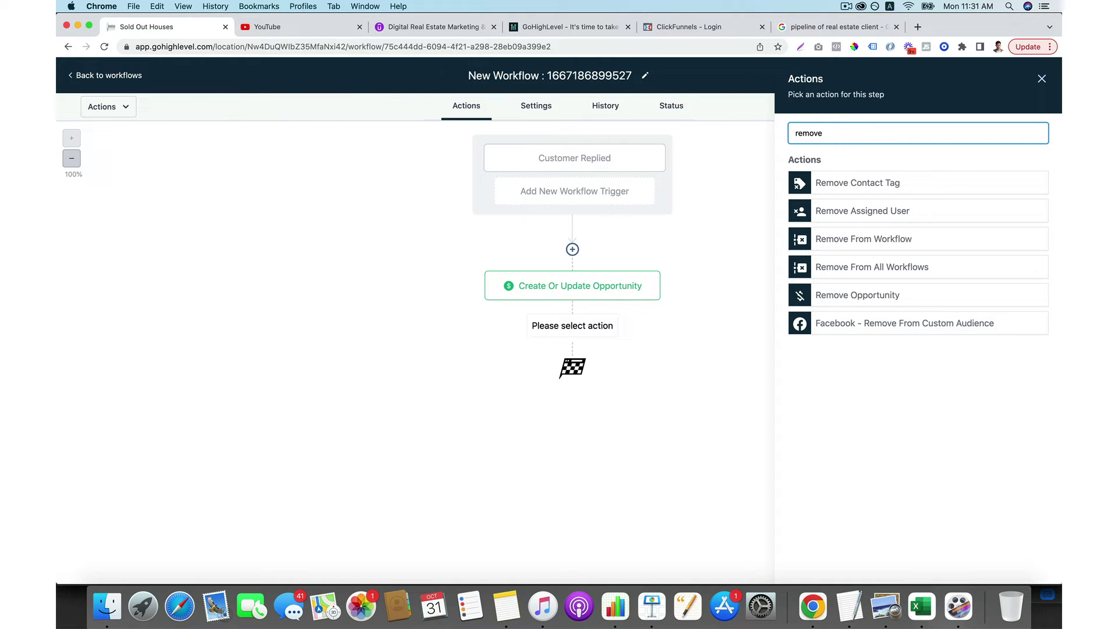
{"action": "left_click", "coordinate": [907, 239]}
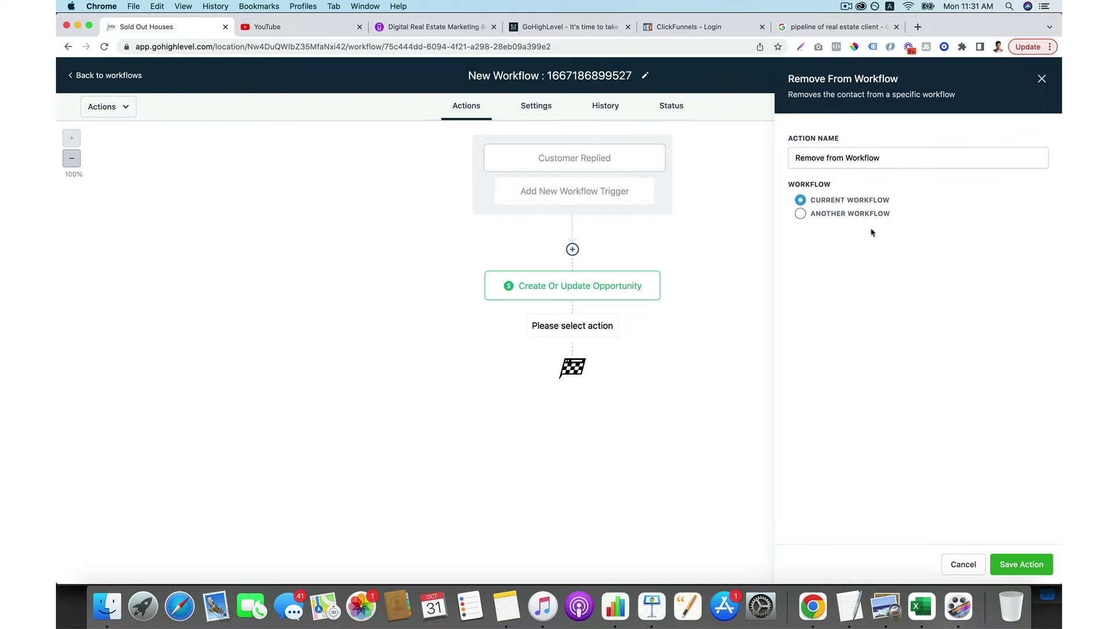
{"action": "left_click", "coordinate": [801, 214]}
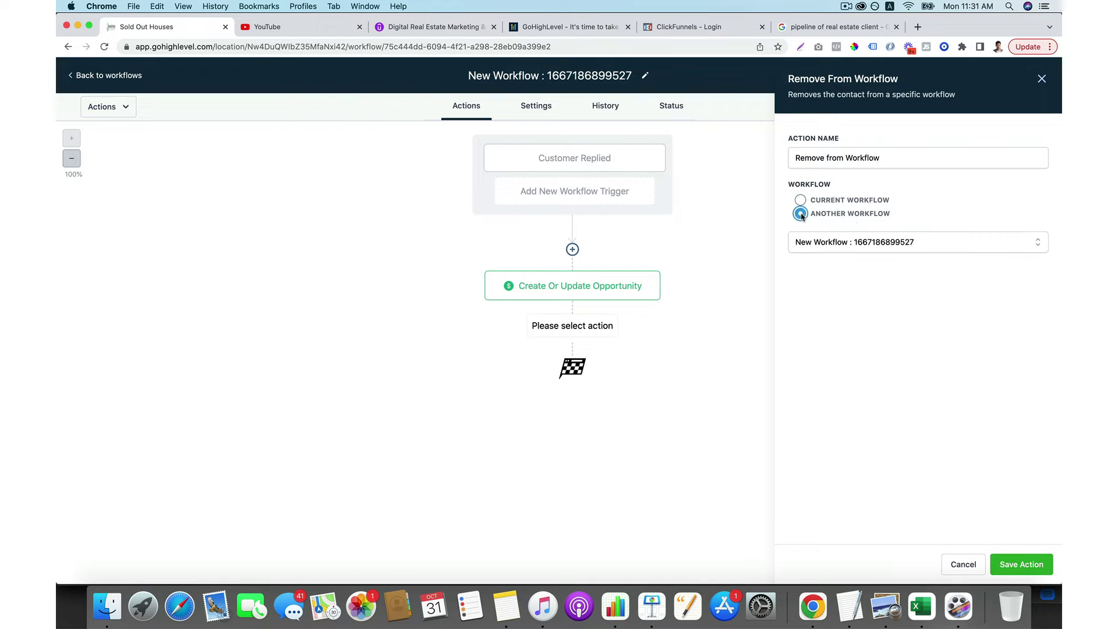
{"action": "left_click", "coordinate": [873, 245]}
{"action": "left_click", "coordinate": [833, 373]}
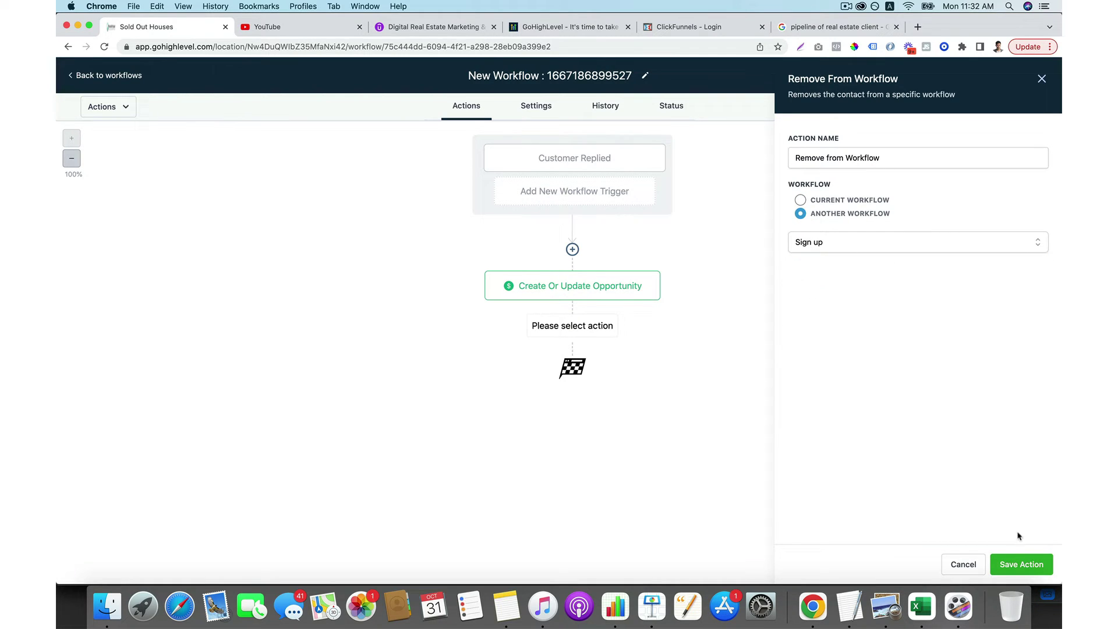
{"action": "left_click", "coordinate": [1022, 564]}
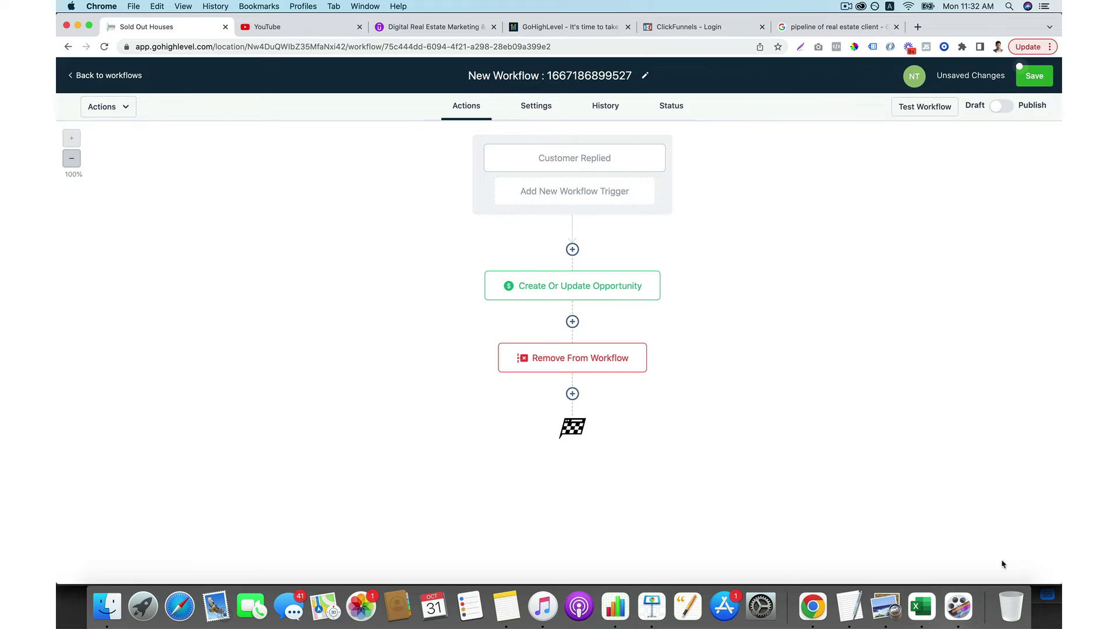
{"action": "left_click", "coordinate": [572, 394]}
Add a Send Email step with sender name 'dsaf', a suggested sender address, subject 'ddfa' and message 'ds'.
{"action": "left_click", "coordinate": [881, 191]}
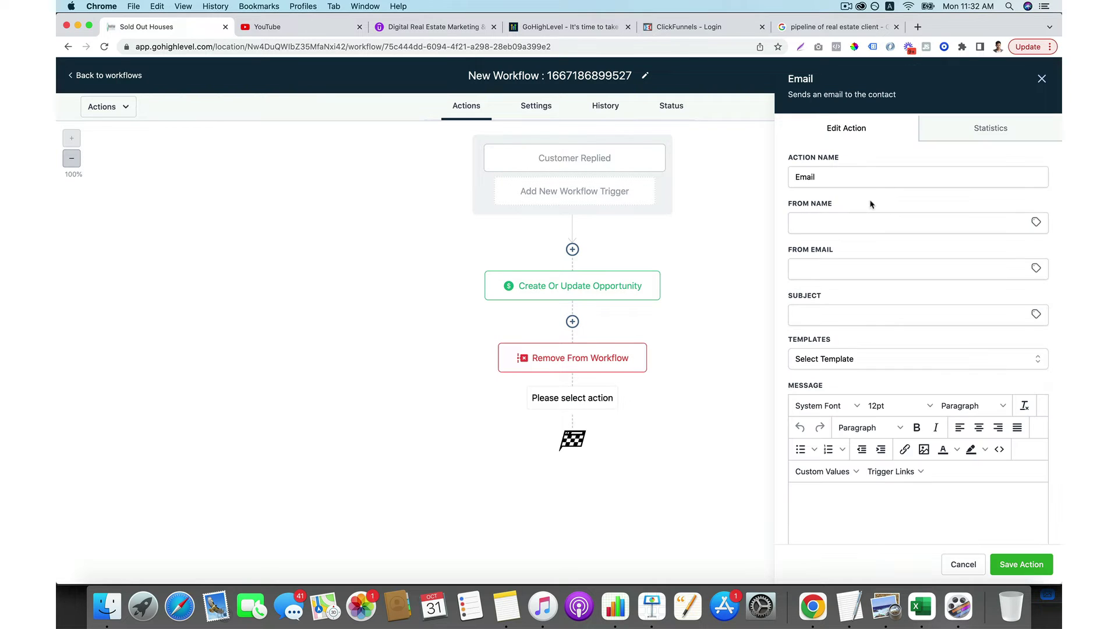
{"action": "left_click", "coordinate": [858, 229]}
{"action": "type", "text": "dsaf"}
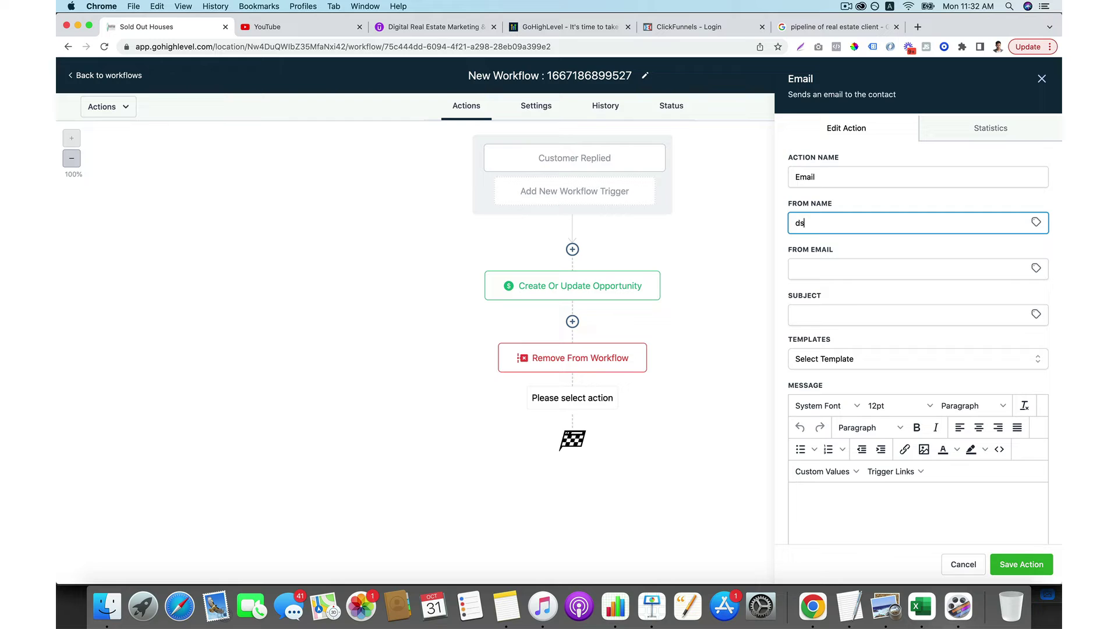
{"action": "left_click", "coordinate": [870, 274]}
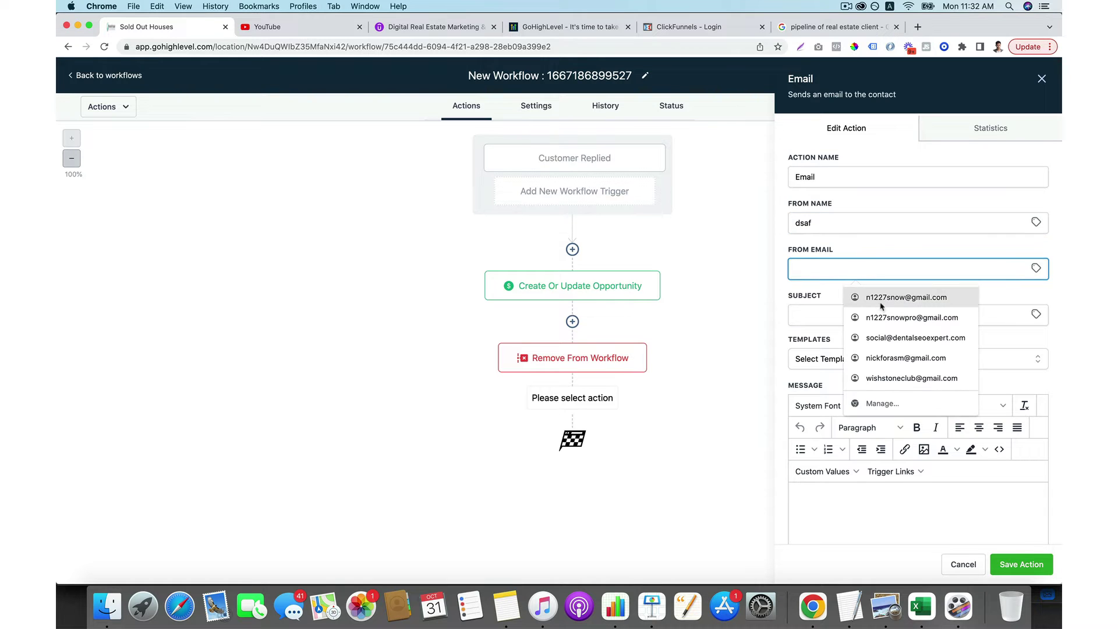
{"action": "left_click", "coordinate": [881, 305]}
{"action": "left_click", "coordinate": [1021, 565]}
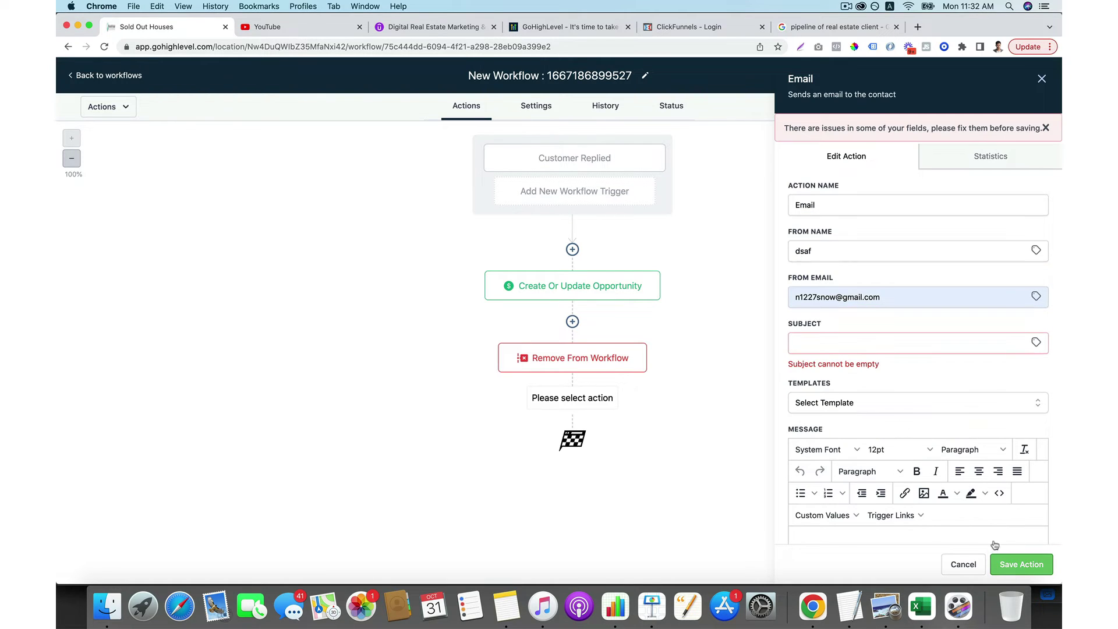
{"action": "left_click", "coordinate": [858, 342]}
{"action": "type", "text": "ddfa"}
{"action": "left_click", "coordinate": [815, 526]}
{"action": "type", "text": "ds"}
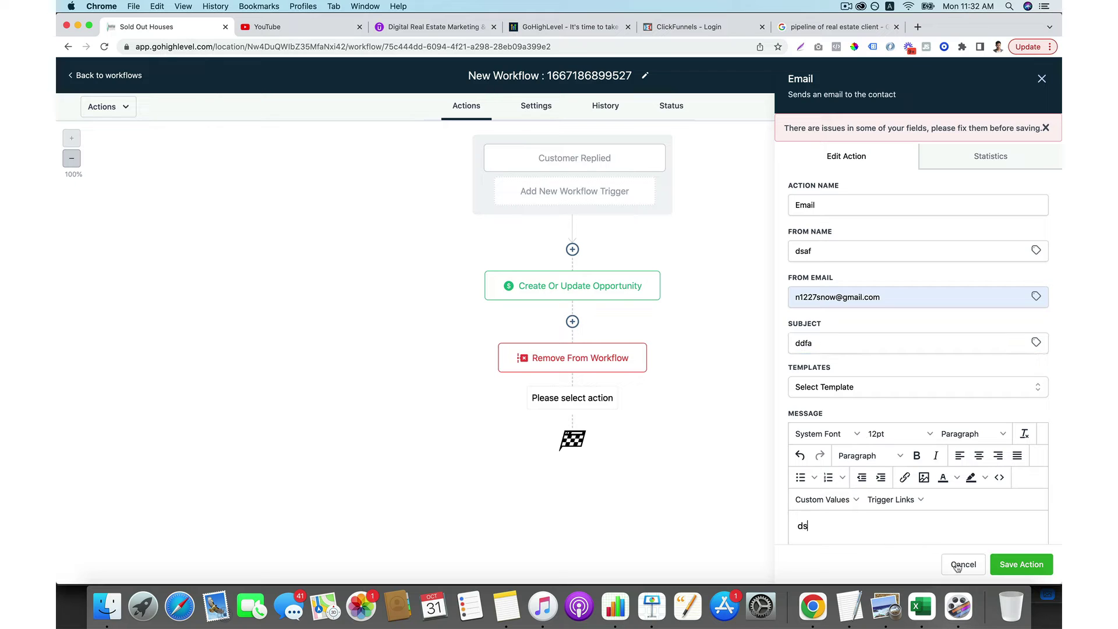
{"action": "left_click", "coordinate": [1021, 565]}
Add a Wait step after the email with the duration unit set to hours.
{"action": "left_click", "coordinate": [573, 470]}
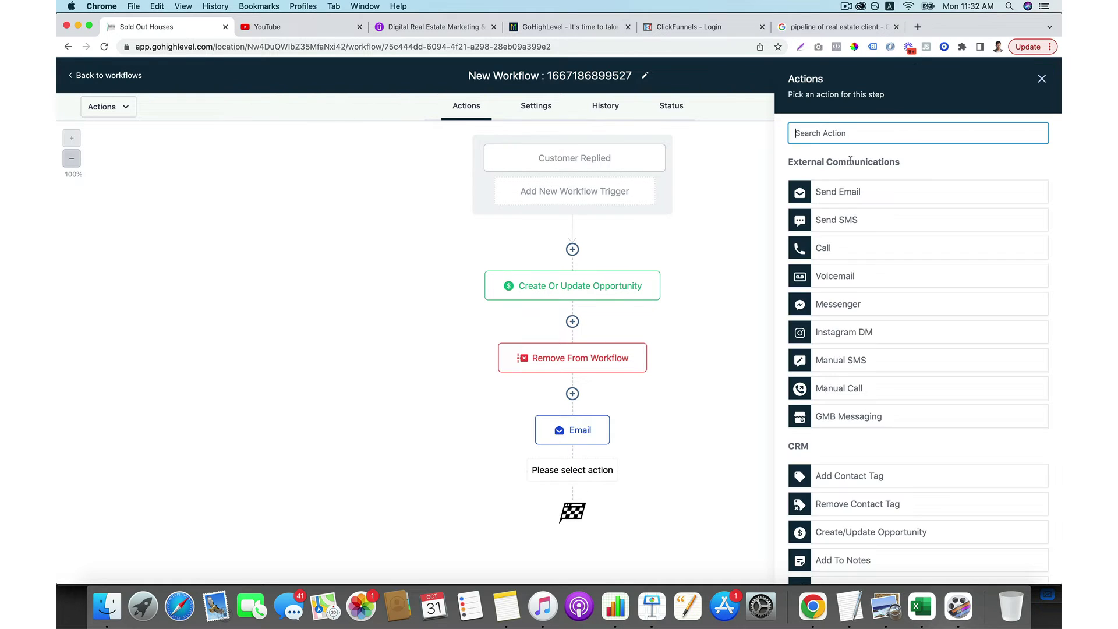
{"action": "type", "text": "wai"}
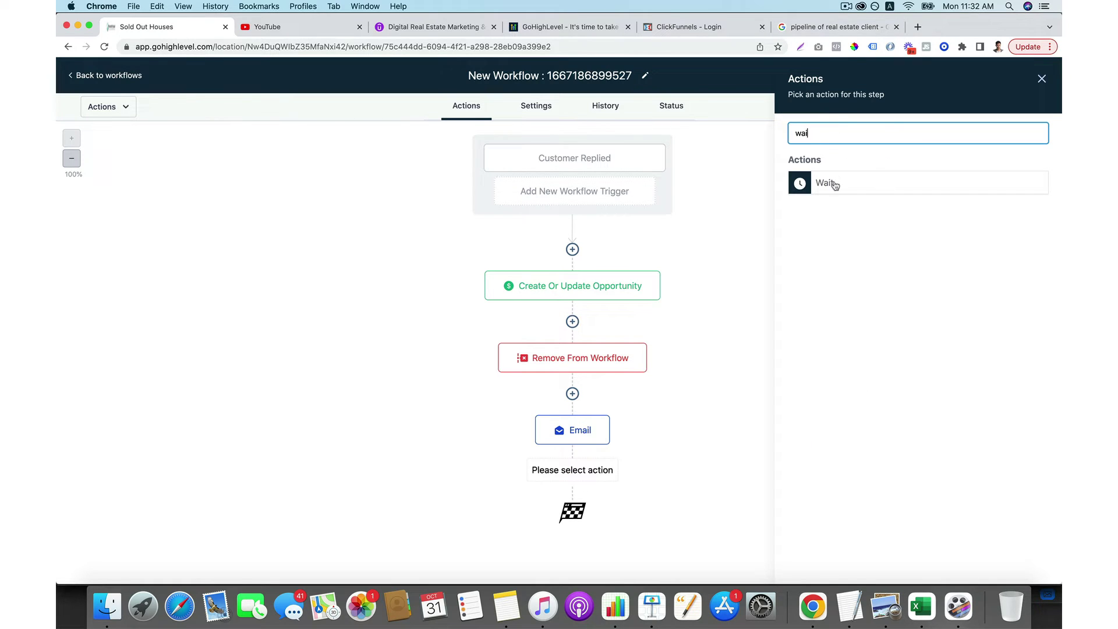
{"action": "left_click", "coordinate": [834, 182]}
{"action": "left_click", "coordinate": [633, 255]}
{"action": "left_click", "coordinate": [694, 262]}
{"action": "left_click", "coordinate": [708, 303]}
{"action": "left_click", "coordinate": [1021, 564]}
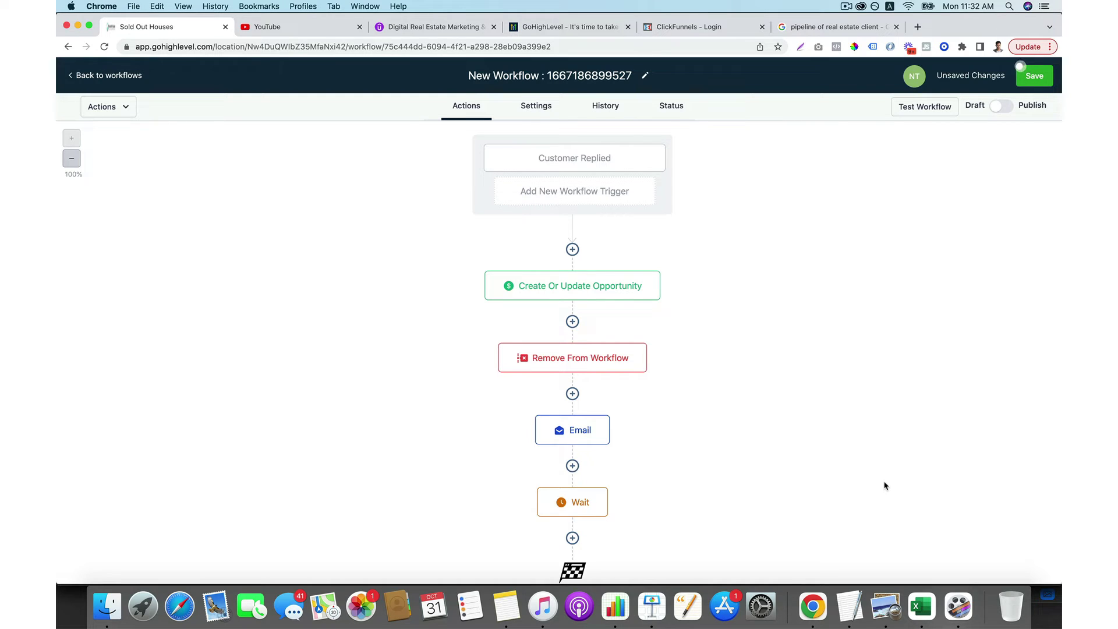
Publish the workflow, rename it 'replied', and go back to the workflows list.
{"action": "left_click", "coordinate": [1005, 107]}
{"action": "left_click", "coordinate": [587, 76]}
{"action": "key", "text": "super+a"}
{"action": "type", "text": "repied"}
{"action": "key", "text": "Return"}
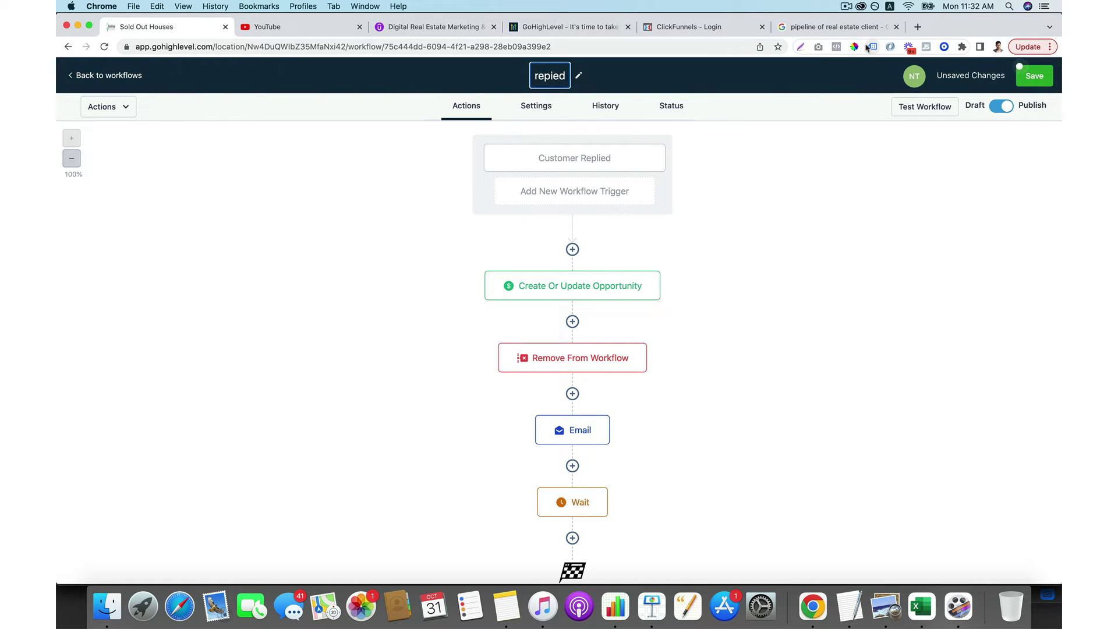
{"action": "left_click", "coordinate": [133, 80]}
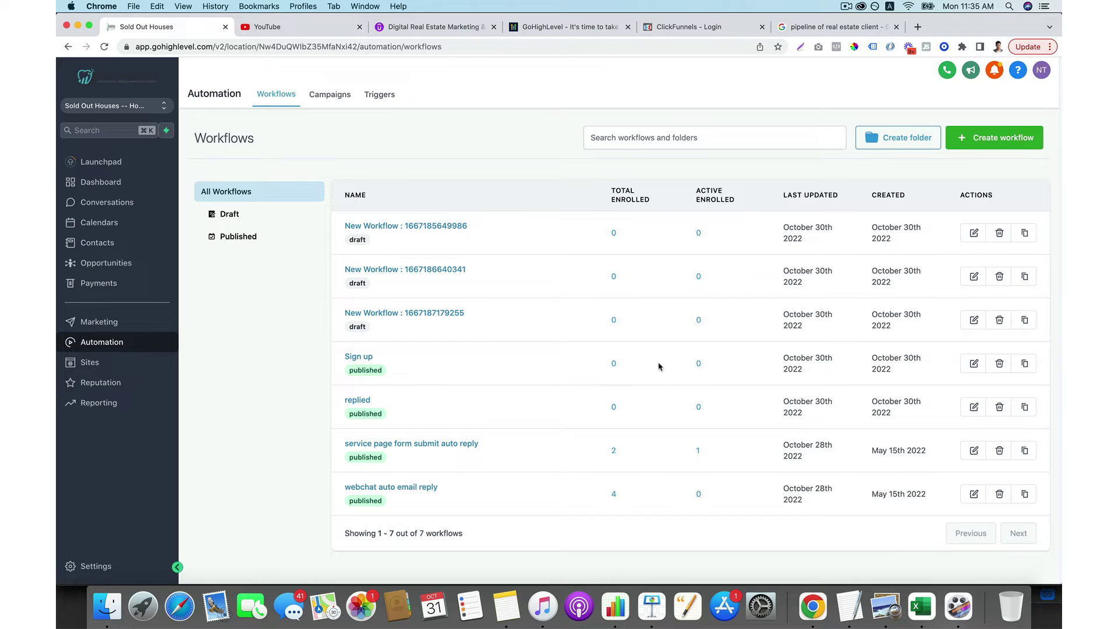
Create a new blank workflow from scratch.
{"action": "left_click", "coordinate": [1013, 135]}
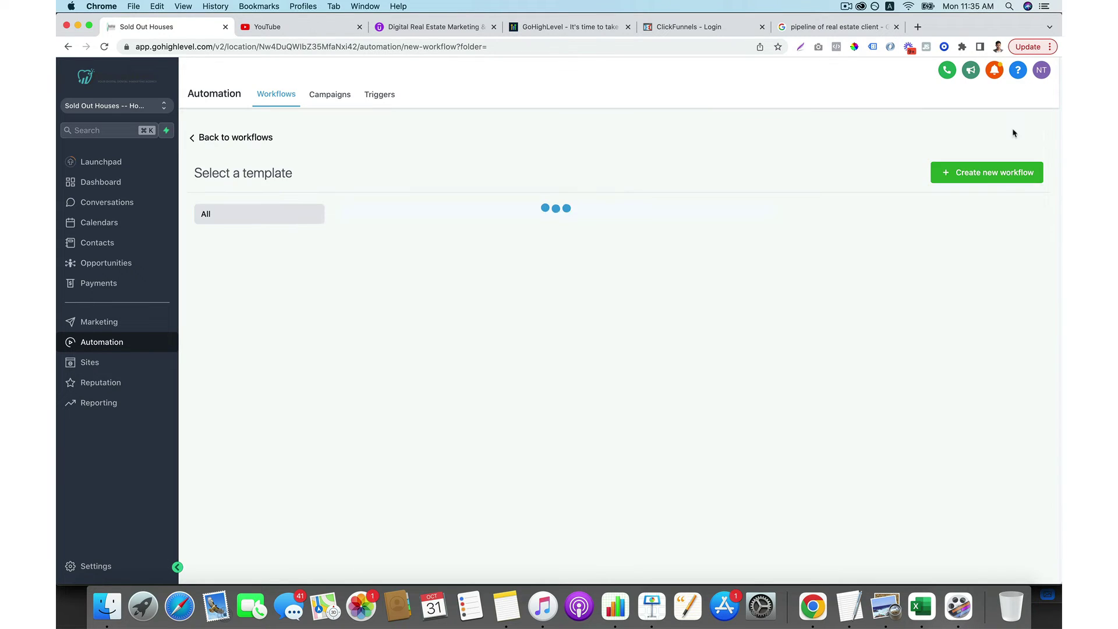
{"action": "left_click", "coordinate": [616, 341]}
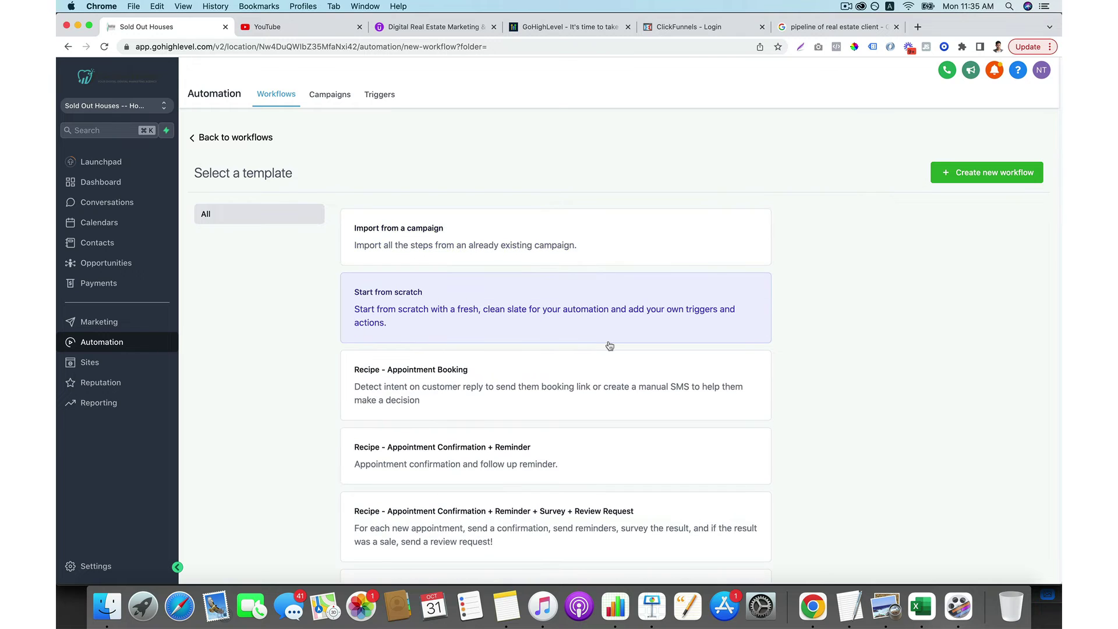
{"action": "left_click", "coordinate": [964, 175]}
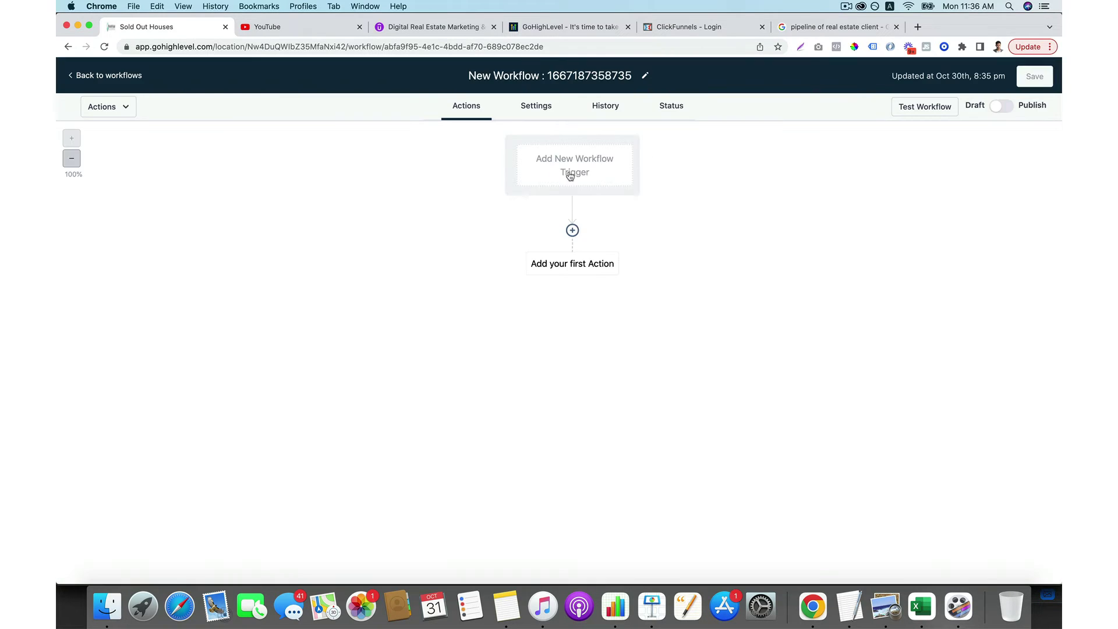
Add a Customer Booked Appointment trigger filtered to the Free Real Estate Consult calendar, and save it.
{"action": "left_click", "coordinate": [571, 172]}
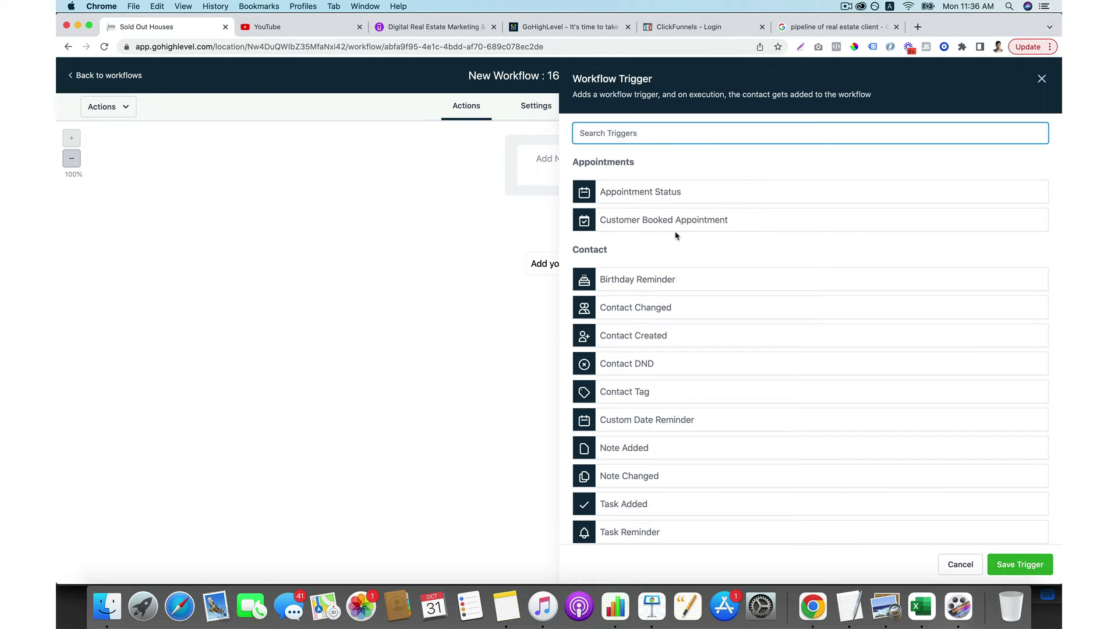
{"action": "left_click", "coordinate": [696, 225]}
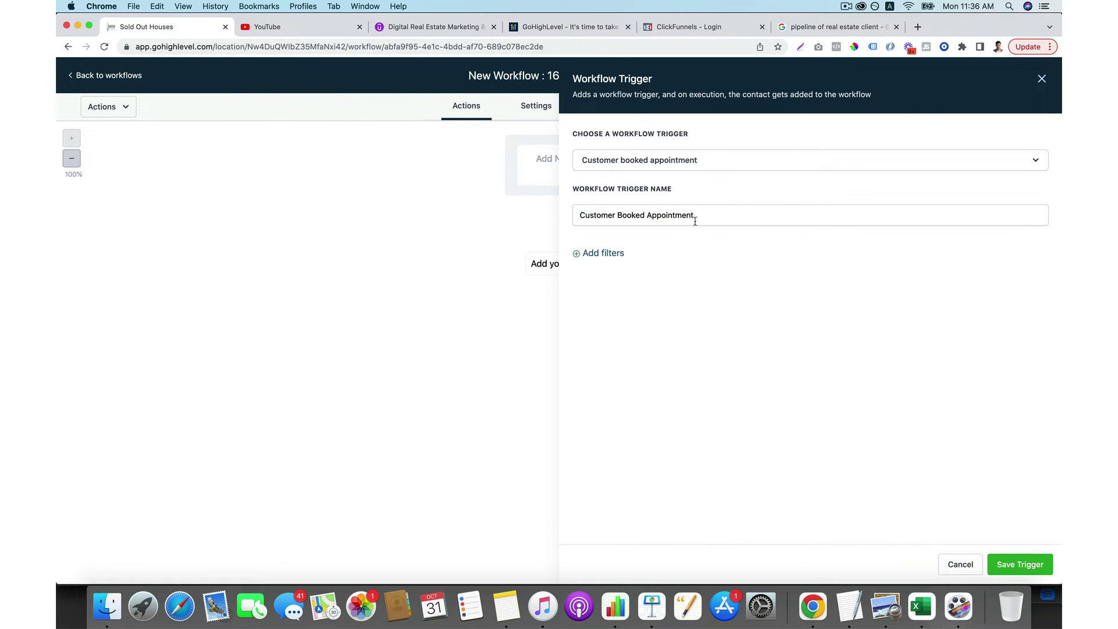
{"action": "left_click", "coordinate": [611, 254]}
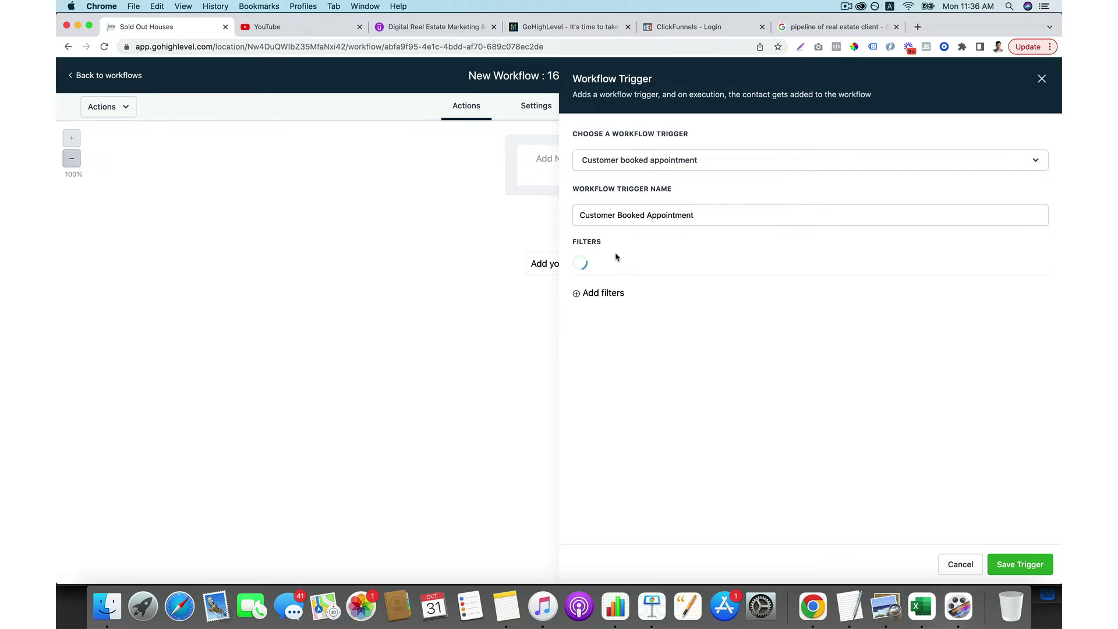
{"action": "left_click", "coordinate": [643, 267]}
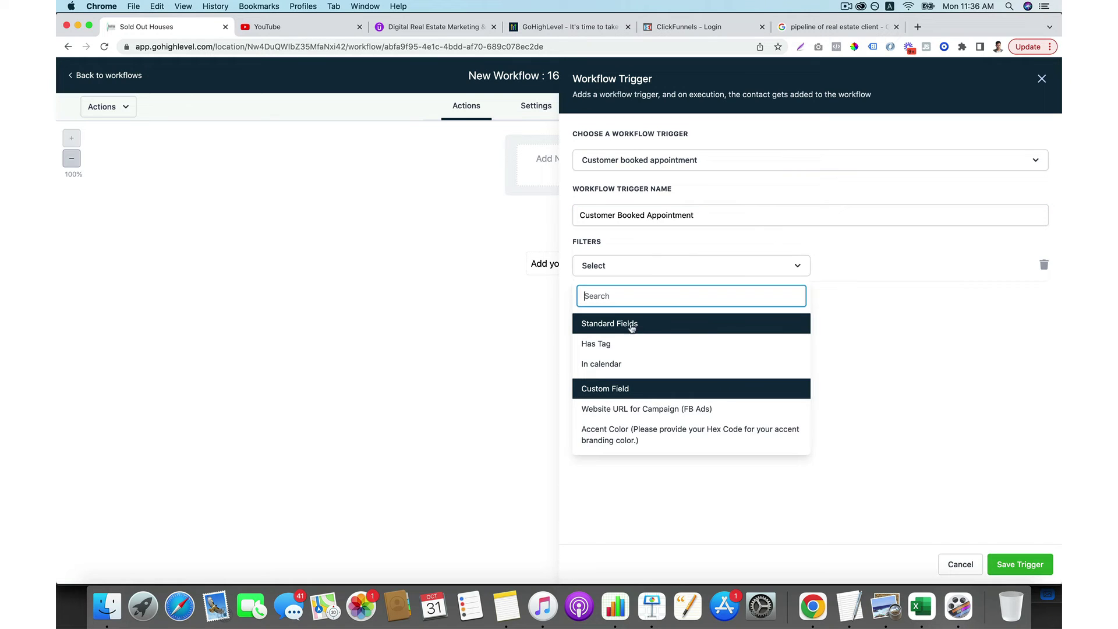
{"action": "left_click", "coordinate": [625, 362]}
{"action": "left_click", "coordinate": [939, 265]}
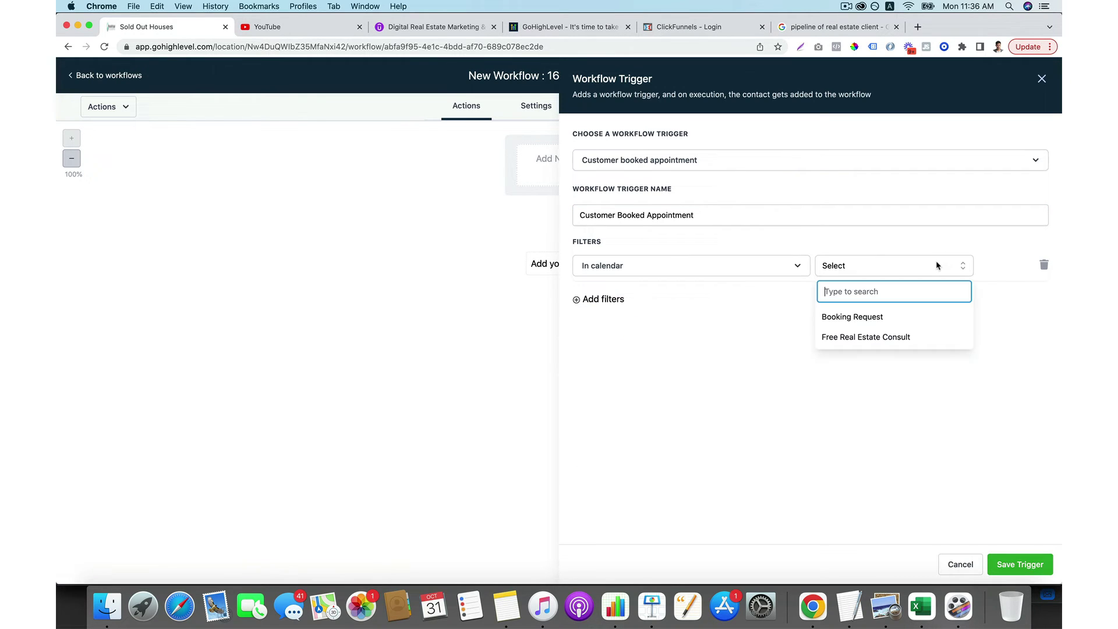
{"action": "left_click", "coordinate": [907, 317]}
{"action": "left_click", "coordinate": [877, 271]}
{"action": "left_click", "coordinate": [873, 336]}
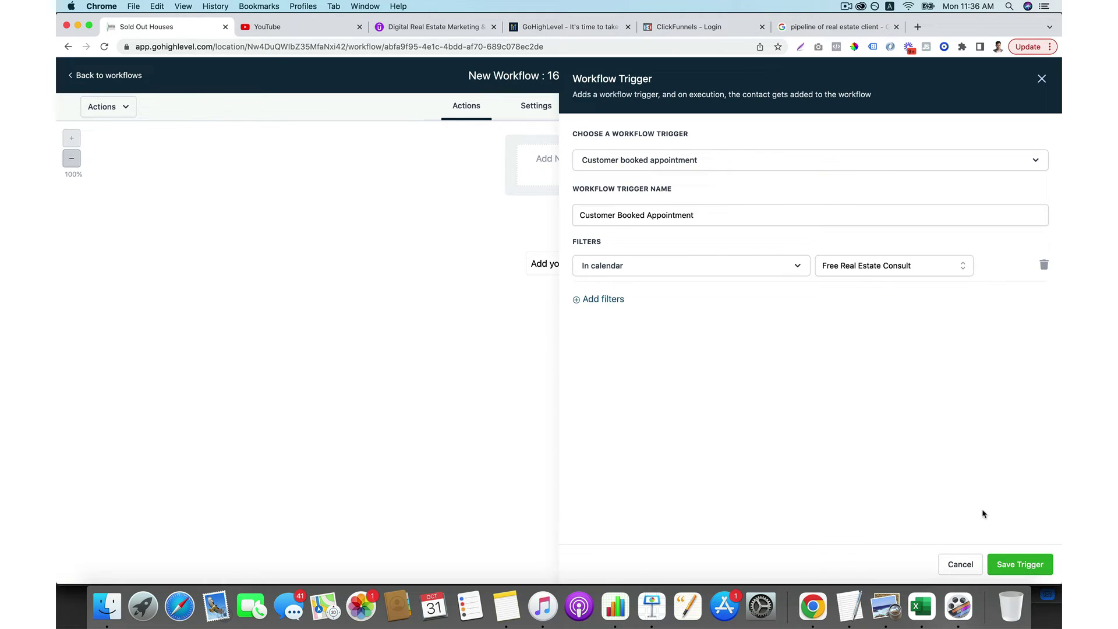
{"action": "left_click", "coordinate": [1013, 565]}
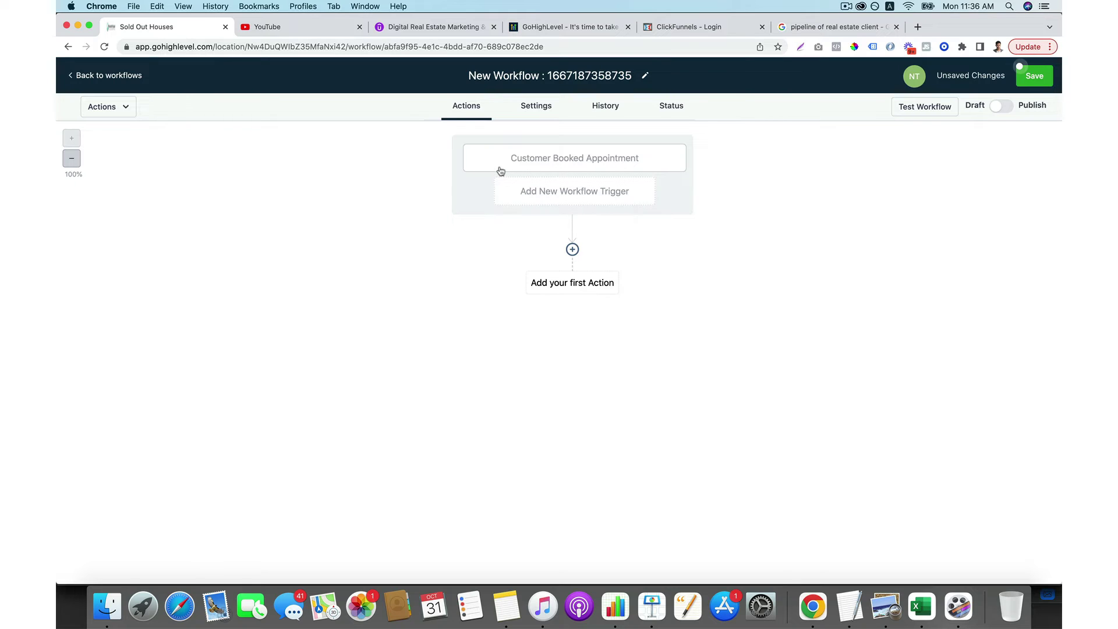
Add a Remove From Workflow action that removes the contact from the replied workflow.
{"action": "left_click", "coordinate": [572, 248]}
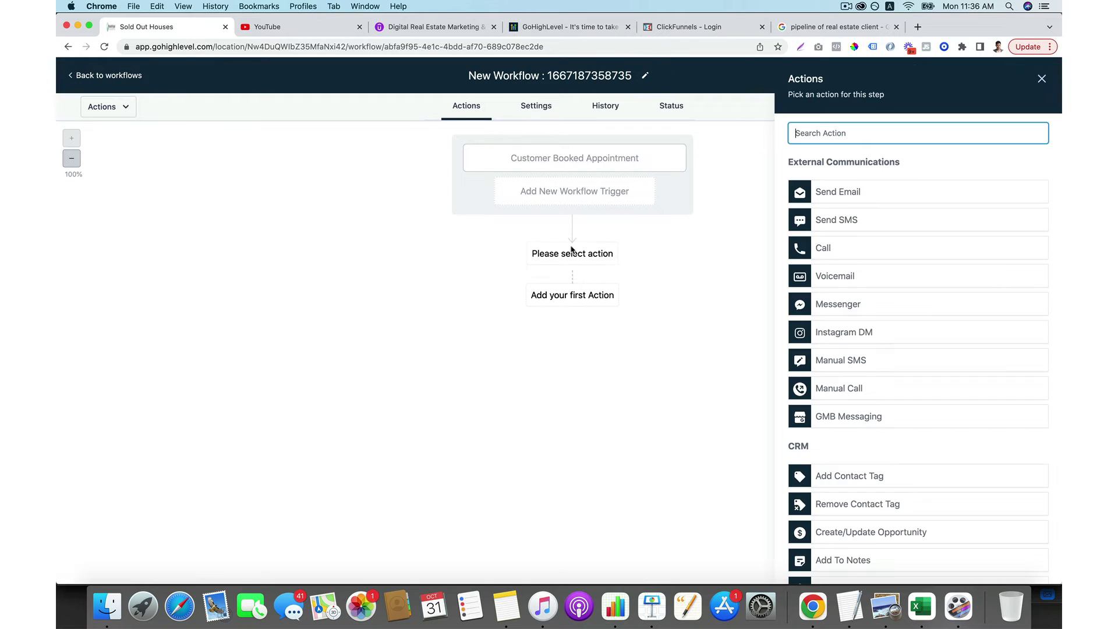
{"action": "type", "text": "removed"}
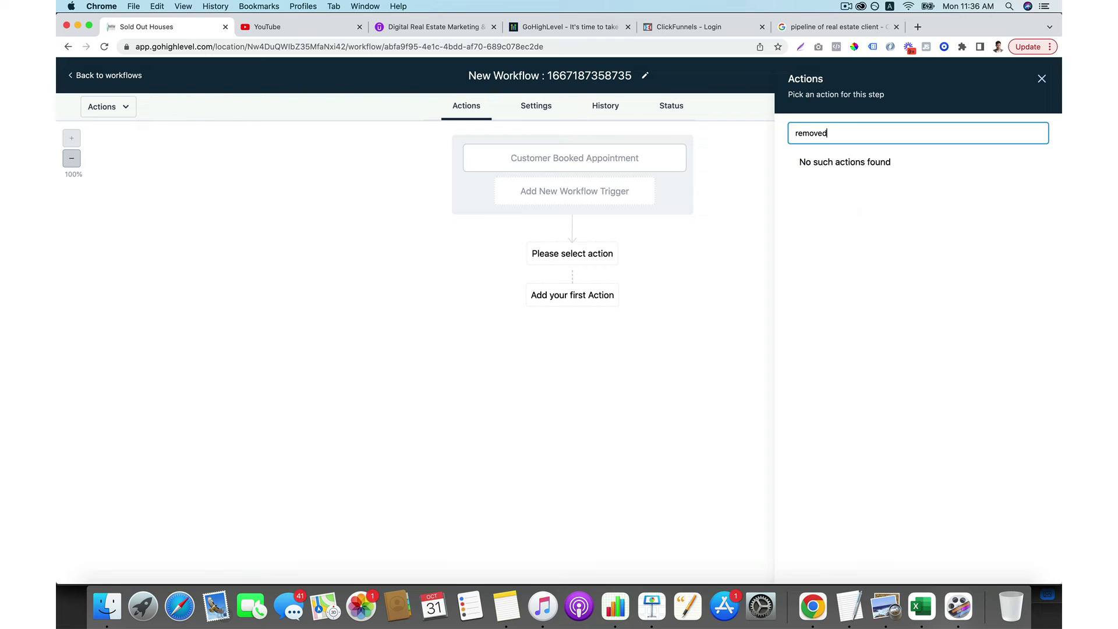
{"action": "key", "text": "BackSpace"}
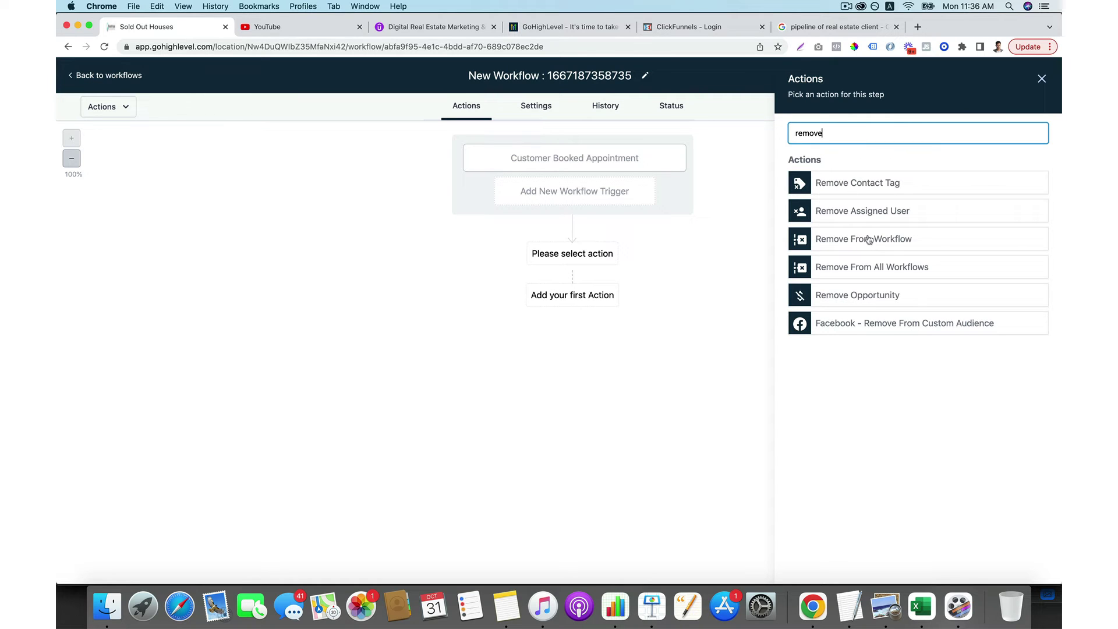
{"action": "left_click", "coordinate": [870, 240]}
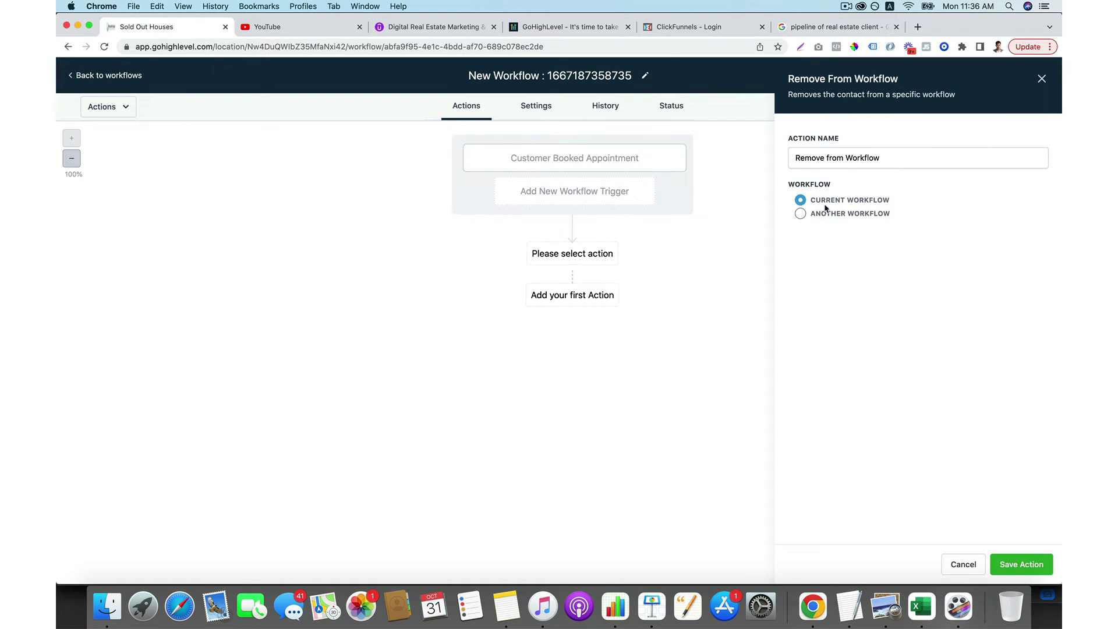
{"action": "left_click", "coordinate": [808, 213]}
{"action": "left_click", "coordinate": [871, 240]}
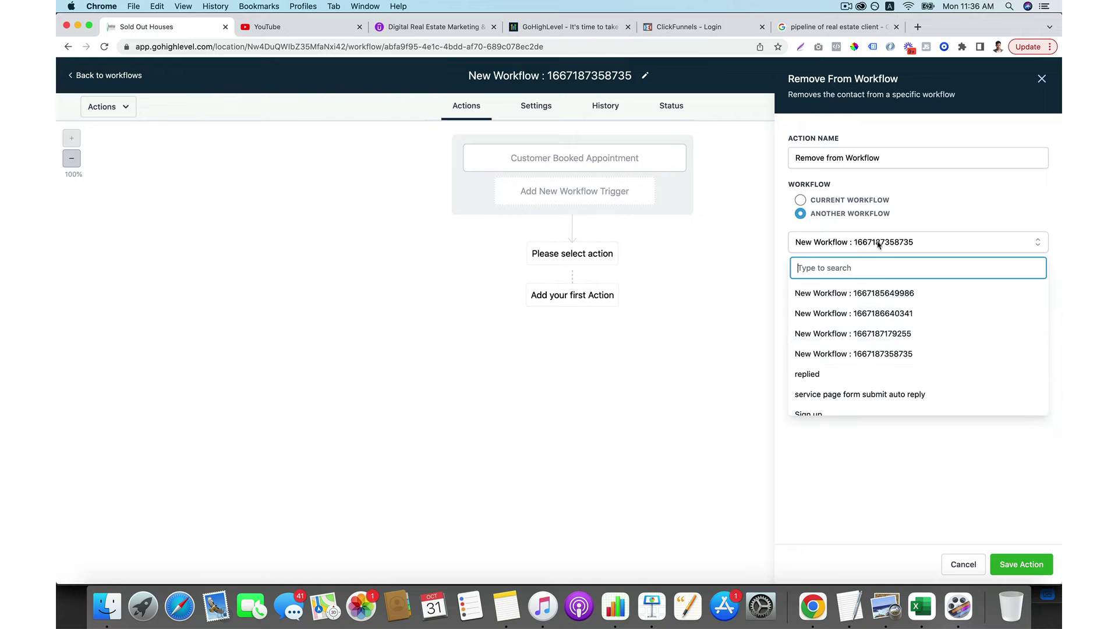
{"action": "left_click", "coordinate": [829, 372]}
{"action": "left_click", "coordinate": [1006, 562]}
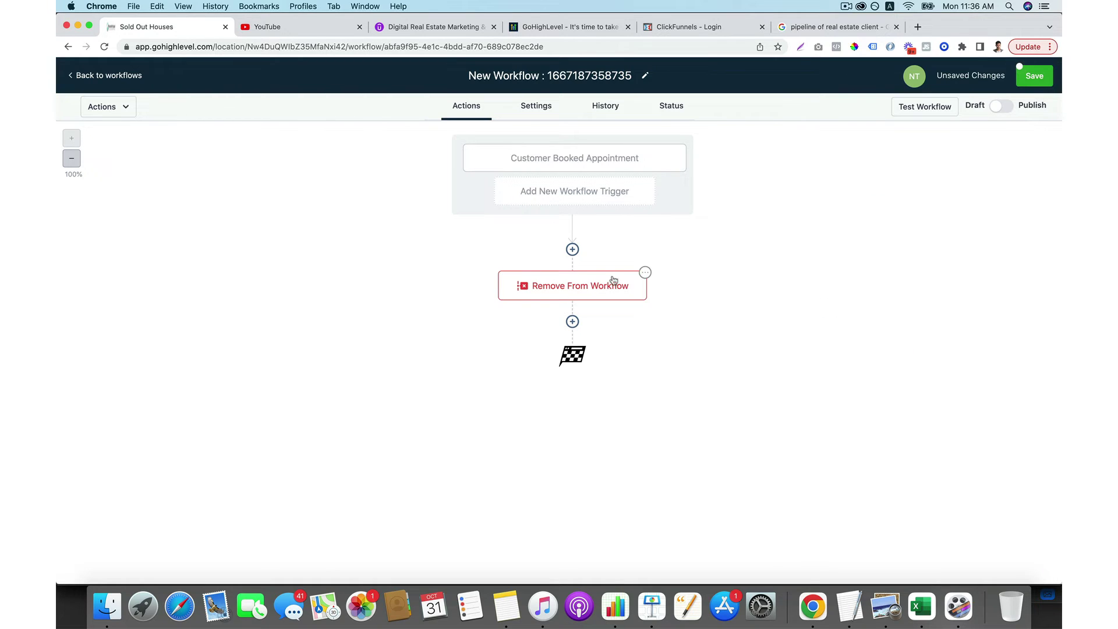
Insert a Create Or Update Opportunity step above it: buyer leads from website pipeline, book an appointment stage.
{"action": "left_click", "coordinate": [572, 251]}
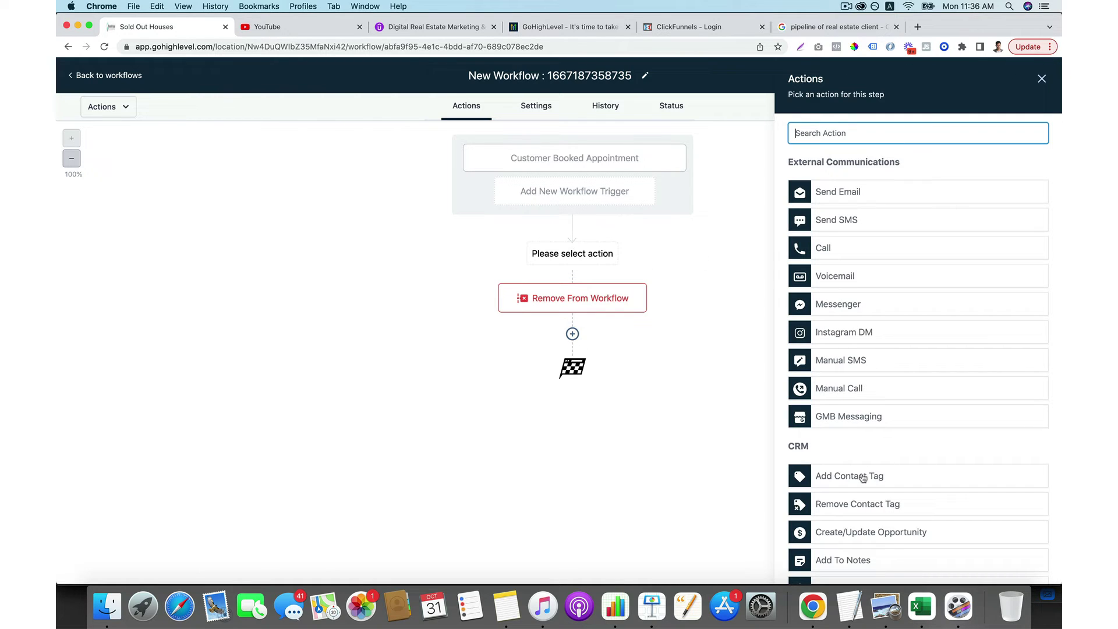
{"action": "left_click", "coordinate": [878, 533]}
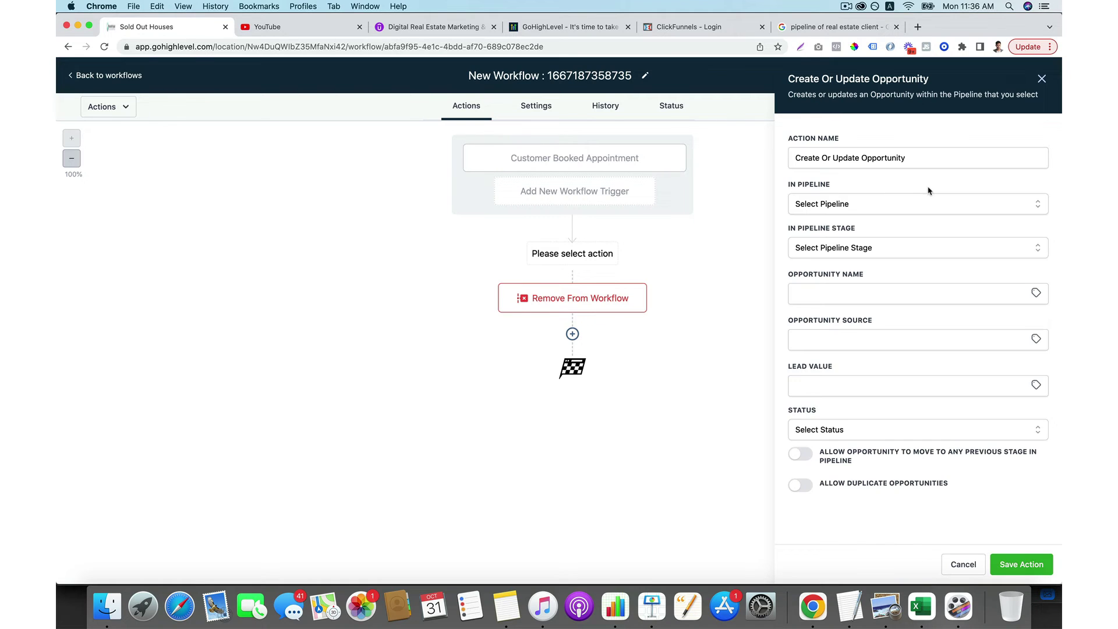
{"action": "left_click", "coordinate": [891, 201]}
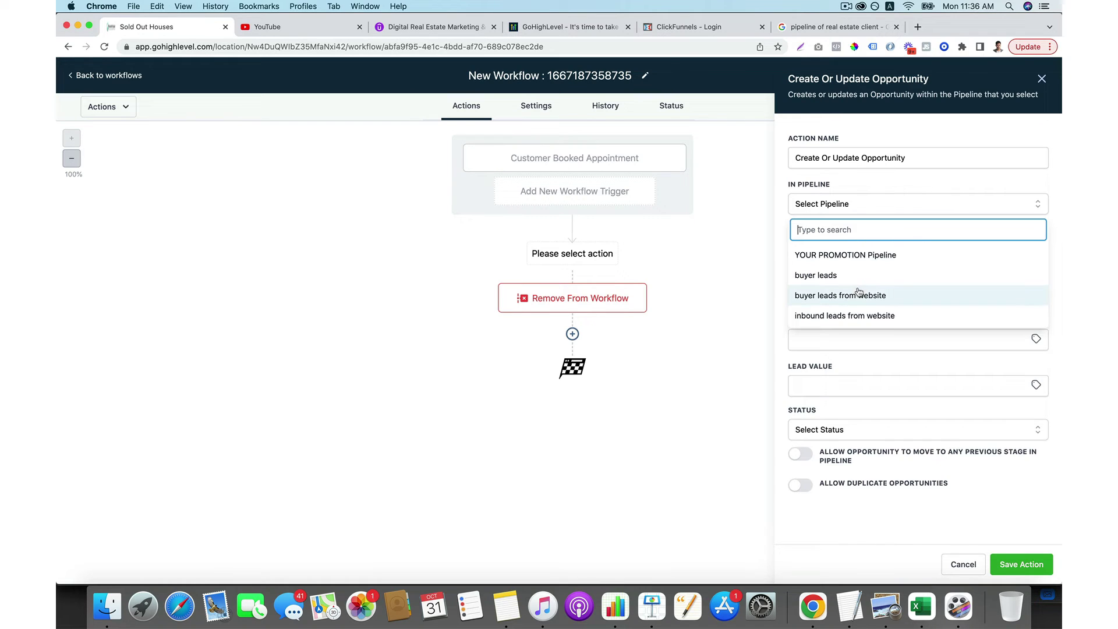
{"action": "left_click", "coordinate": [809, 291]}
{"action": "left_click", "coordinate": [890, 256]}
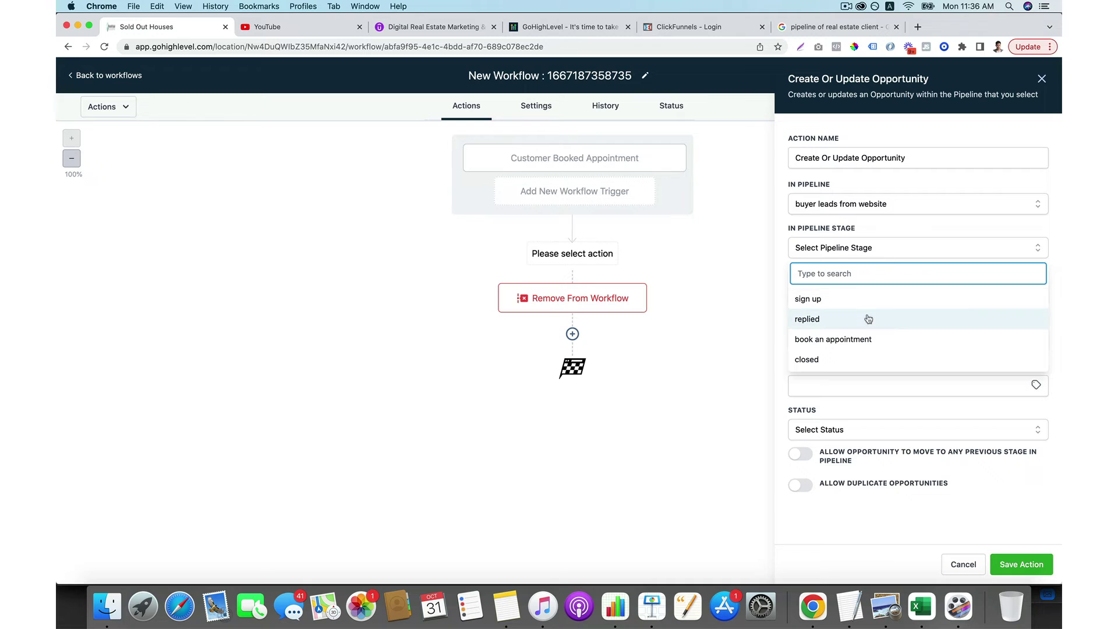
{"action": "left_click", "coordinate": [857, 339]}
{"action": "left_click", "coordinate": [1021, 564]}
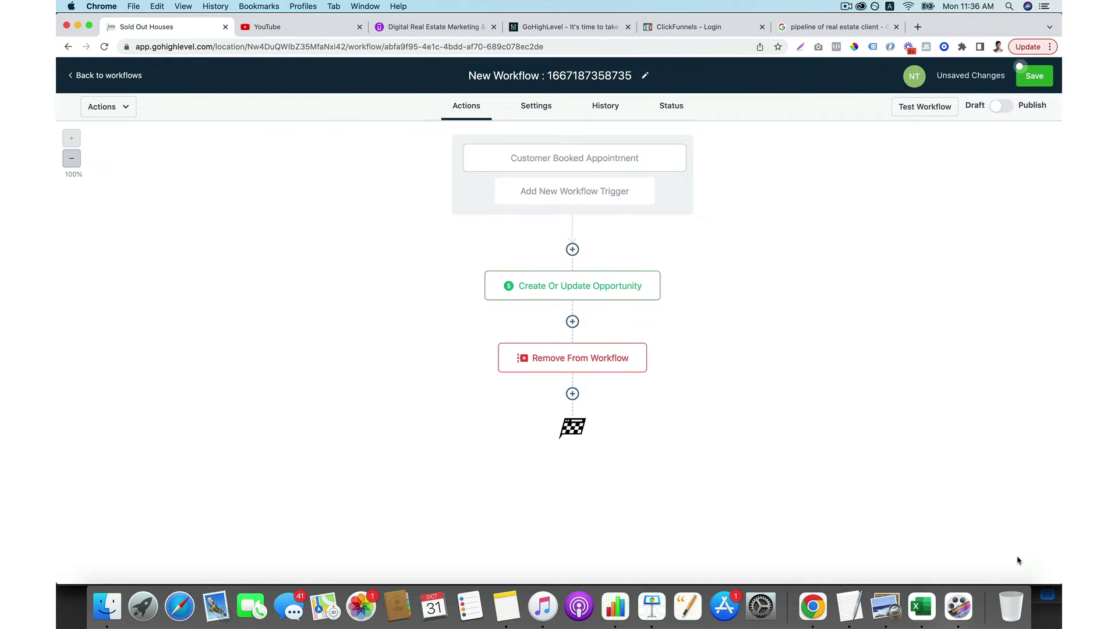
Browse the action list for a step after Remove From Workflow, then close it without adding anything.
{"action": "left_click", "coordinate": [573, 394]}
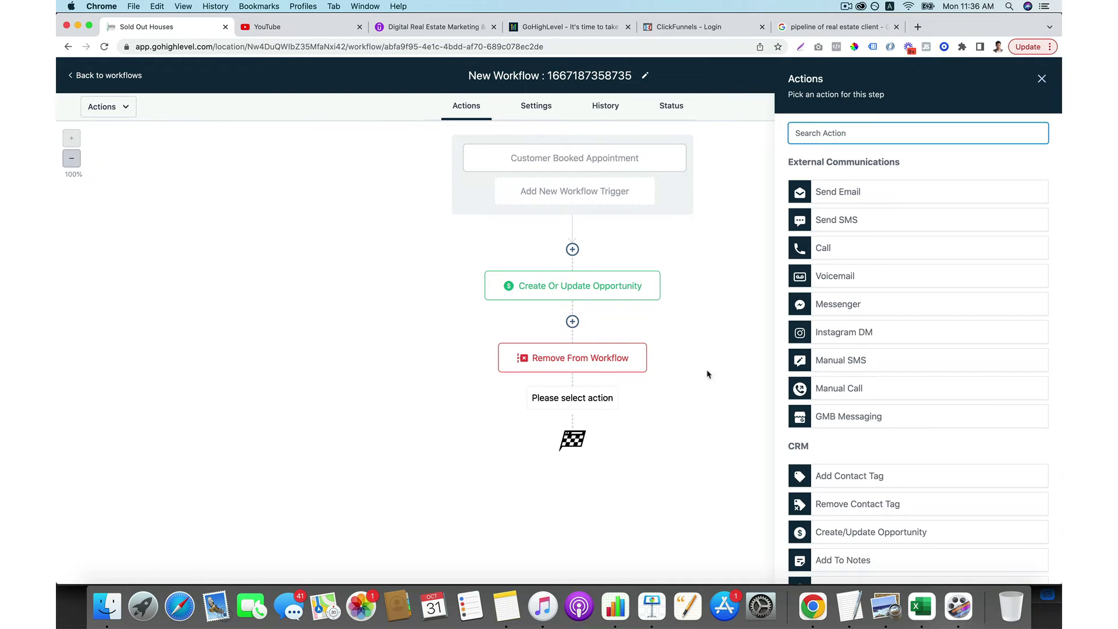
{"action": "scroll", "coordinate": [802, 393], "scroll_direction": "down", "scroll_amount": 3}
{"action": "scroll", "coordinate": [802, 393], "scroll_direction": "down", "scroll_amount": 10}
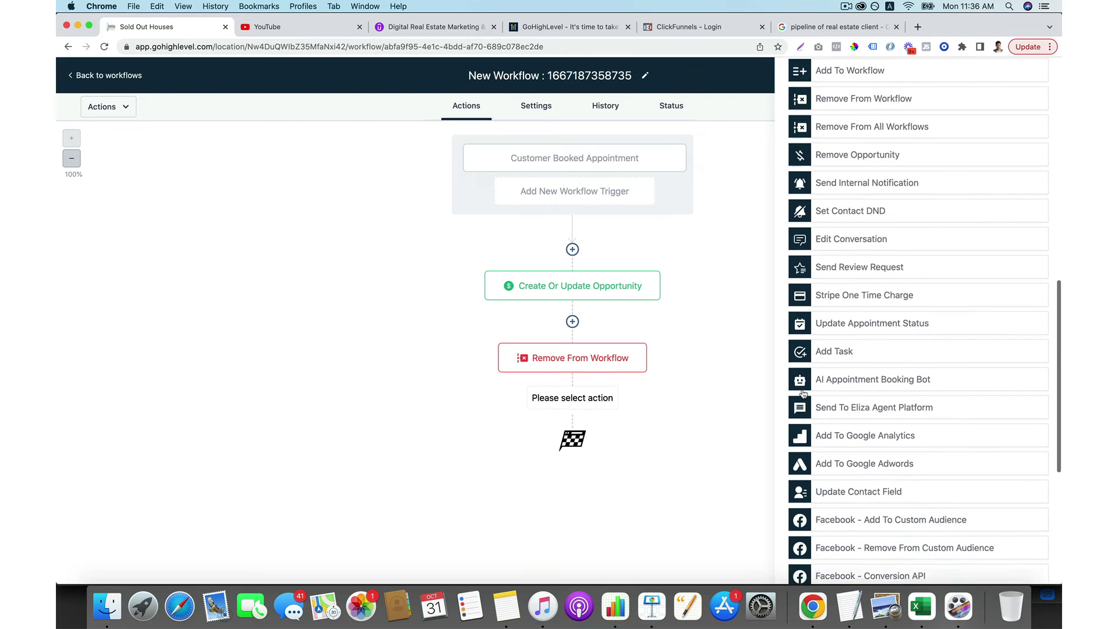
{"action": "scroll", "coordinate": [803, 393], "scroll_direction": "down", "scroll_amount": 4}
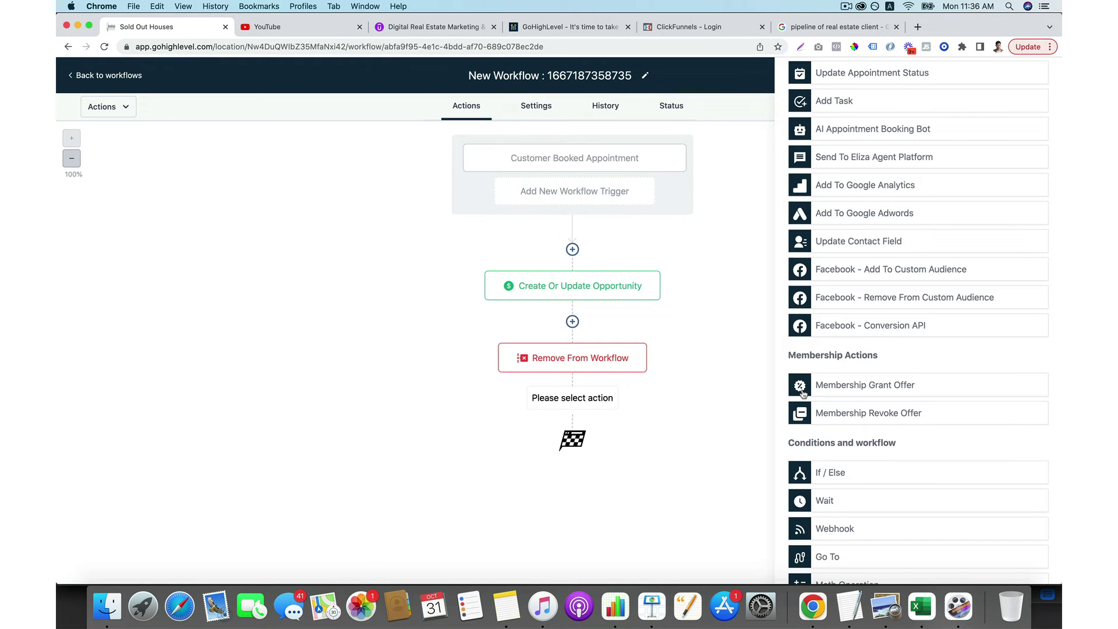
{"action": "scroll", "coordinate": [802, 394], "scroll_direction": "down", "scroll_amount": 2}
{"action": "scroll", "coordinate": [826, 431], "scroll_direction": "up", "scroll_amount": 20}
{"action": "left_click", "coordinate": [703, 390]}
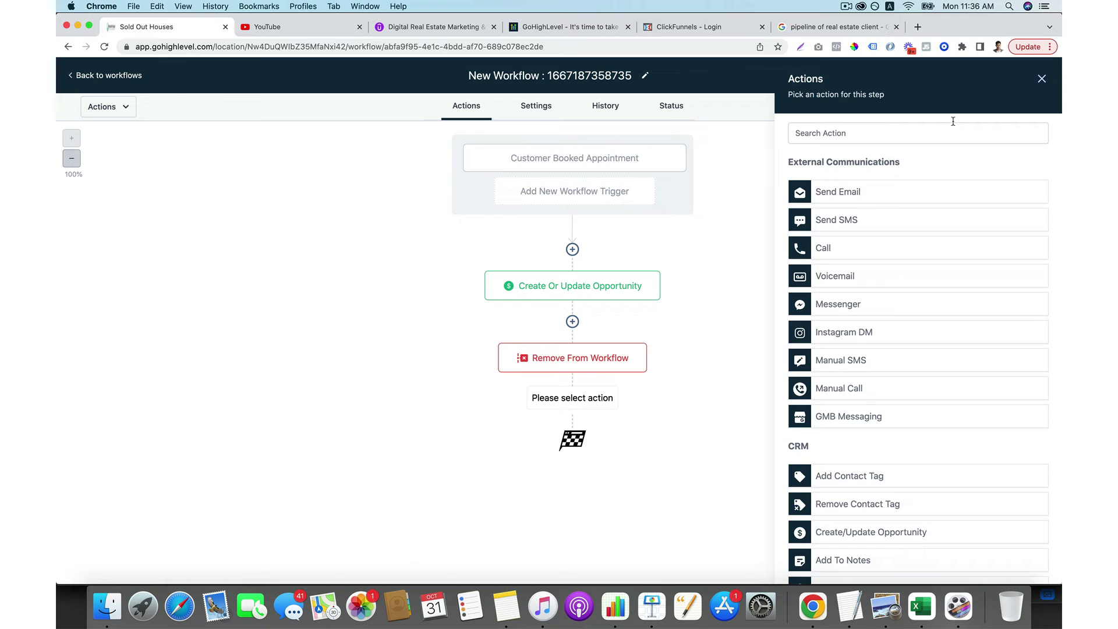
{"action": "left_click", "coordinate": [1042, 82]}
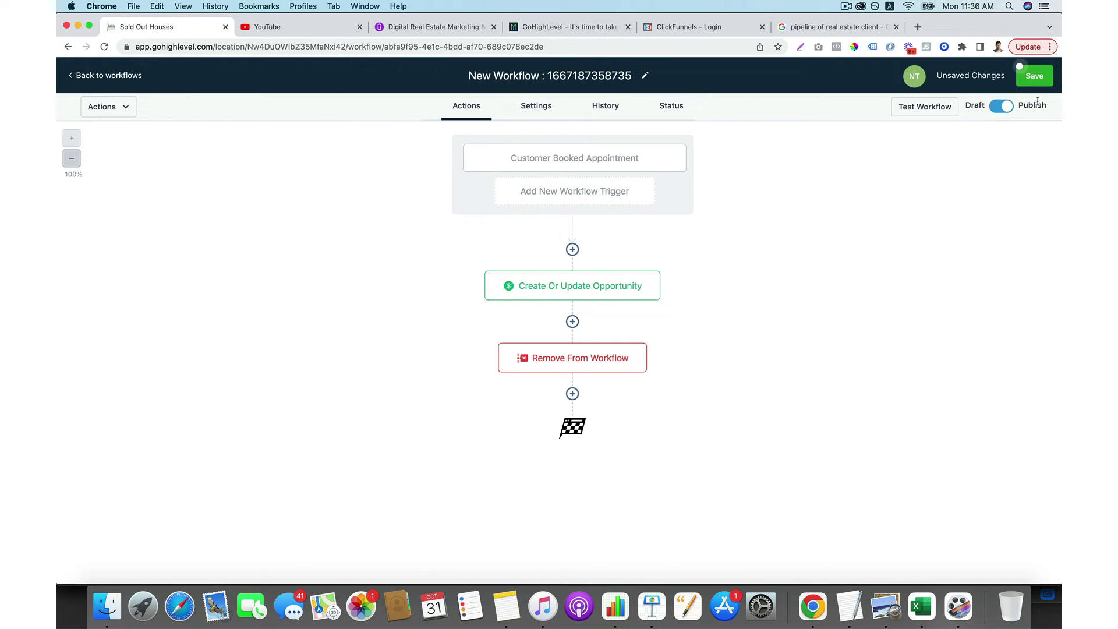
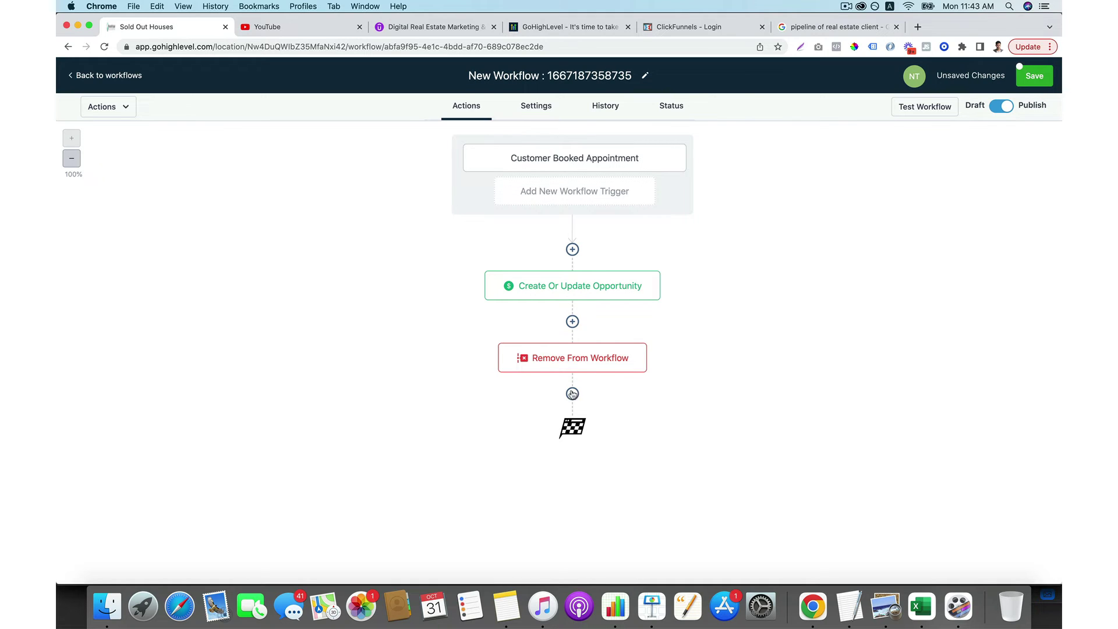
Add a Send Email step after Remove From Workflow with the sender name and suggested sender email.
{"action": "left_click", "coordinate": [573, 395]}
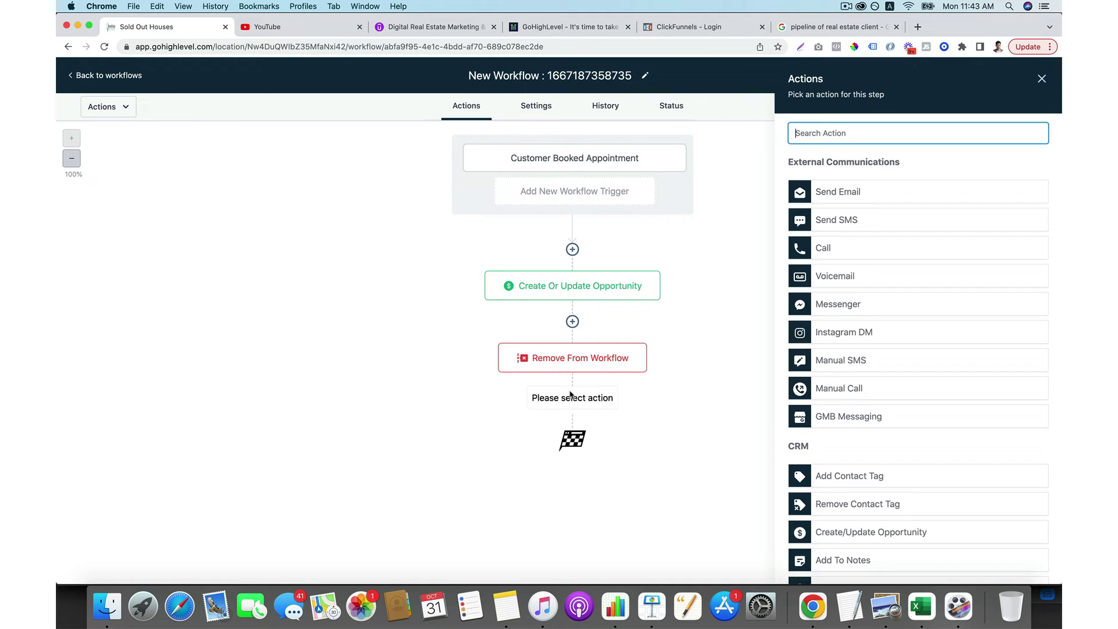
{"action": "left_click", "coordinate": [863, 191]}
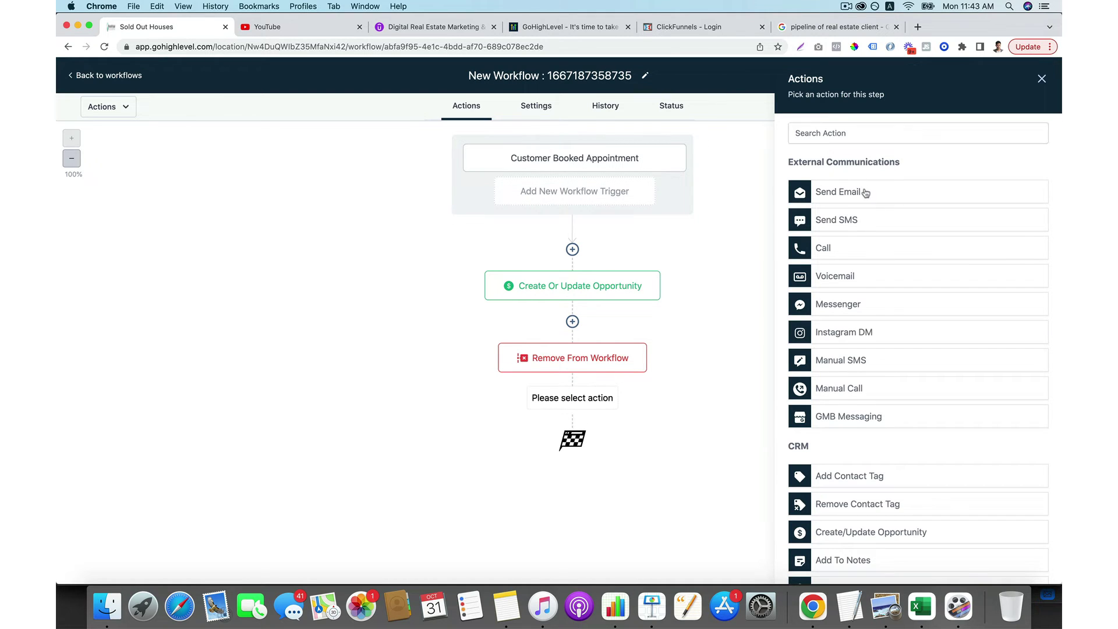
{"action": "scroll", "coordinate": [894, 273], "scroll_direction": "down", "scroll_amount": 1}
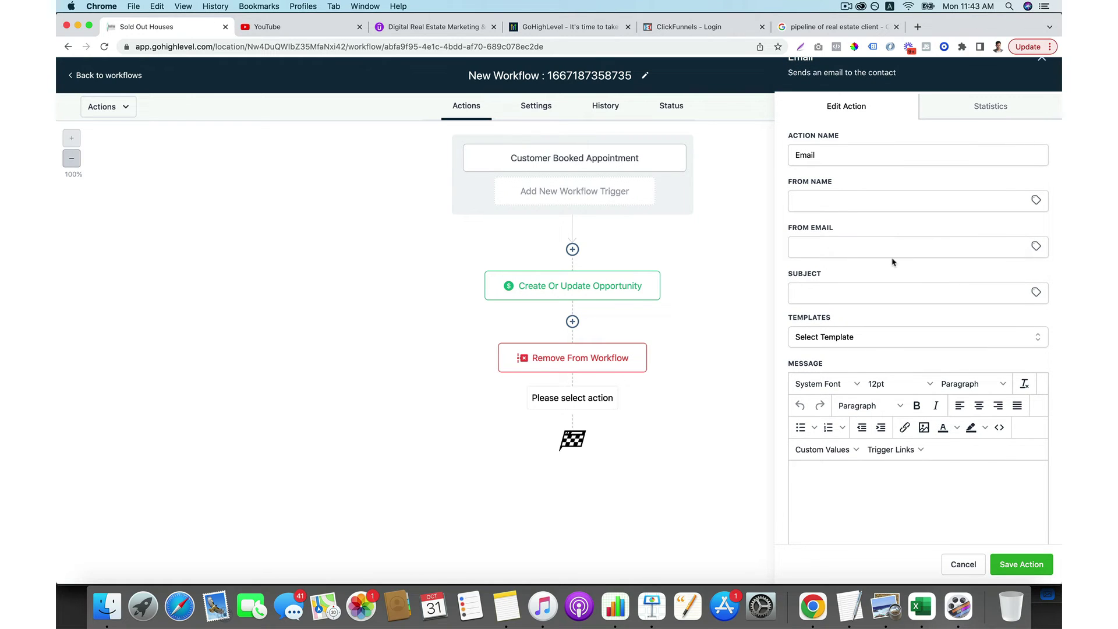
{"action": "left_click", "coordinate": [824, 200]}
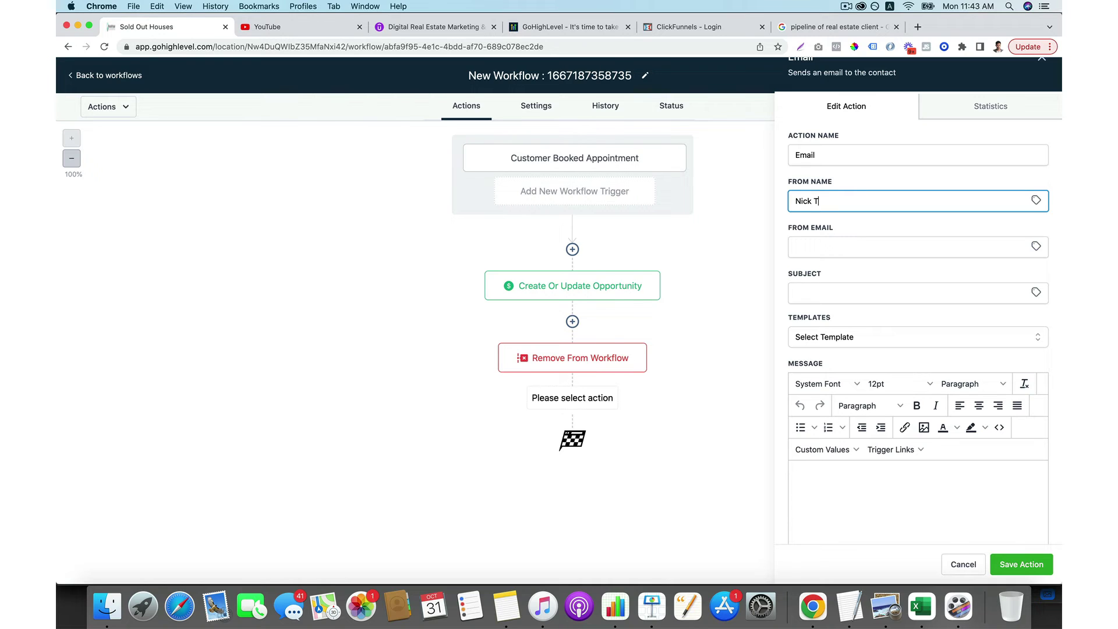
{"action": "left_click", "coordinate": [874, 247]}
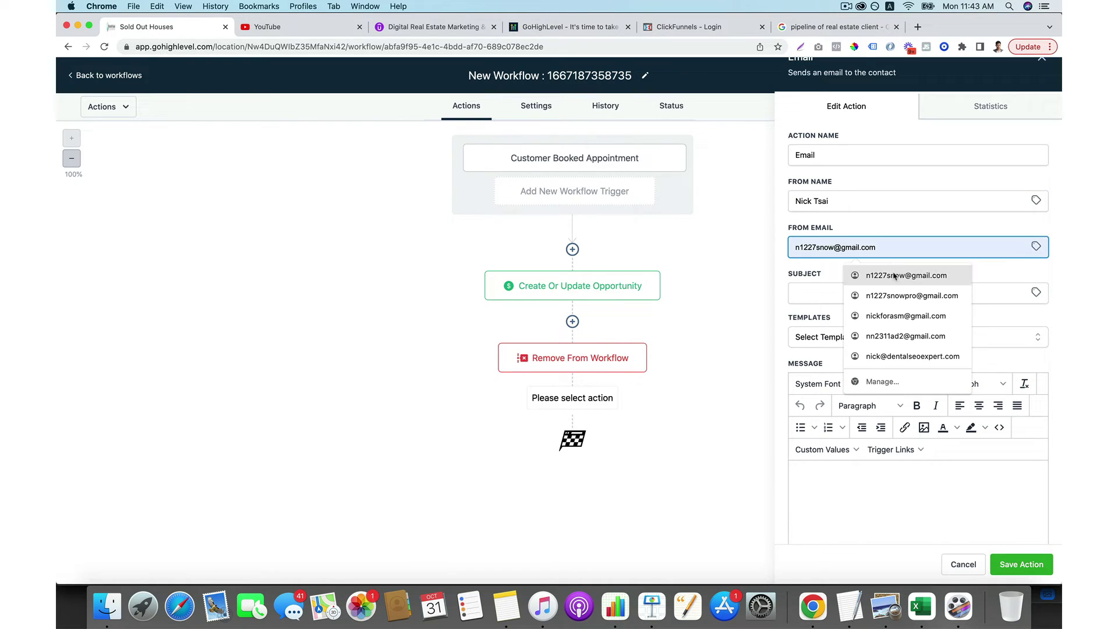
{"action": "left_click", "coordinate": [897, 275]}
Enter the email subject 'Reminder' and start the message body.
{"action": "left_click", "coordinate": [856, 291]}
{"action": "type", "text": "Reminder"}
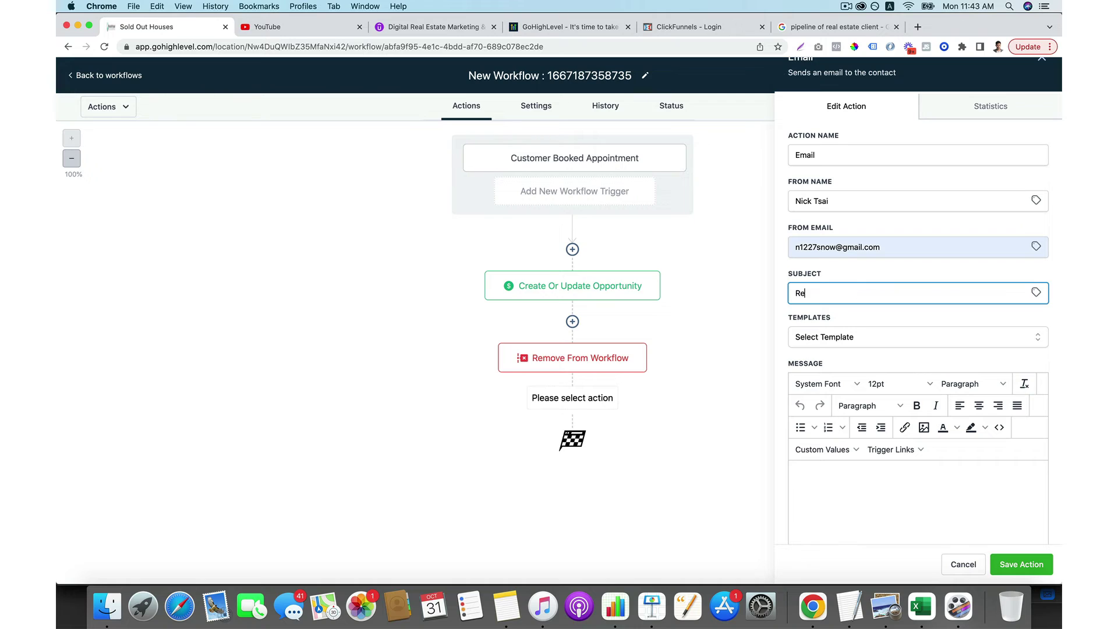
{"action": "left_click", "coordinate": [875, 506]}
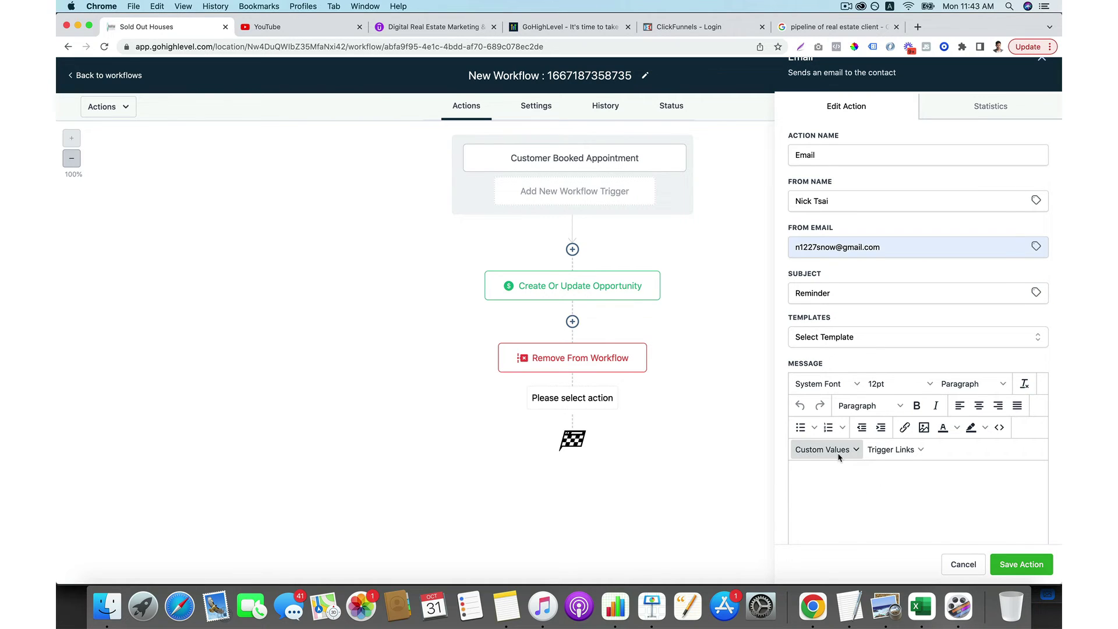
{"action": "left_click", "coordinate": [851, 452]}
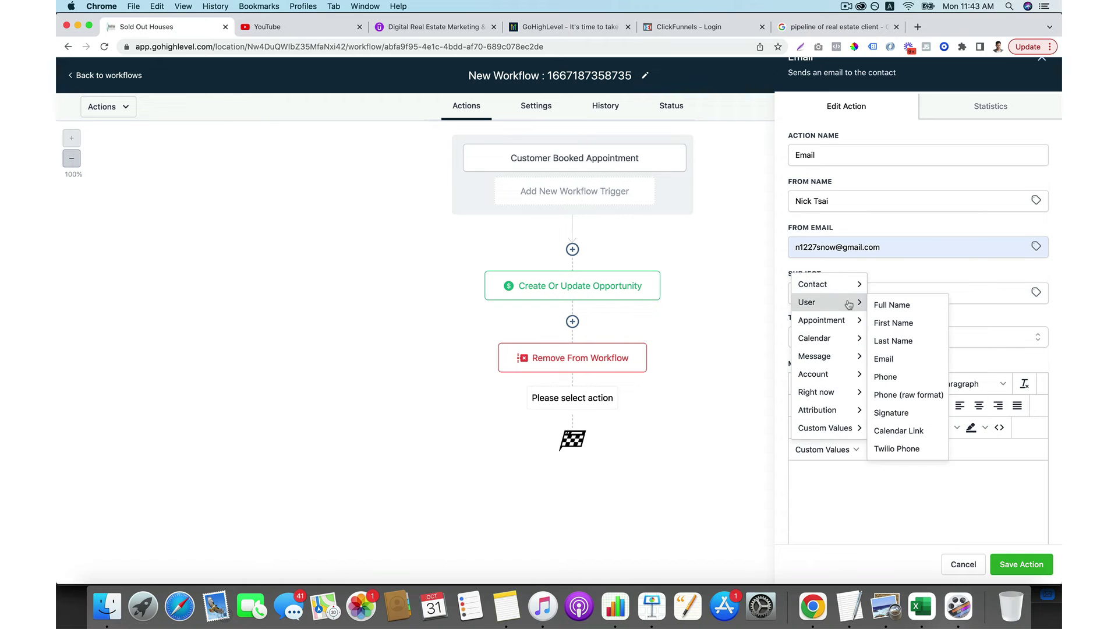
Open the message with the contact's name, thanks for booking, and the appointment start date time.
{"action": "mouse_move", "coordinate": [850, 286]}
{"action": "left_click", "coordinate": [884, 287]}
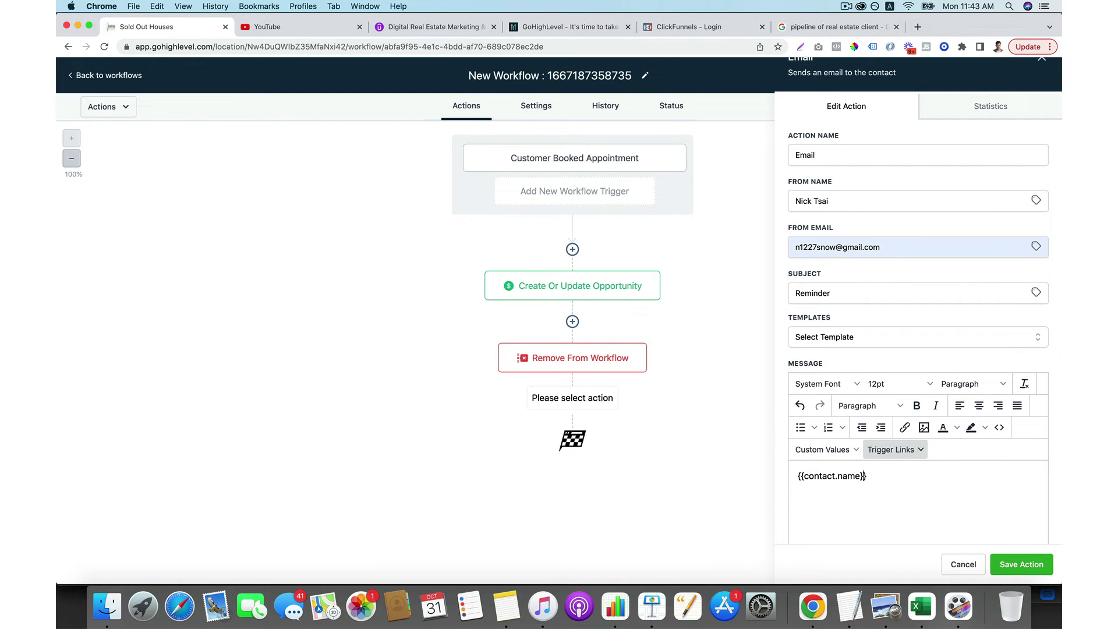
{"action": "type", "text": "Hi {{contact.name}} "}
{"action": "type", "text": "Thanks for"}
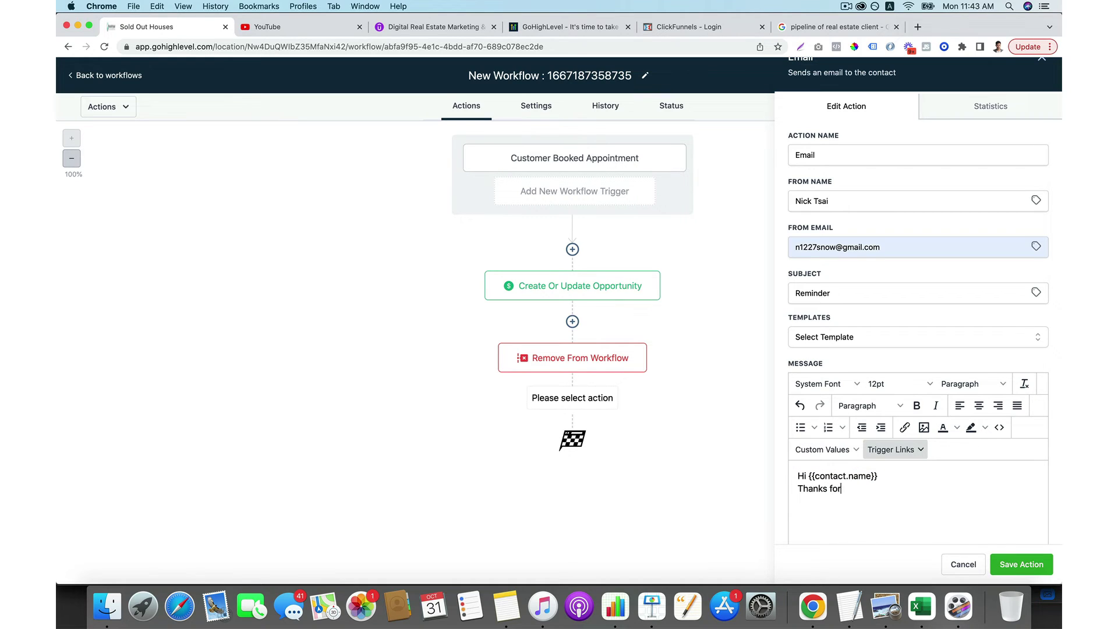
{"action": "type", "text": " book an appointment with me at"}
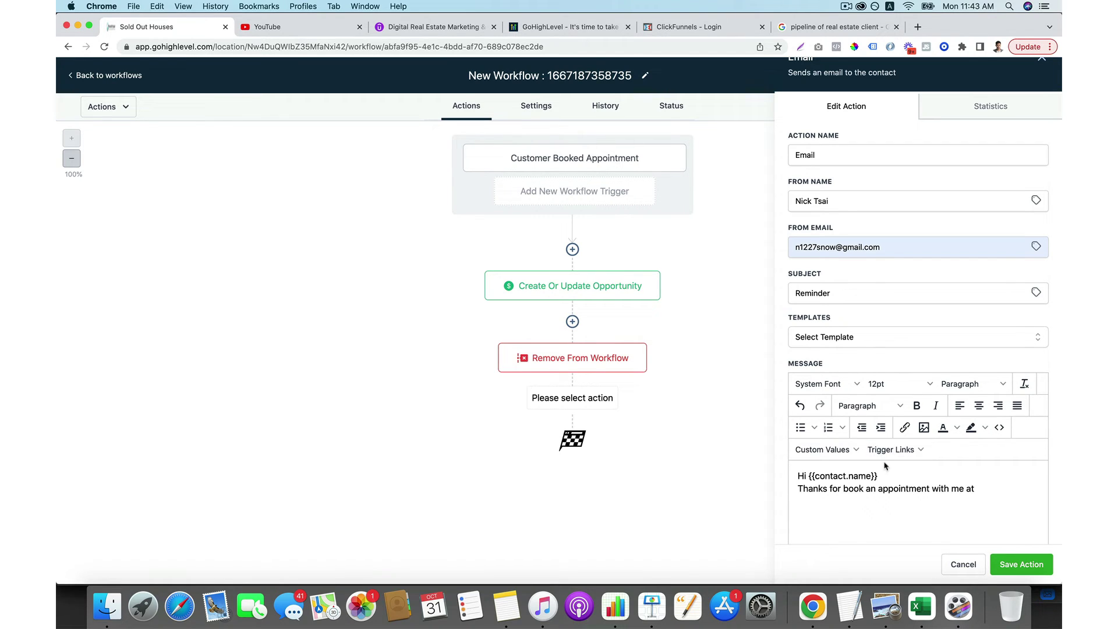
{"action": "left_click", "coordinate": [850, 452]}
{"action": "mouse_move", "coordinate": [851, 339]}
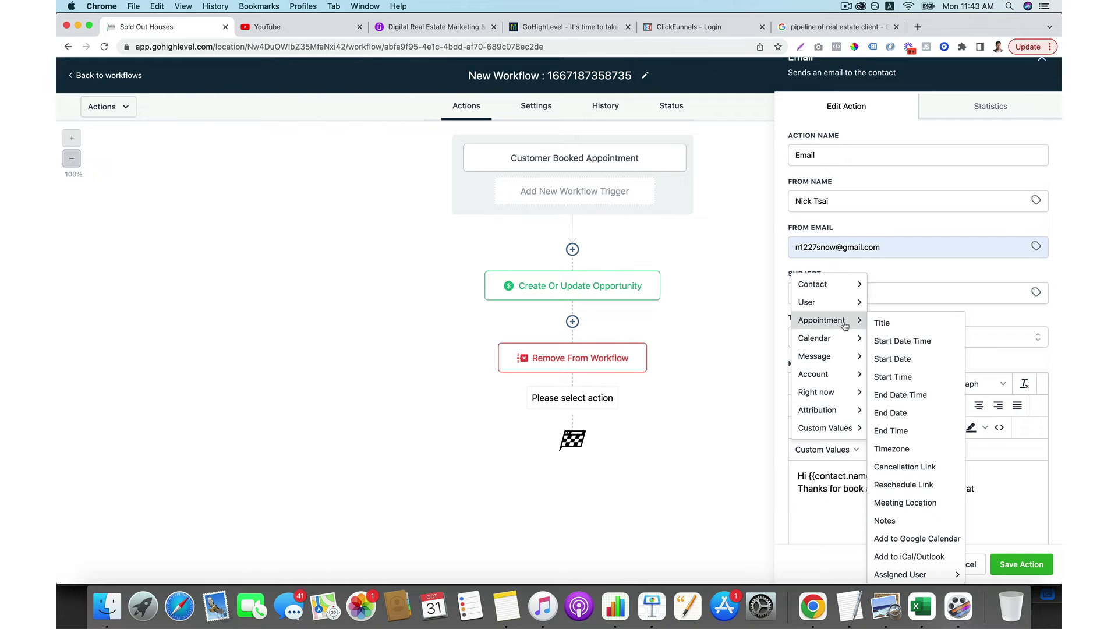
{"action": "left_click", "coordinate": [903, 341]}
{"action": "type", "text": "A"}
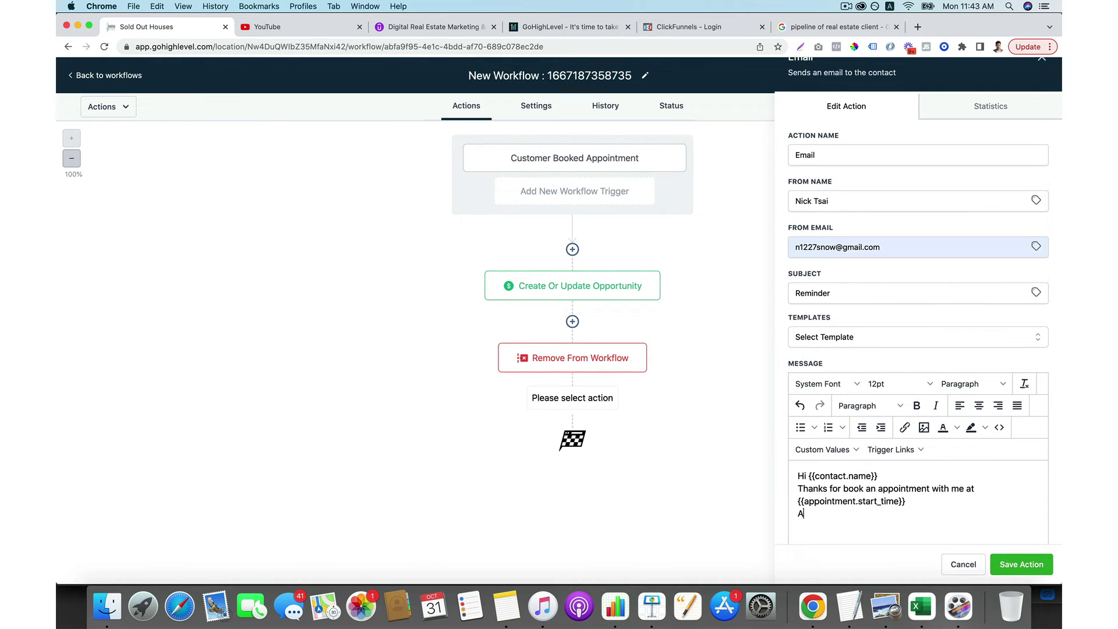
{"action": "type", "text": "t"}
Insert the meeting location and add lines about rescheduling a meeting.
{"action": "left_click", "coordinate": [822, 450]}
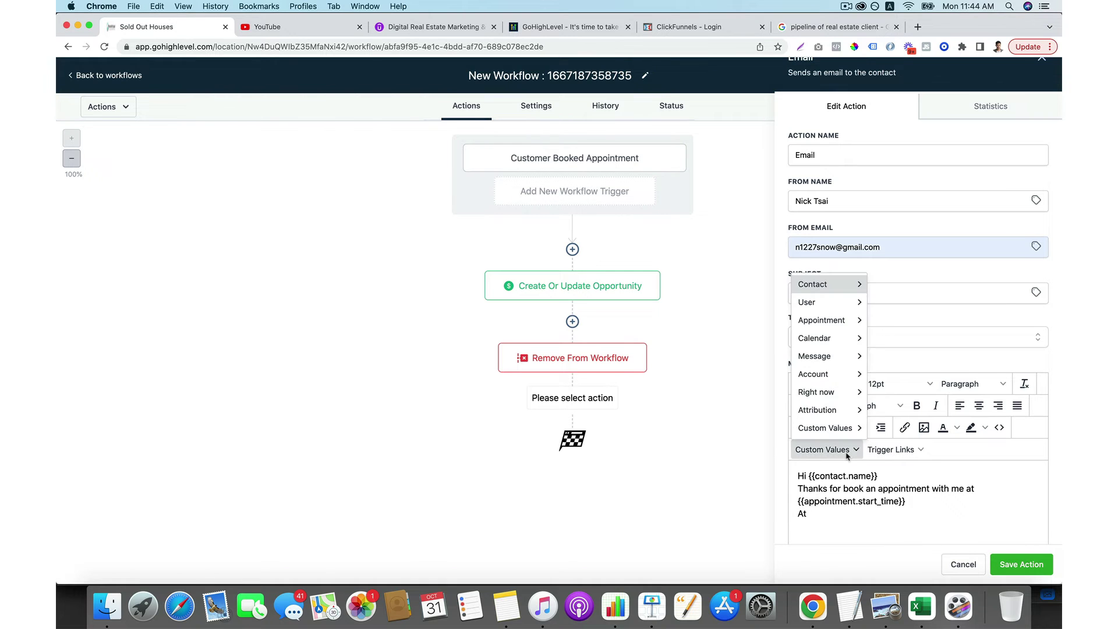
{"action": "mouse_move", "coordinate": [829, 307]}
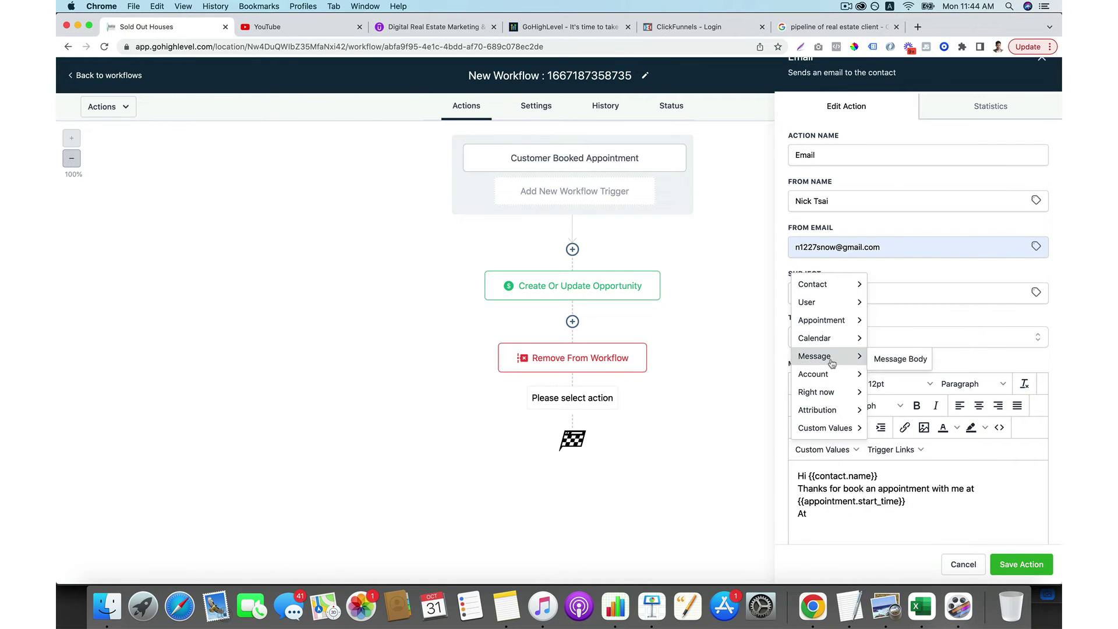
{"action": "mouse_move", "coordinate": [834, 377]}
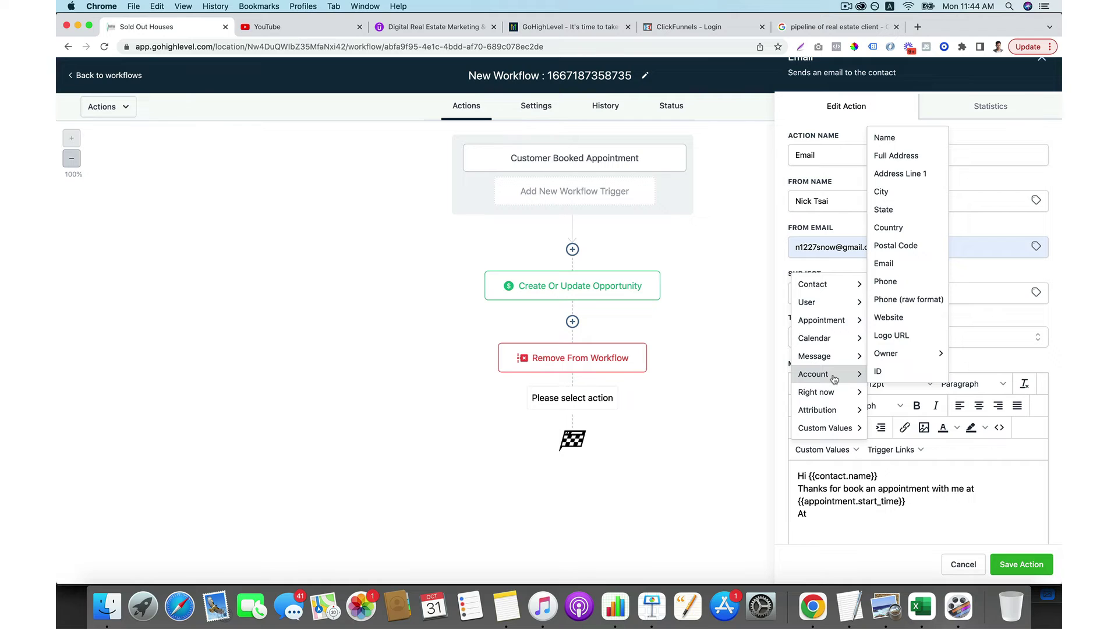
{"action": "mouse_move", "coordinate": [831, 327]}
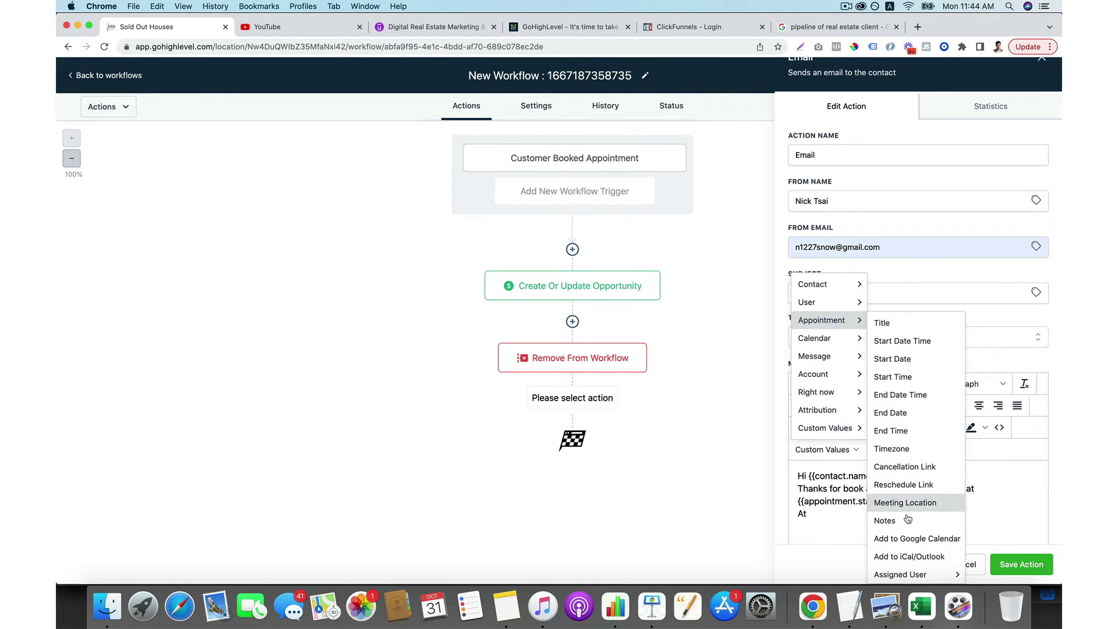
{"action": "scroll", "coordinate": [907, 519], "scroll_direction": "down", "scroll_amount": 1}
{"action": "left_click", "coordinate": [912, 502]}
{"action": "key", "text": "Return"}
{"action": "key", "text": "Return"}
{"action": "type", "text": "If"}
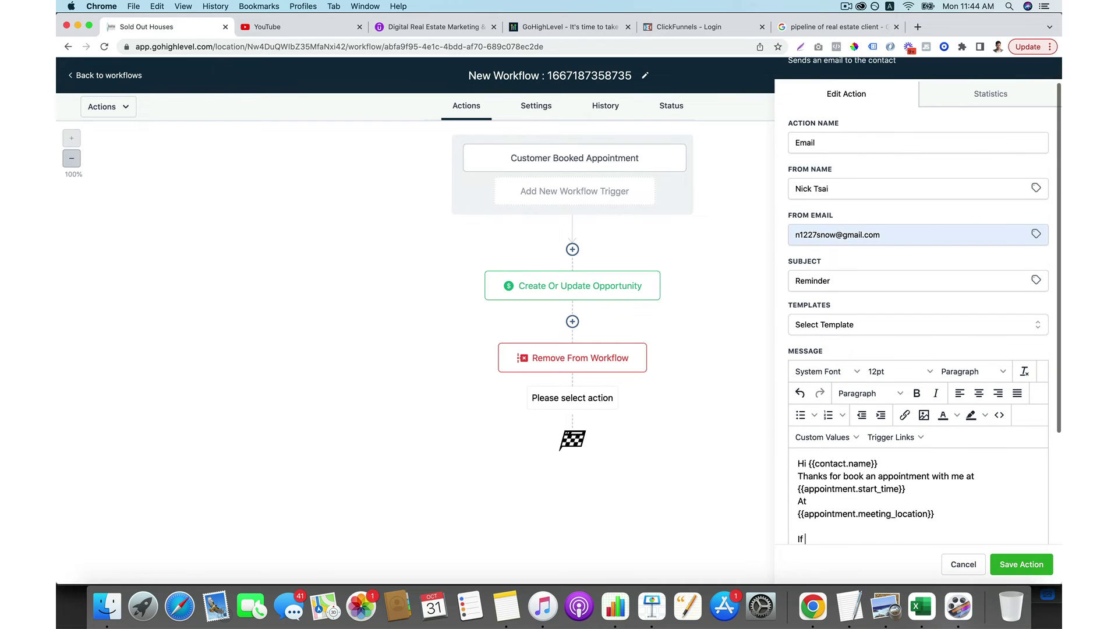
{"action": "type", "text": " you wan"}
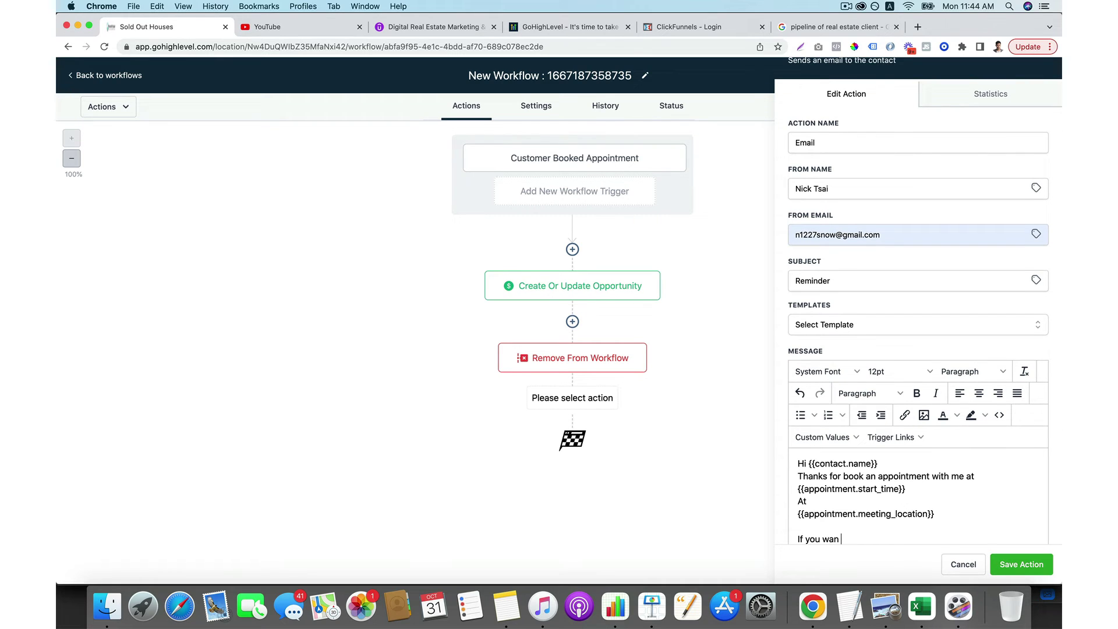
{"action": "key", "text": "BackSpace"}
{"action": "key", "text": "BackSpace"}
{"action": "key", "text": "BackSpace"}
{"action": "type", "text": "resceudle a meeting"}
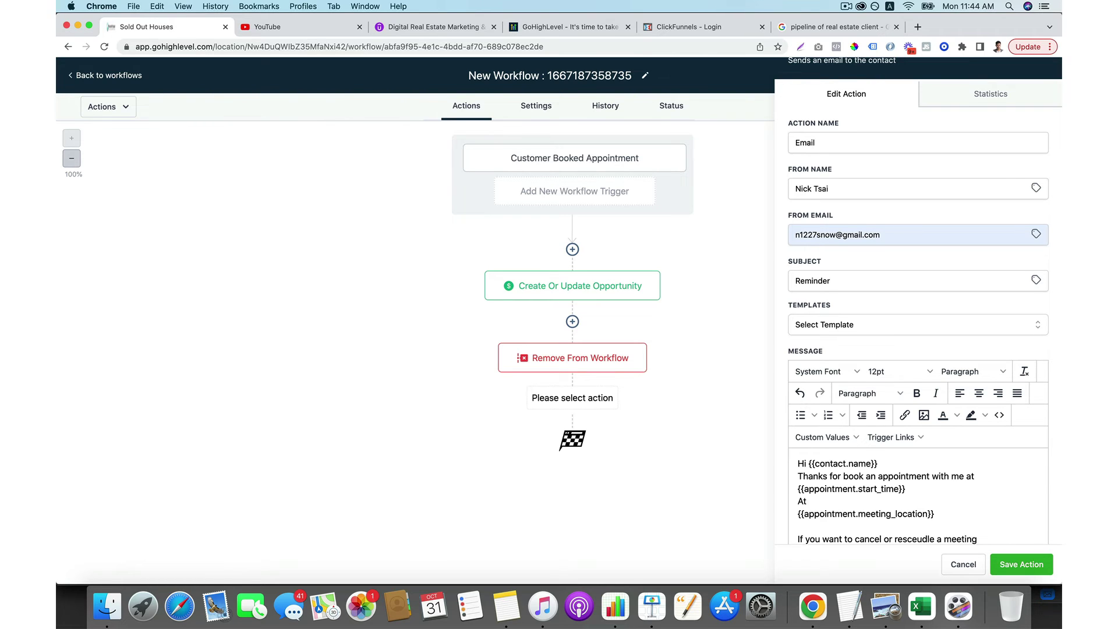
{"action": "key", "text": "Return"}
{"action": "type", "text": "you can visit "}
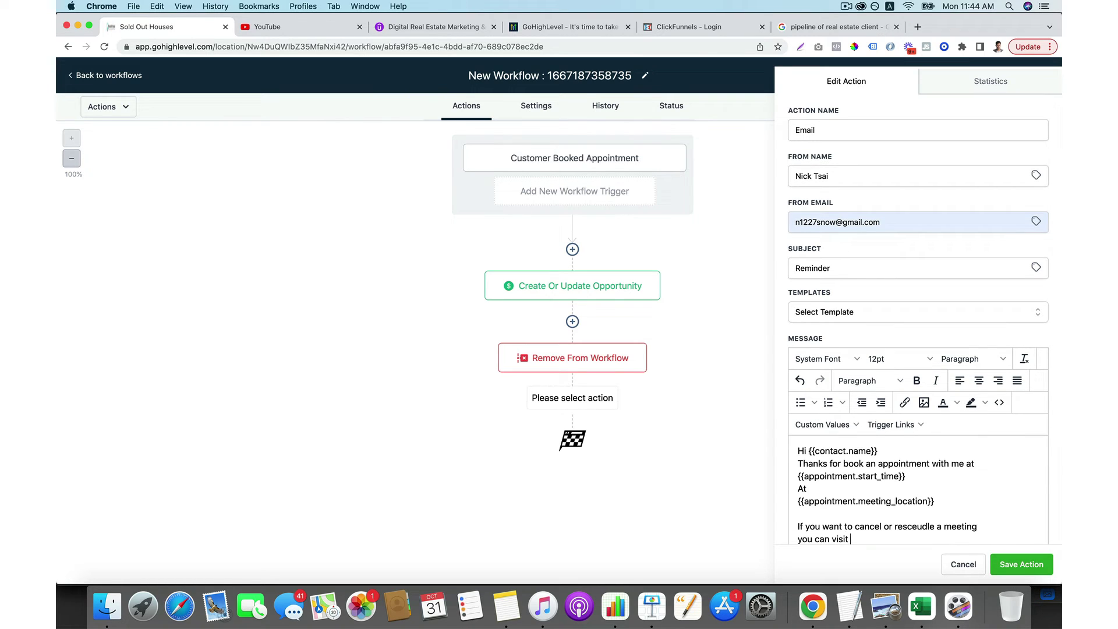
{"action": "type", "text": "erehere"}
Insert the appointment cancellation link, sign with the sender's name, and save the Email step.
{"action": "scroll", "coordinate": [931, 468], "scroll_direction": "down", "scroll_amount": 1}
{"action": "left_click", "coordinate": [839, 425]}
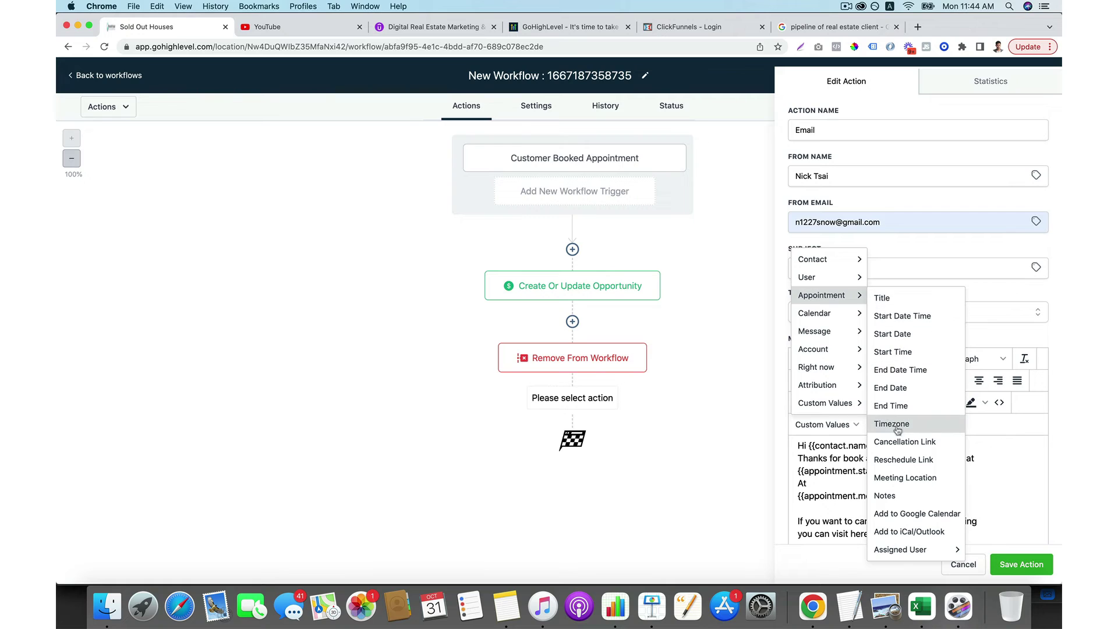
{"action": "left_click", "coordinate": [897, 441]}
{"action": "scroll", "coordinate": [914, 492], "scroll_direction": "down", "scroll_amount": 3}
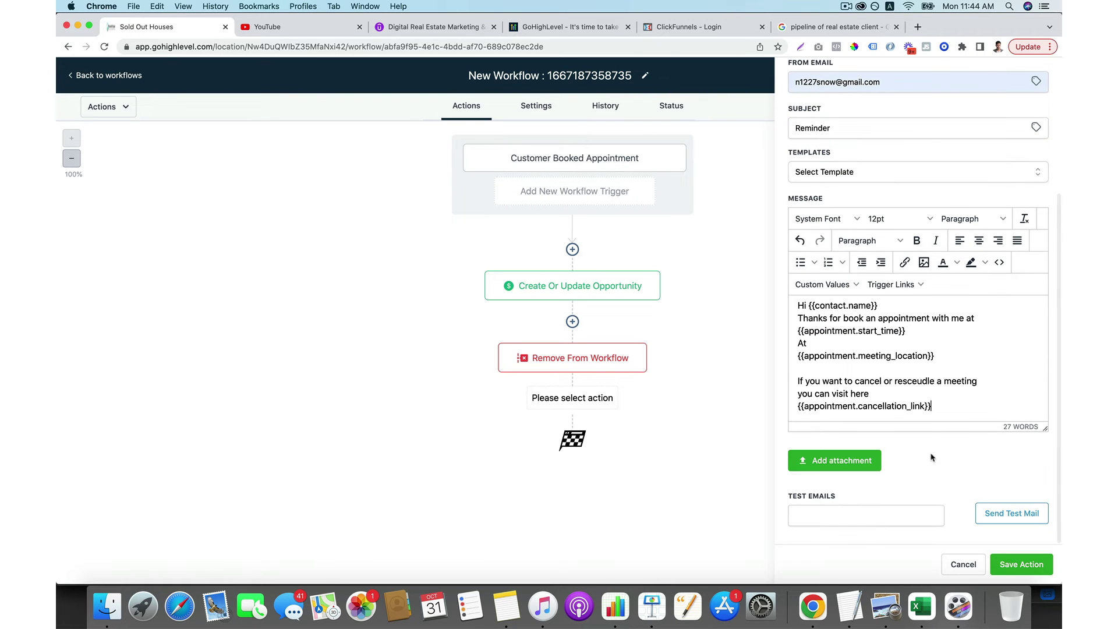
{"action": "key", "text": "Return"}
{"action": "key", "text": "Return"}
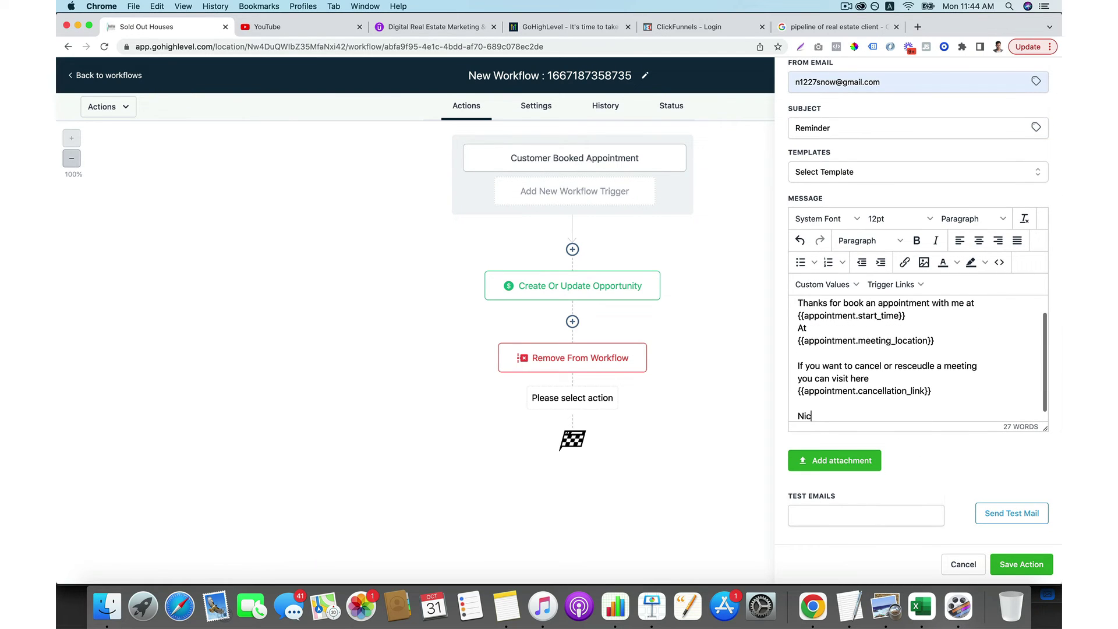
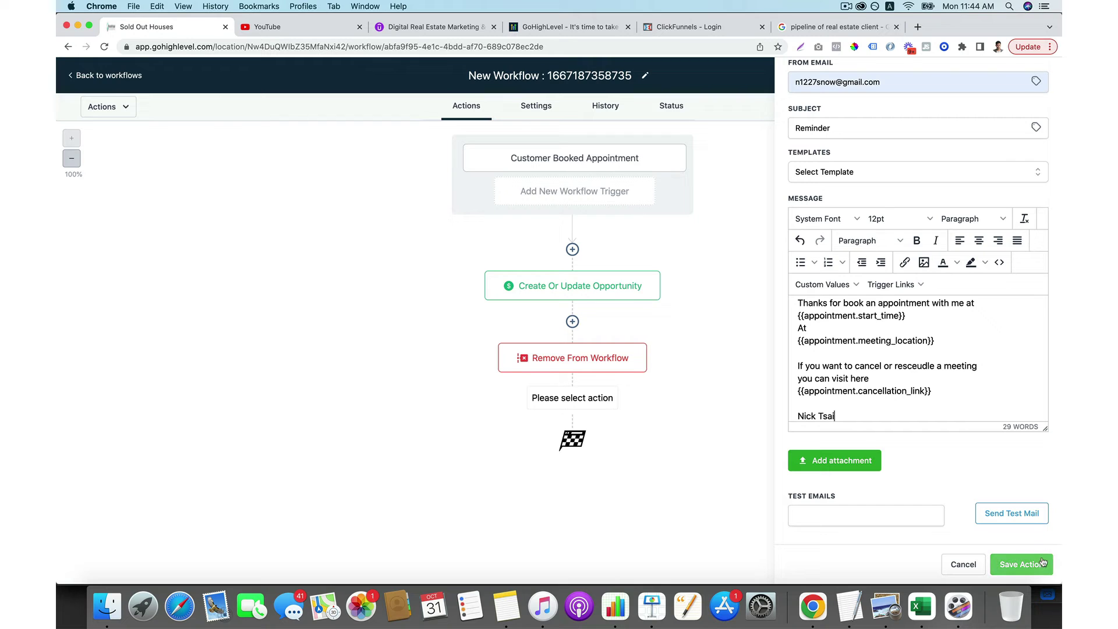
{"action": "left_click", "coordinate": [1021, 565]}
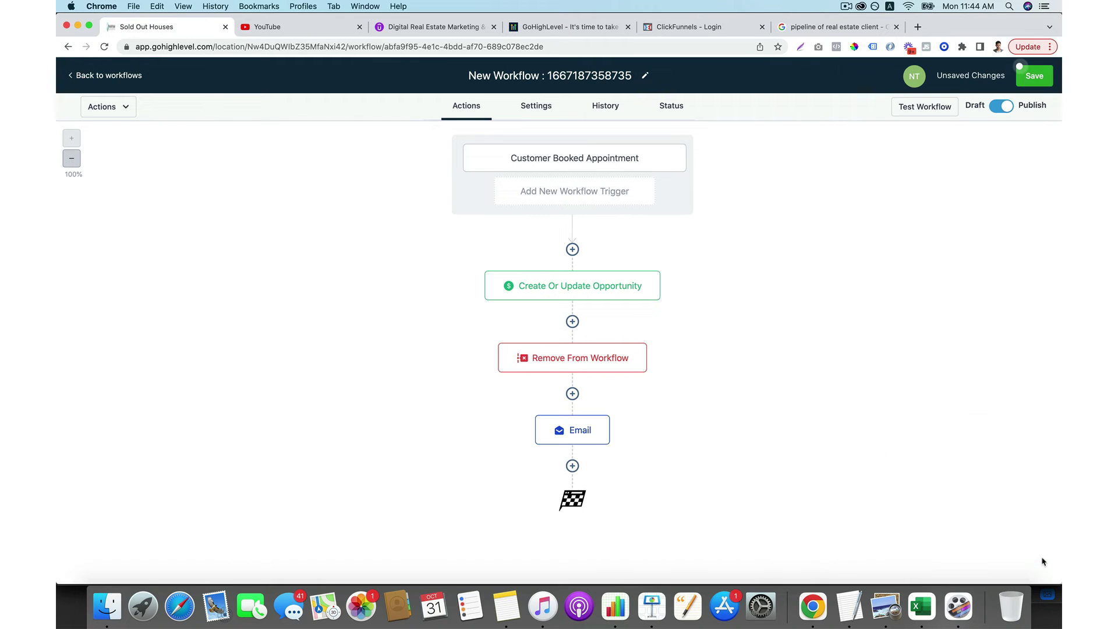
Add a Send SMS step after the Email with the pasted message and save it.
{"action": "left_click", "coordinate": [585, 434]}
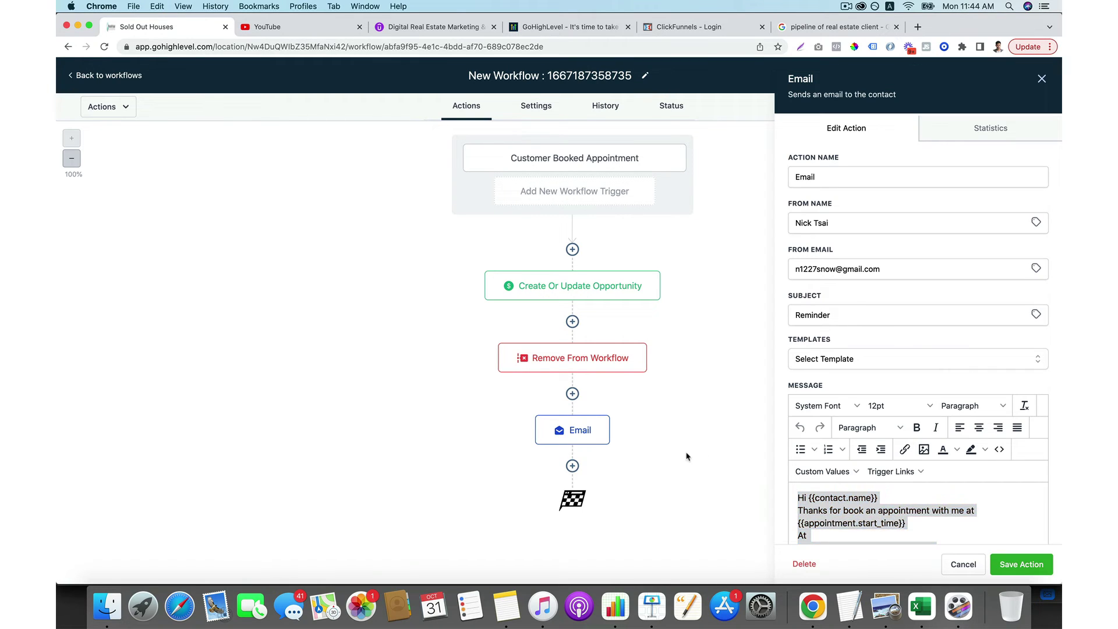
{"action": "left_click", "coordinate": [572, 466]}
{"action": "left_click", "coordinate": [875, 227]}
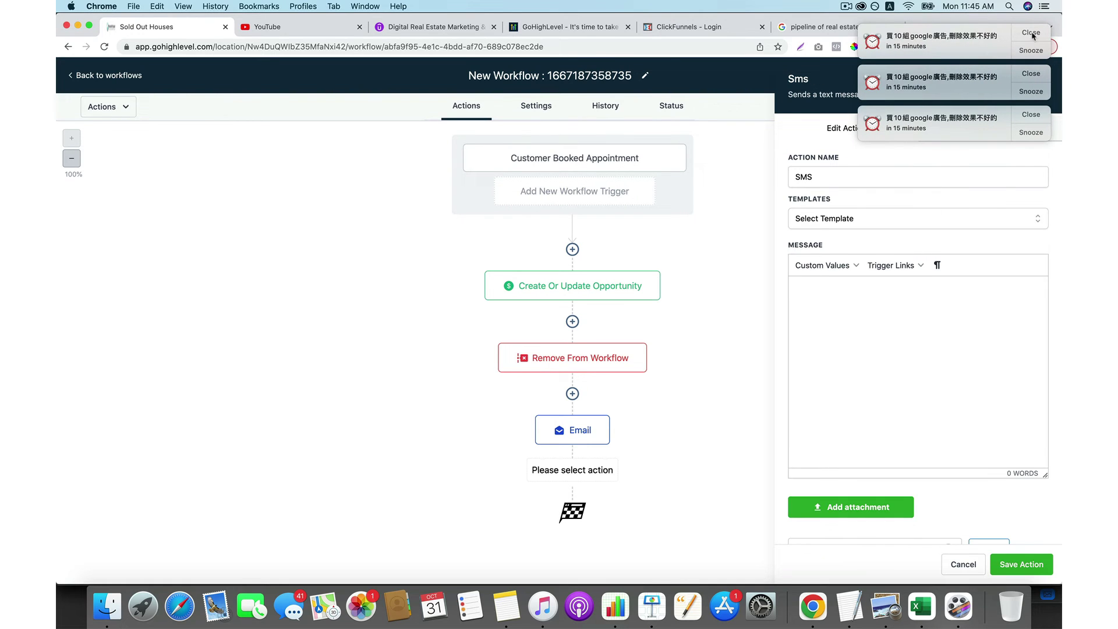
{"action": "left_click", "coordinate": [853, 313]}
{"action": "type", "text": "Hi {{contact.name}} Thanks for book an appointment with me at {{appointment.start_time}} at {{appointment.meeting_location}}  If you want to cancel or reschedule a meeting you can visit here {{appointment.cancellation_link}}  Nick Tsai"}
{"action": "left_click", "coordinate": [1021, 565]}
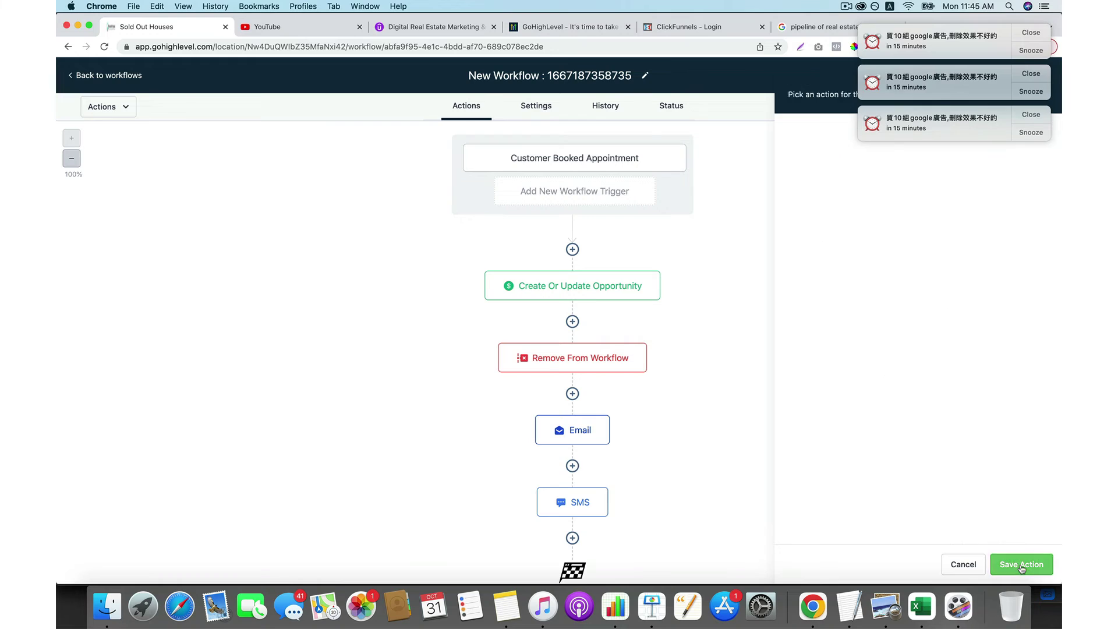
Dismiss the three reminder notifications and save the workflow.
{"action": "left_click", "coordinate": [1030, 32]}
{"action": "left_click", "coordinate": [1031, 32]}
{"action": "left_click", "coordinate": [1031, 32]}
{"action": "scroll", "coordinate": [881, 210], "scroll_direction": "down", "scroll_amount": 1}
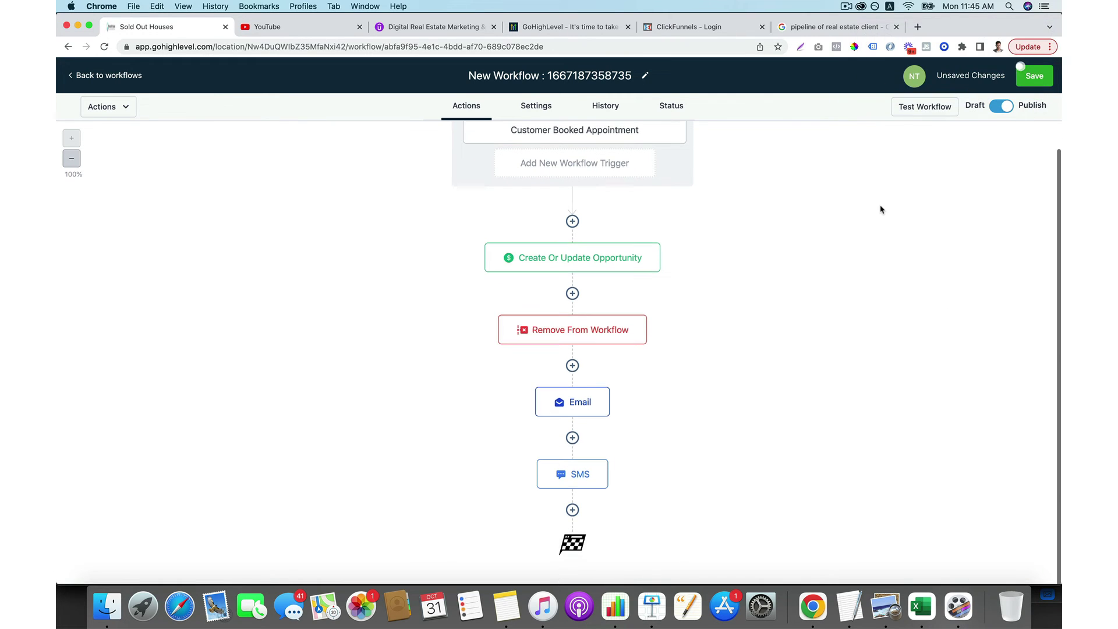
{"action": "scroll", "coordinate": [939, 181], "scroll_direction": "up", "scroll_amount": 1}
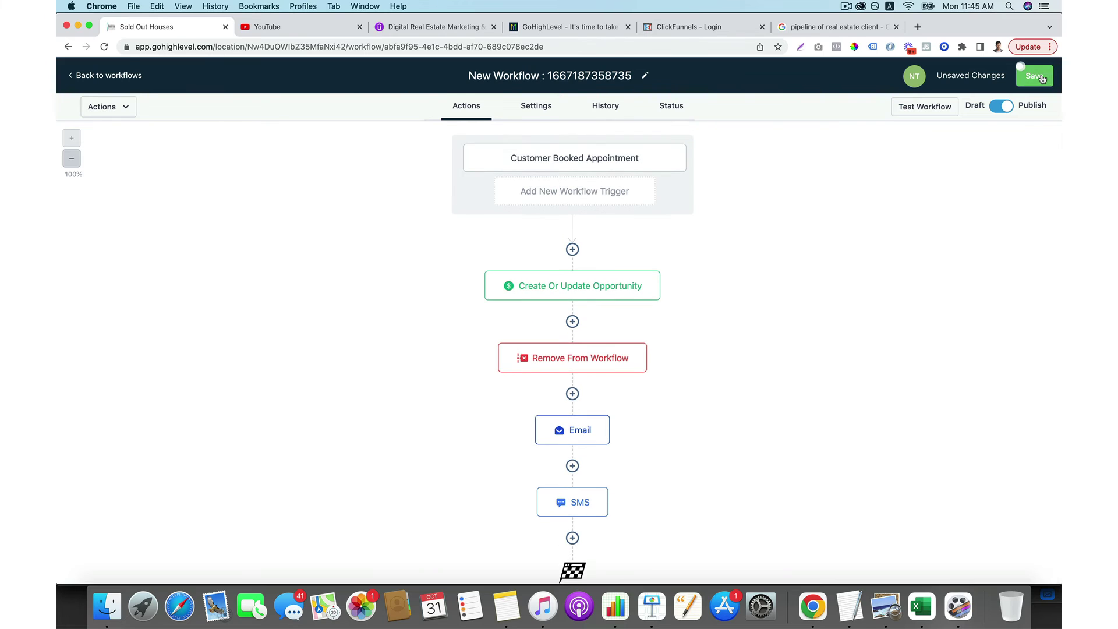
{"action": "left_click", "coordinate": [1042, 79]}
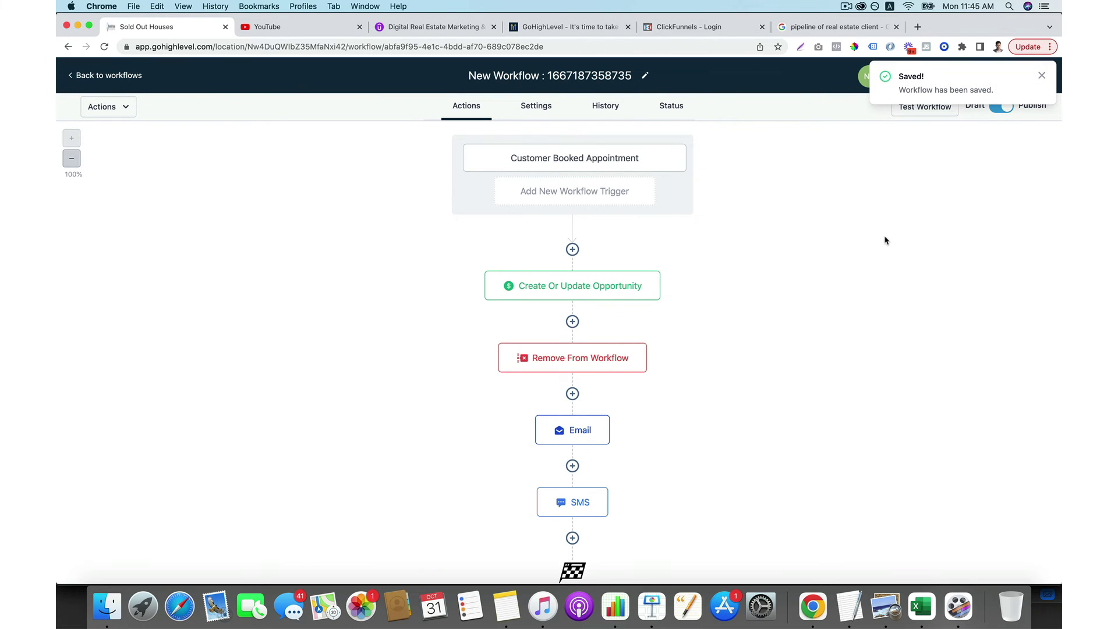
{"action": "scroll", "coordinate": [886, 240], "scroll_direction": "down", "scroll_amount": 1}
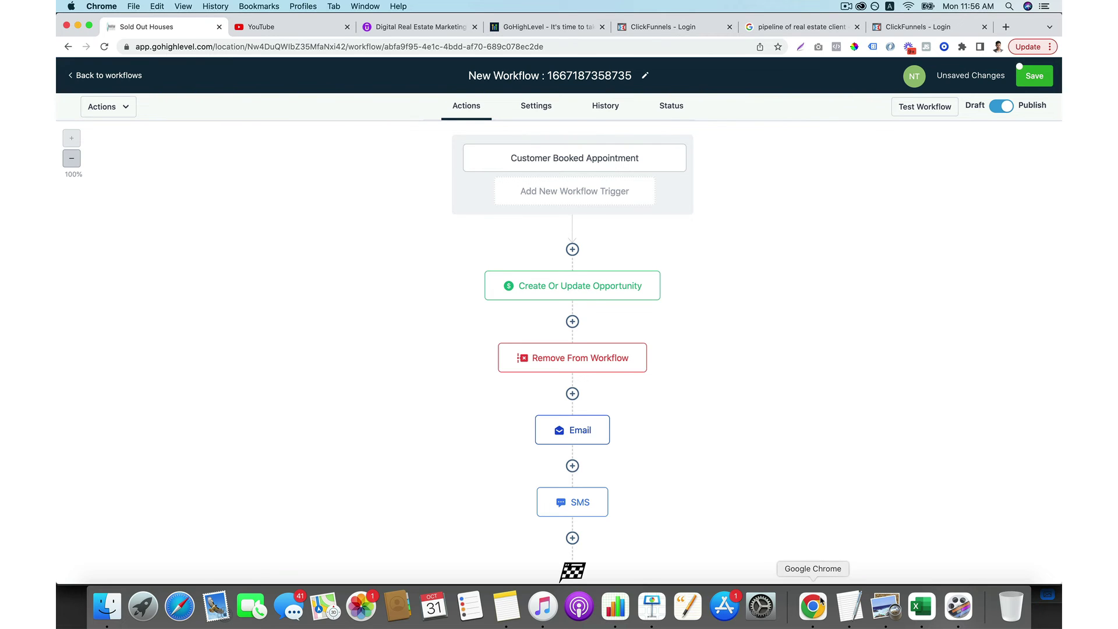
Add a Wait step after the SMS that waits until 1 day before the appointment time.
{"action": "left_click", "coordinate": [573, 538]}
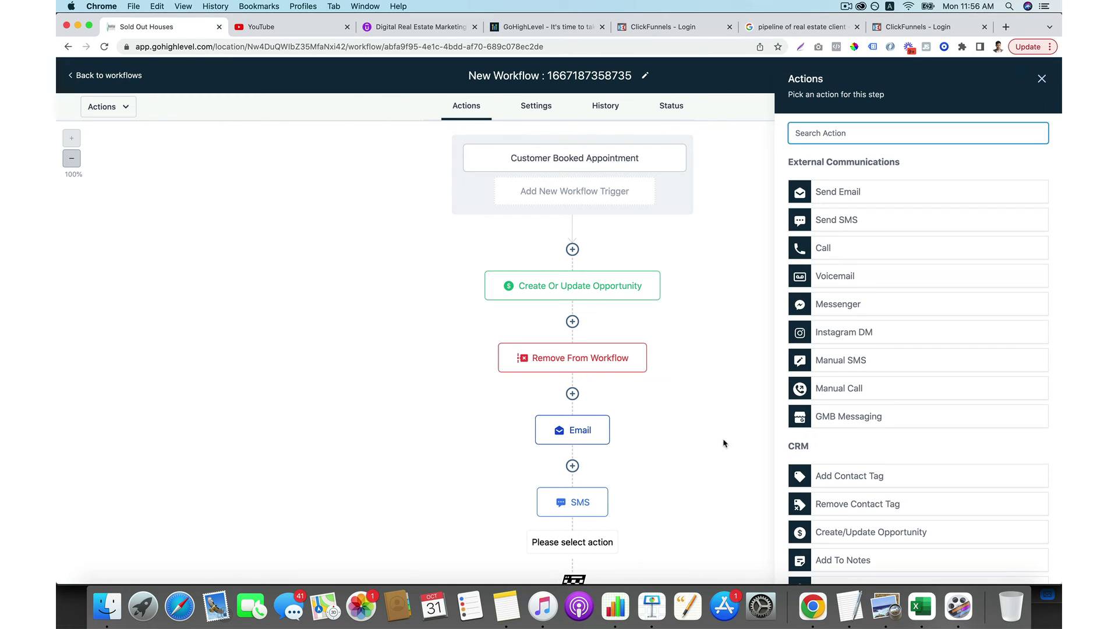
{"action": "type", "text": "wait"}
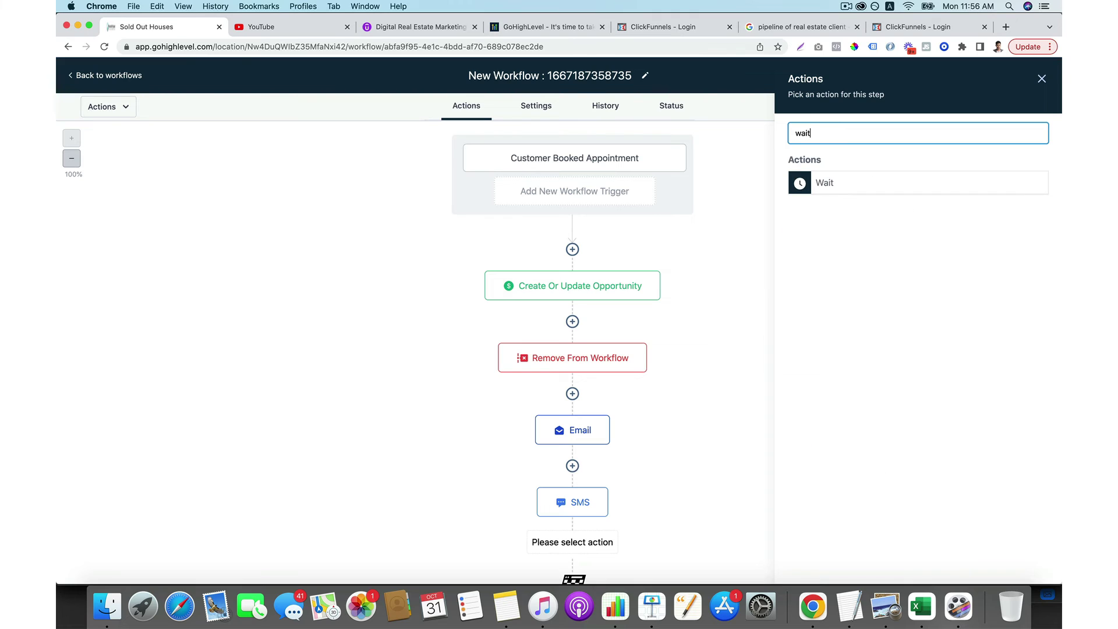
{"action": "left_click", "coordinate": [850, 180]}
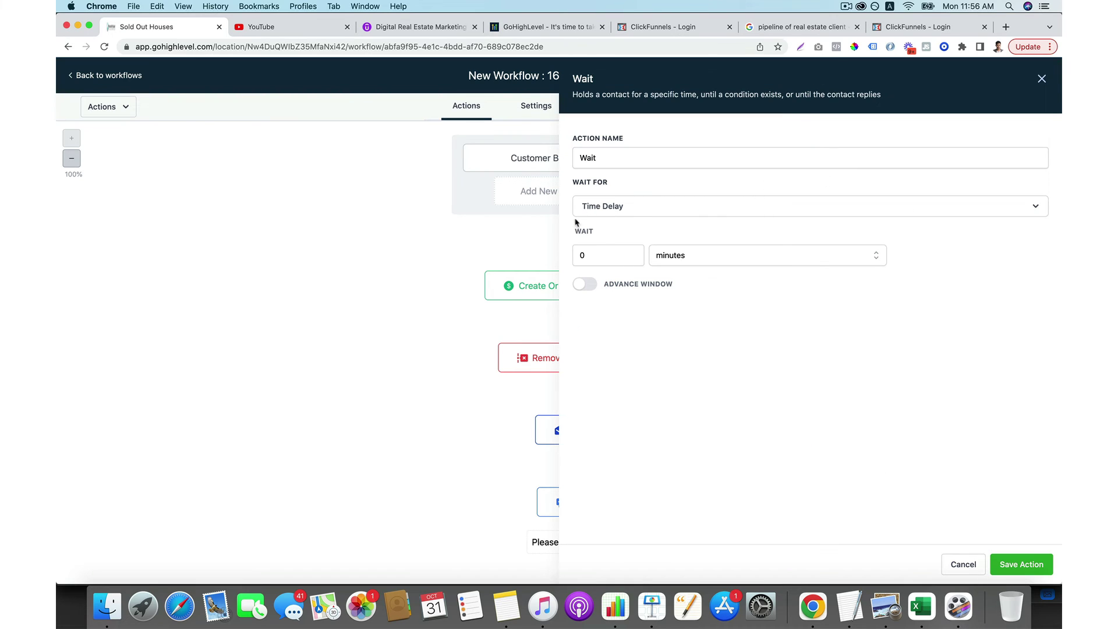
{"action": "left_click", "coordinate": [707, 213]}
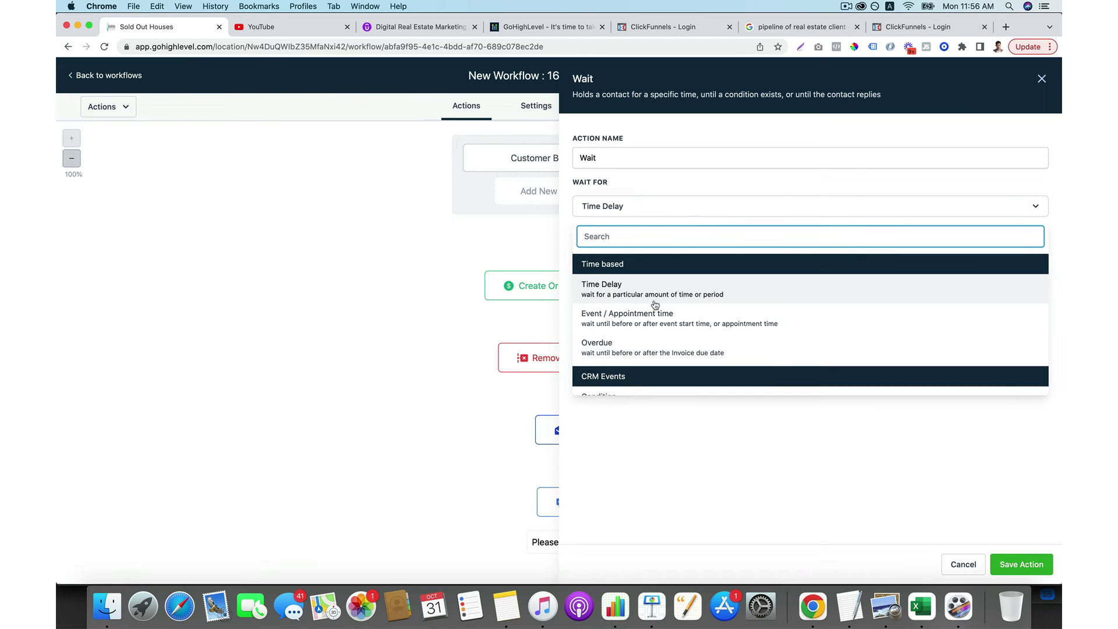
{"action": "left_click", "coordinate": [644, 318]}
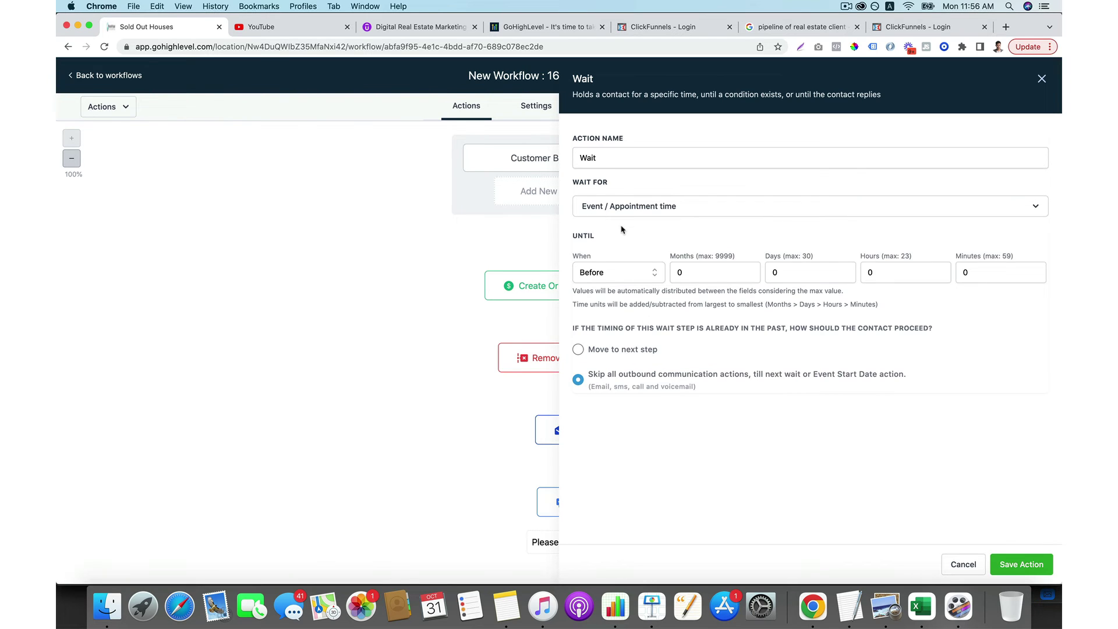
{"action": "left_click", "coordinate": [786, 270]}
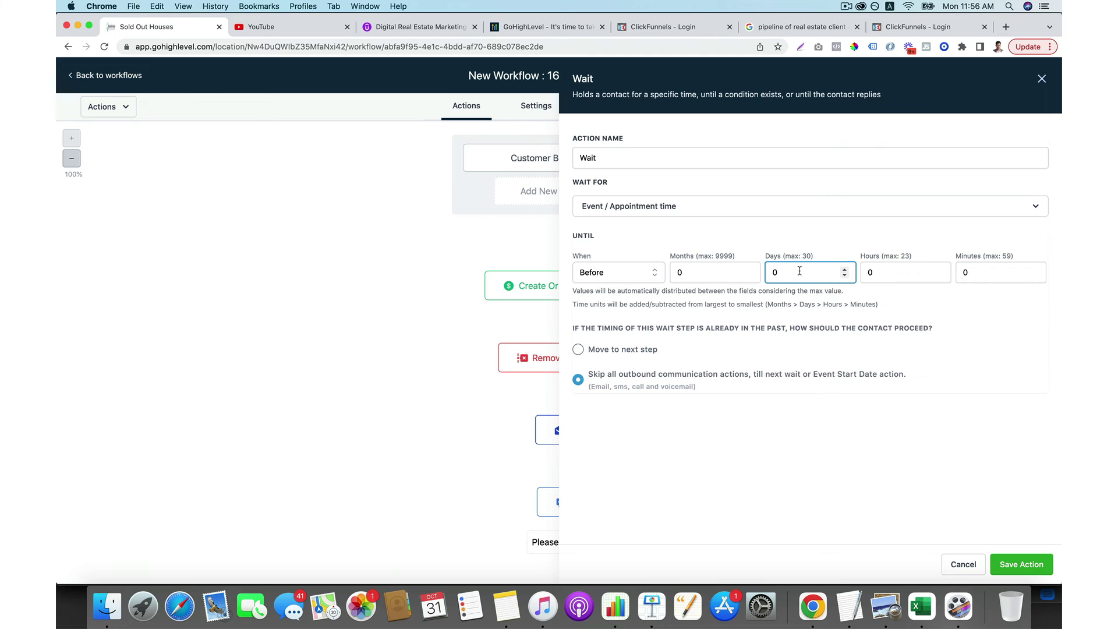
{"action": "type", "text": "1"}
{"action": "left_click", "coordinate": [1017, 568]}
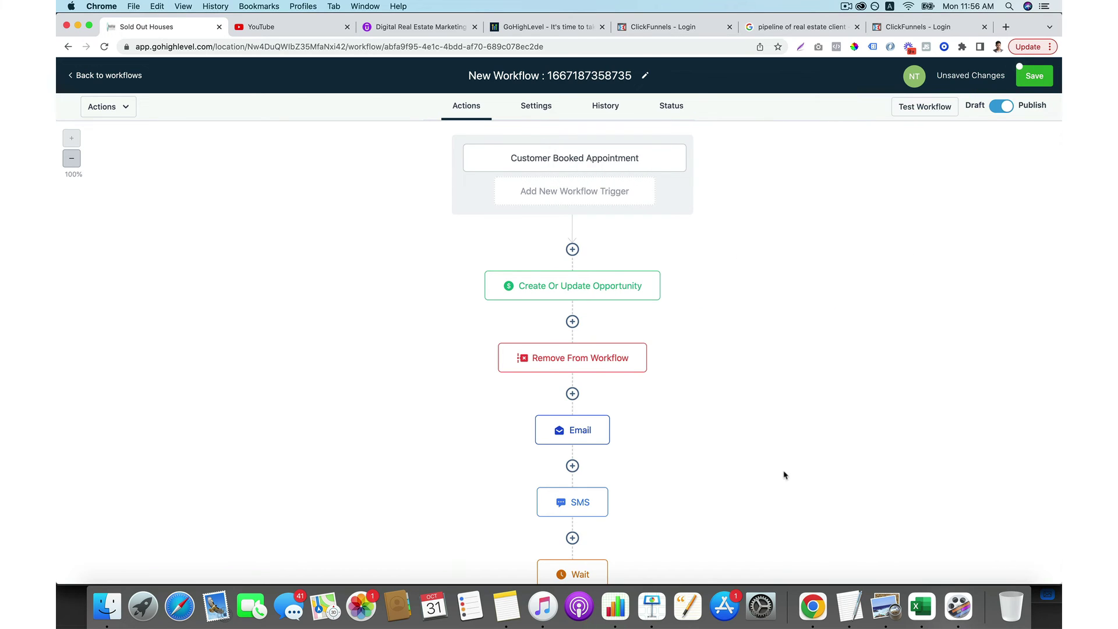
{"action": "scroll", "coordinate": [780, 471], "scroll_direction": "down", "scroll_amount": 3}
{"action": "left_click", "coordinate": [573, 510]}
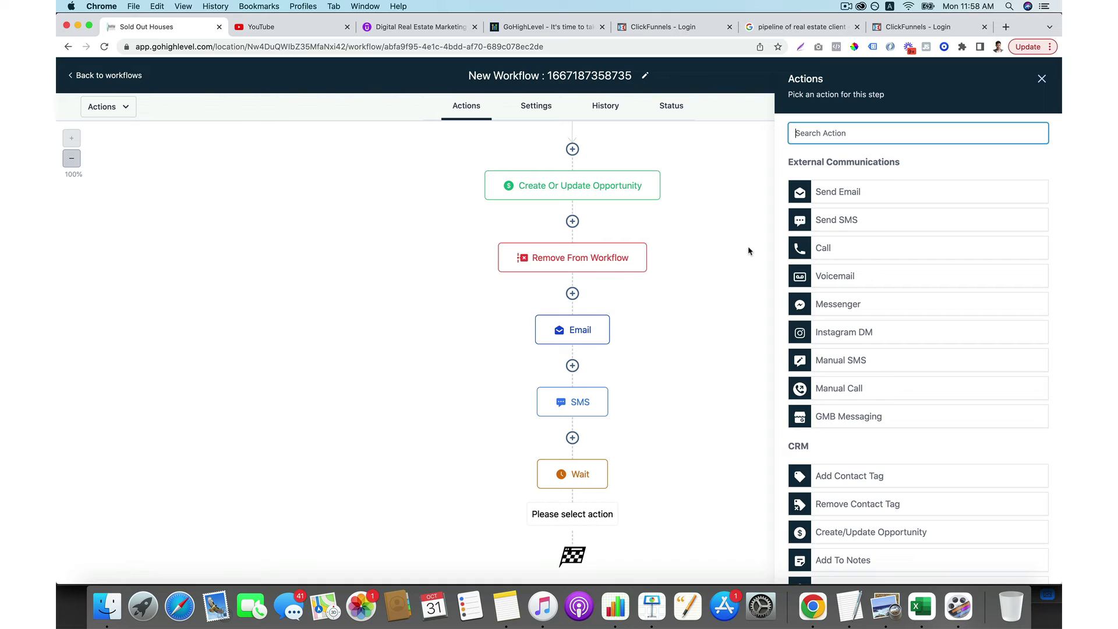
Close the action picker and review the Wait step's 1-day-before setting without changing it.
{"action": "left_click", "coordinate": [750, 252]}
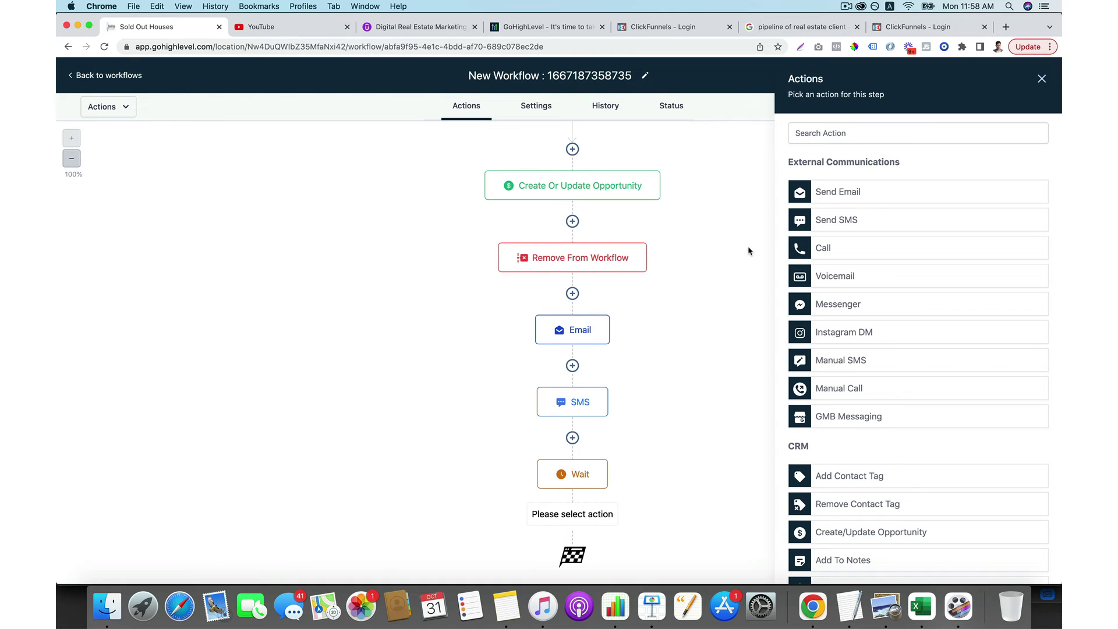
{"action": "left_click", "coordinate": [1042, 78]}
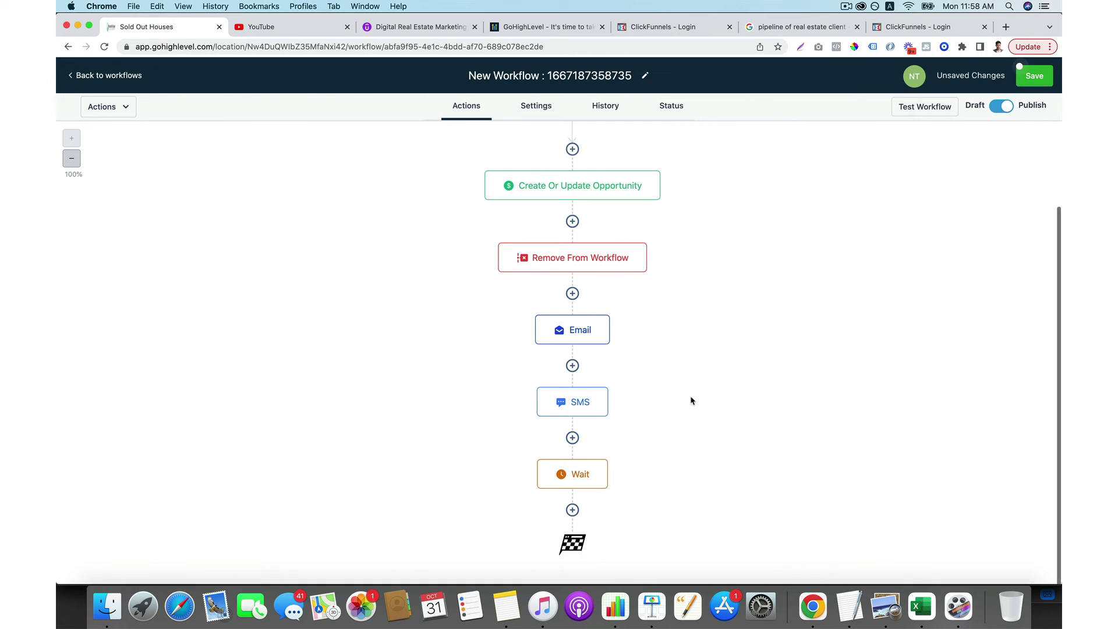
{"action": "left_click", "coordinate": [590, 475]}
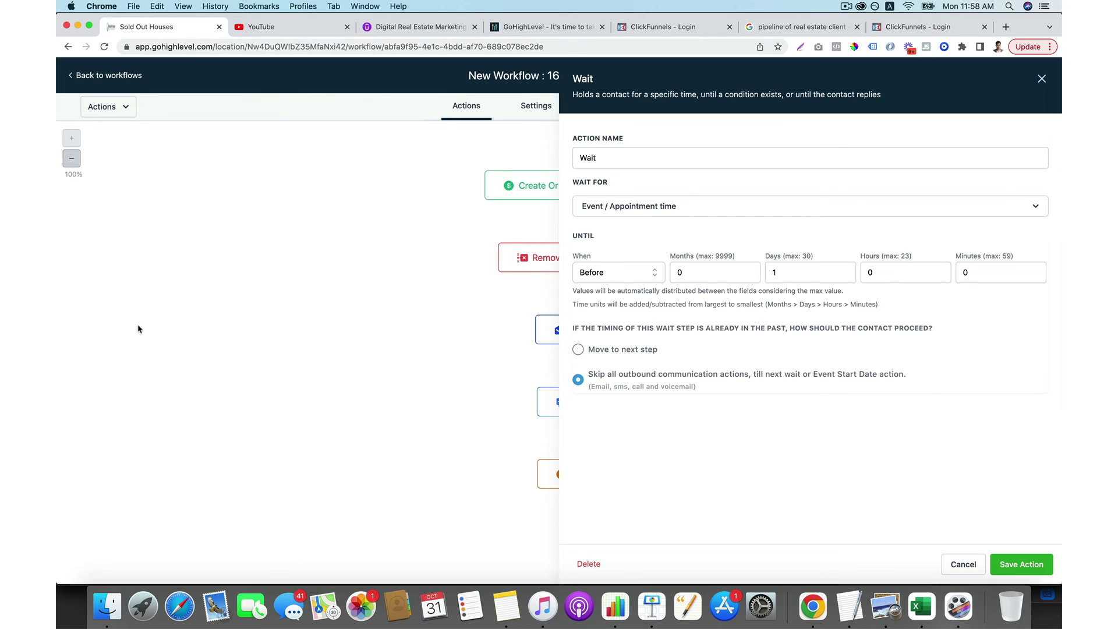
{"action": "left_click", "coordinate": [950, 564]}
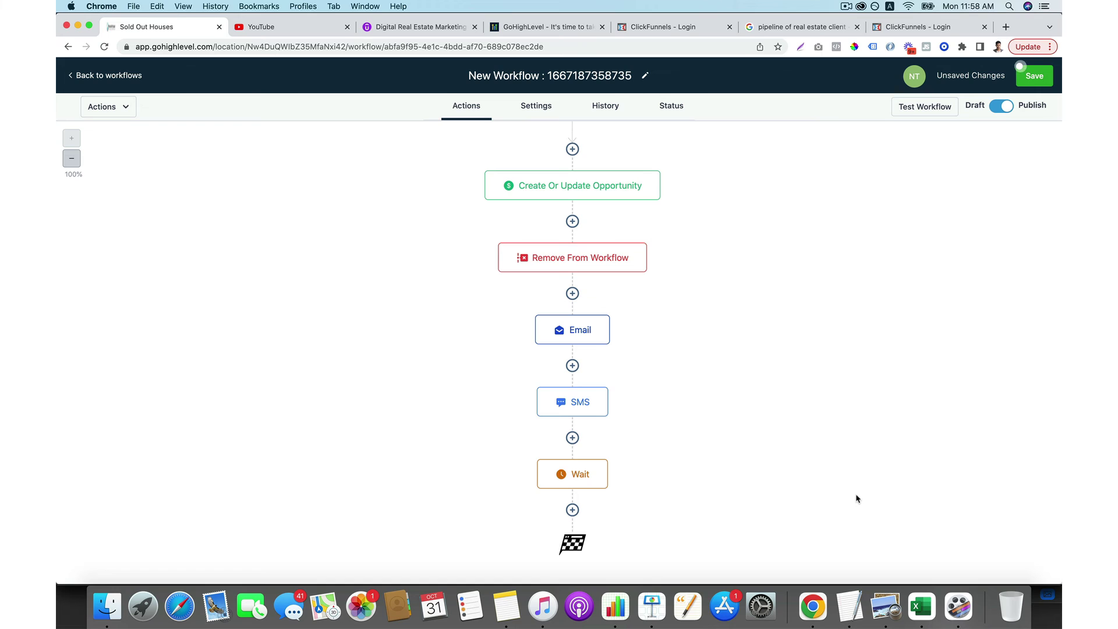
{"action": "scroll", "coordinate": [857, 498], "scroll_direction": "up", "scroll_amount": 3}
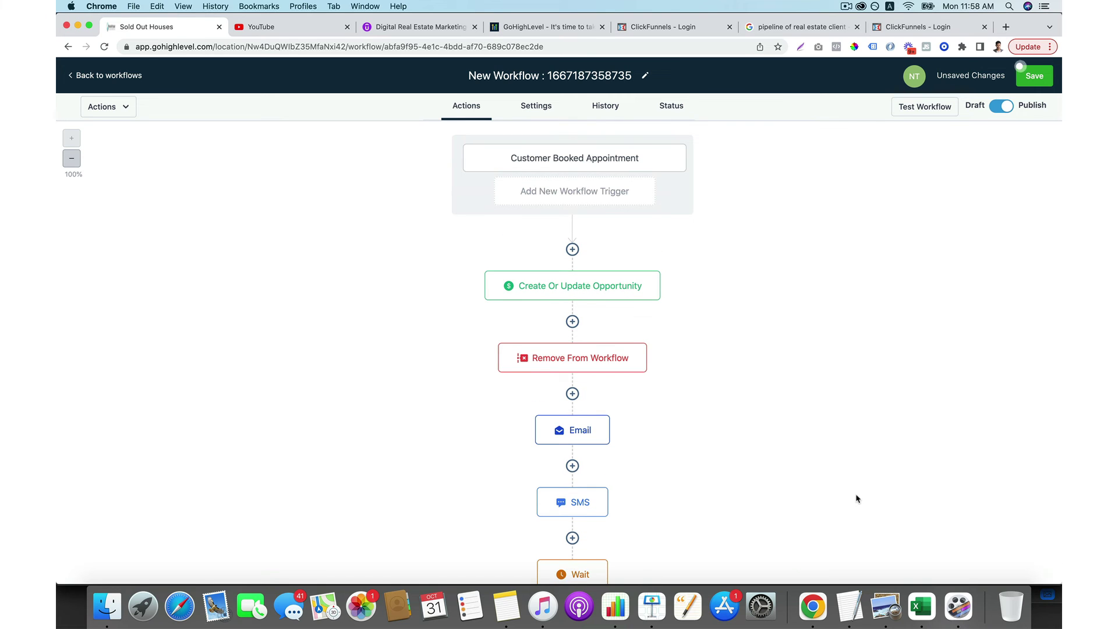
{"action": "scroll", "coordinate": [856, 499], "scroll_direction": "down", "scroll_amount": 1}
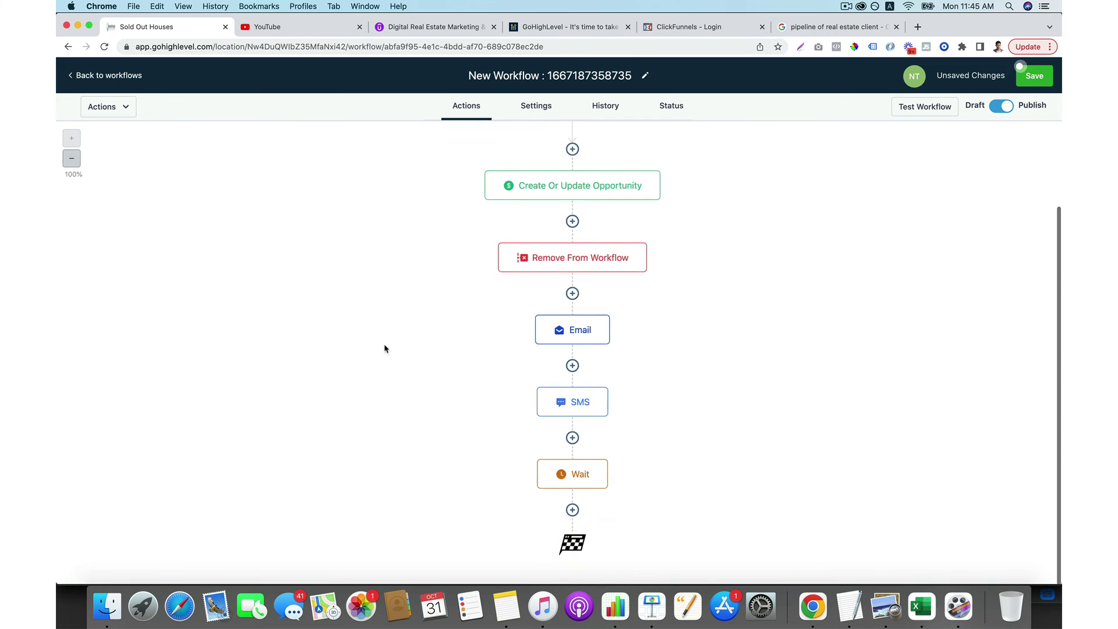
{"action": "scroll", "coordinate": [384, 347], "scroll_direction": "up", "scroll_amount": 3}
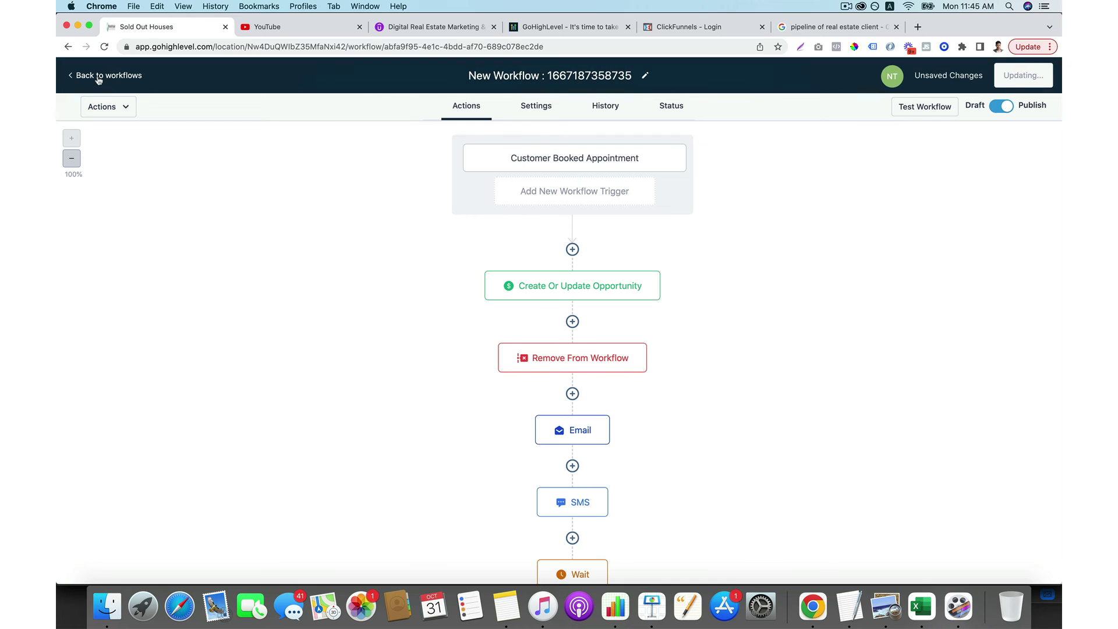
Create a new blank workflow from scratch.
{"action": "left_click", "coordinate": [98, 76]}
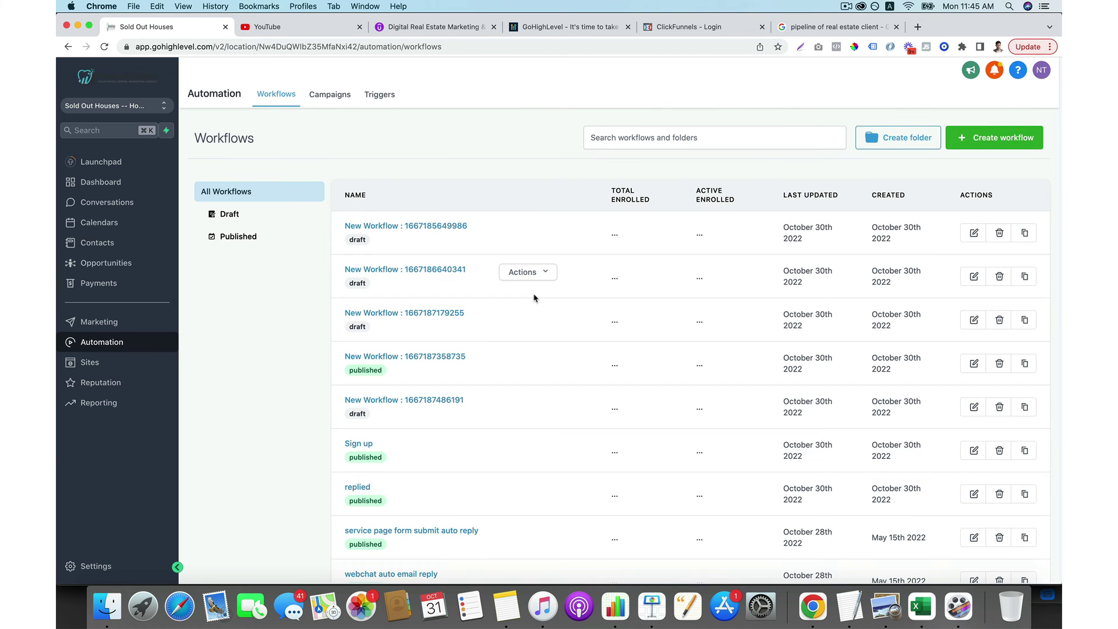
{"action": "left_click", "coordinate": [980, 133]}
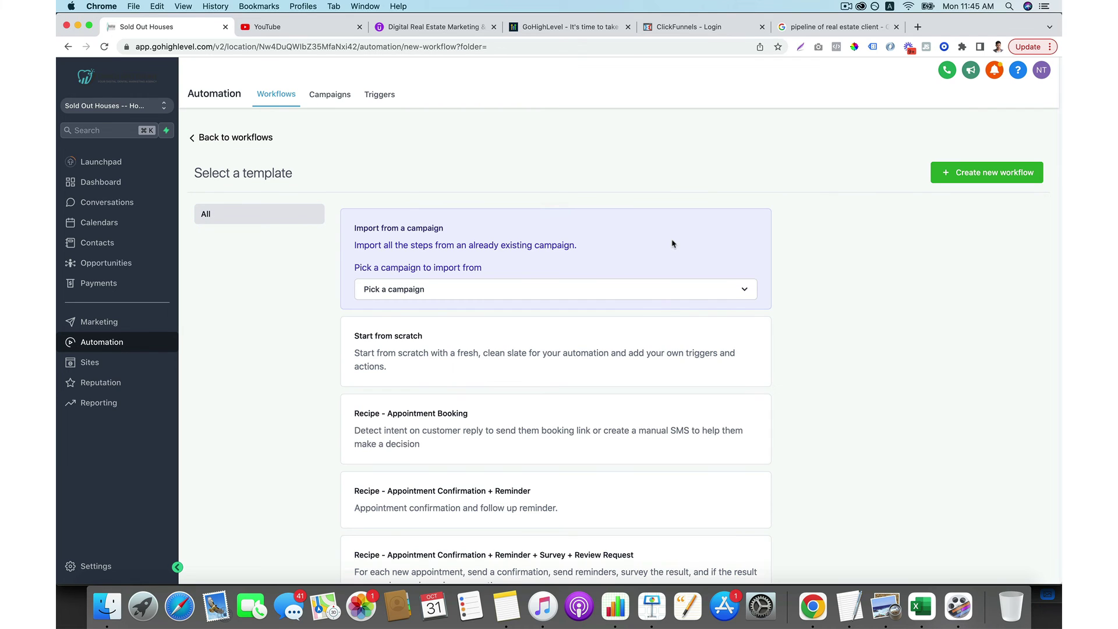
{"action": "left_click", "coordinate": [454, 354]}
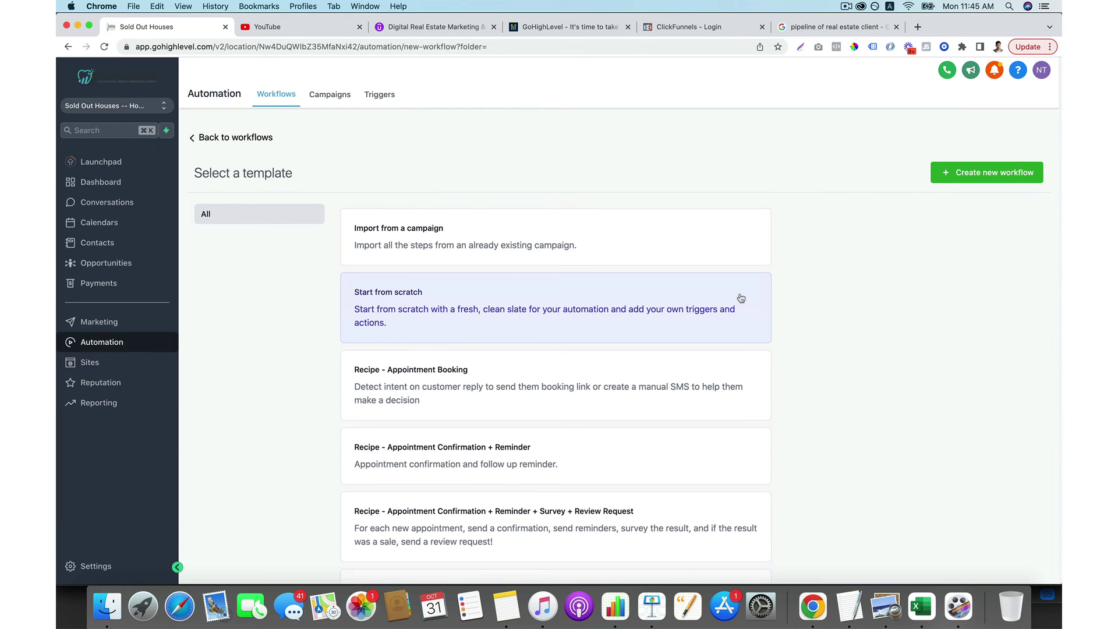
{"action": "left_click", "coordinate": [941, 174]}
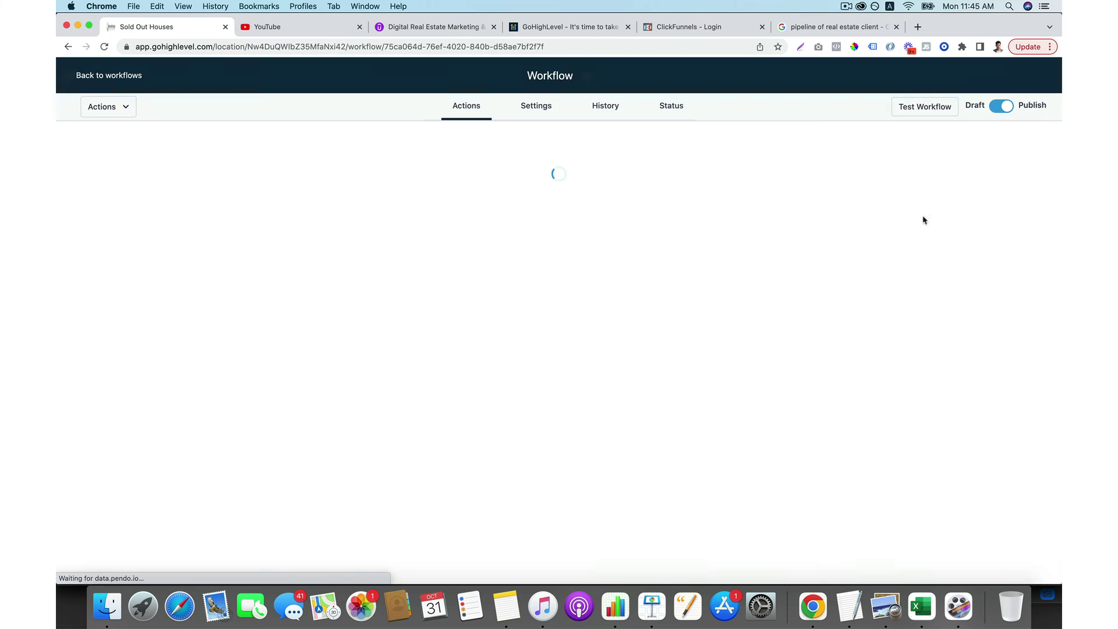
Add an Appointment Status trigger filtered to appointment status No-show and save it.
{"action": "left_click", "coordinate": [588, 177]}
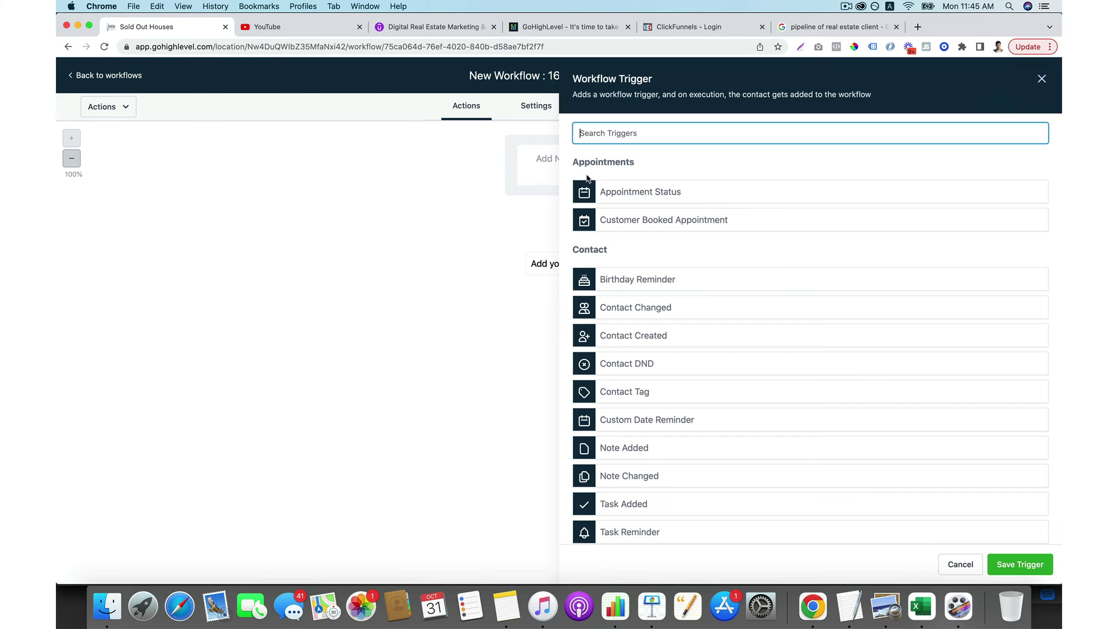
{"action": "left_click", "coordinate": [646, 192]}
{"action": "left_click", "coordinate": [631, 219]}
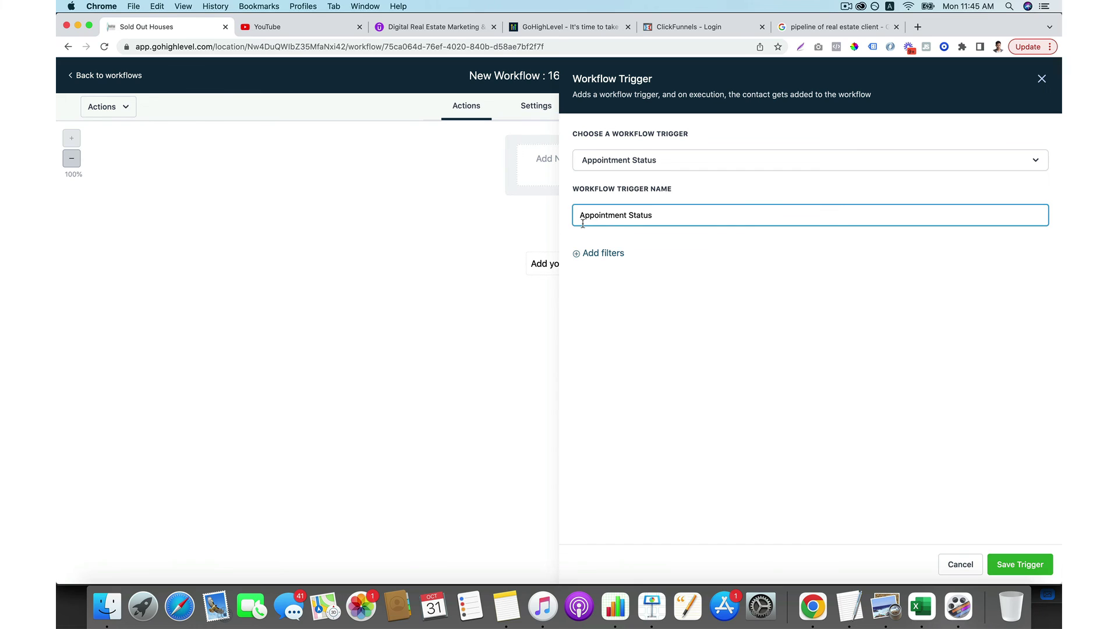
{"action": "left_click", "coordinate": [600, 254]}
{"action": "left_click", "coordinate": [641, 266]}
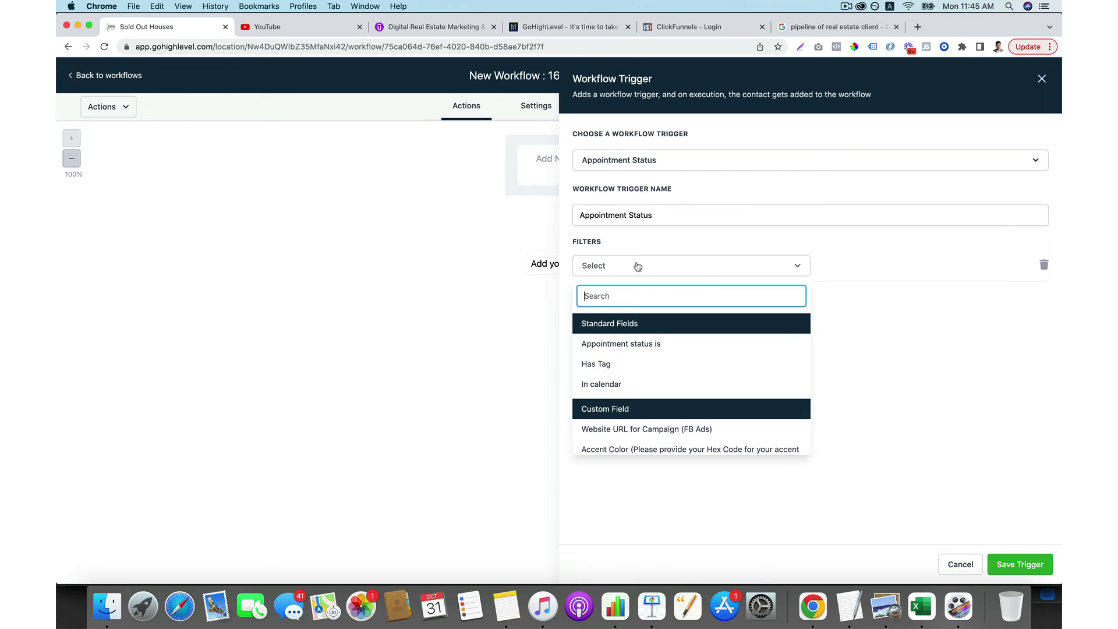
{"action": "left_click", "coordinate": [623, 344]}
{"action": "left_click", "coordinate": [882, 268]}
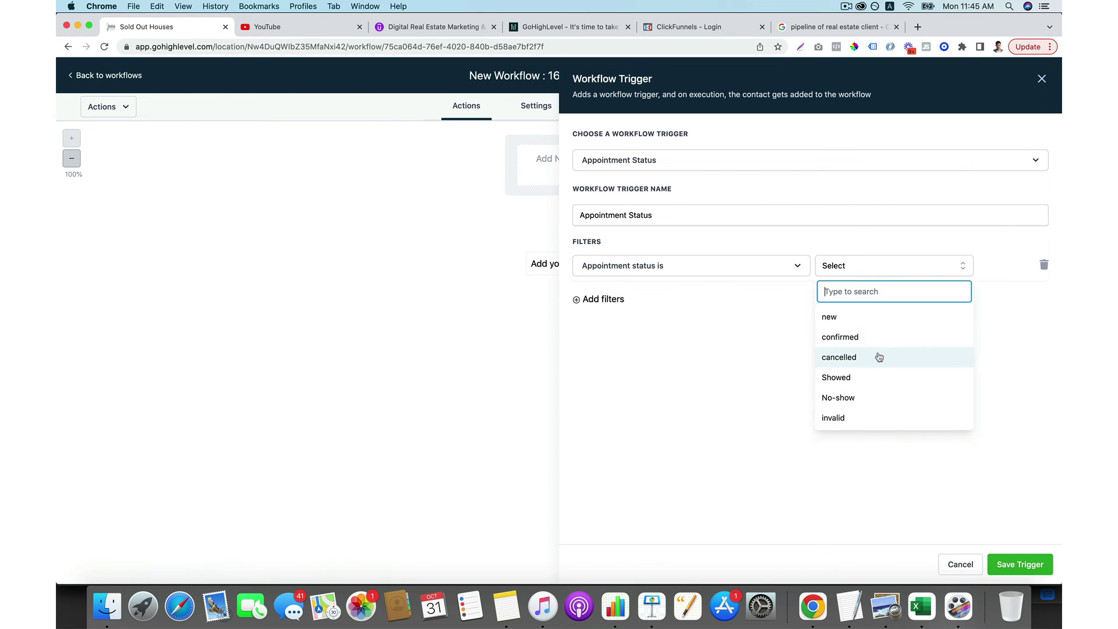
{"action": "left_click", "coordinate": [873, 396]}
{"action": "left_click", "coordinate": [1022, 564]}
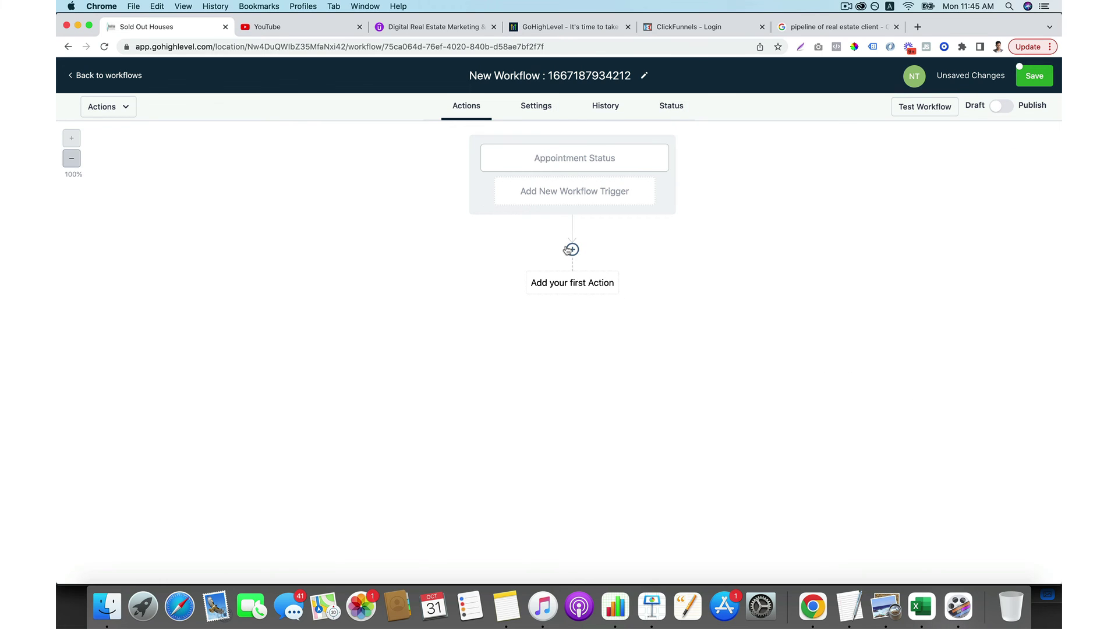
{"action": "left_click", "coordinate": [571, 249]}
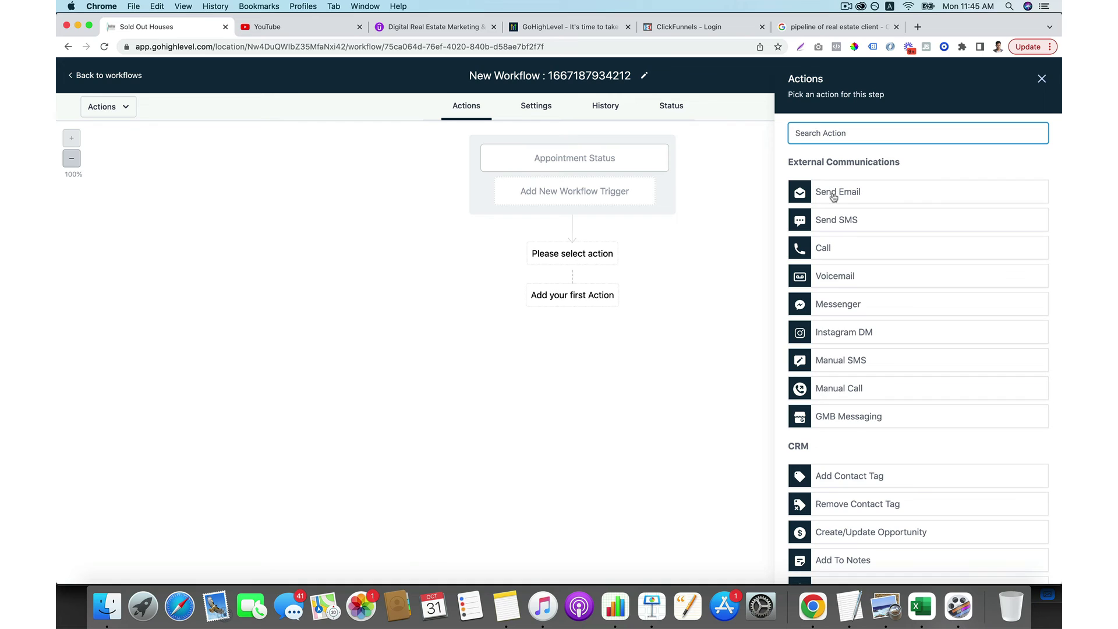
Make the first action an Email with subject 'is there any issue?' and the sender's email and name.
{"action": "left_click", "coordinate": [836, 196]}
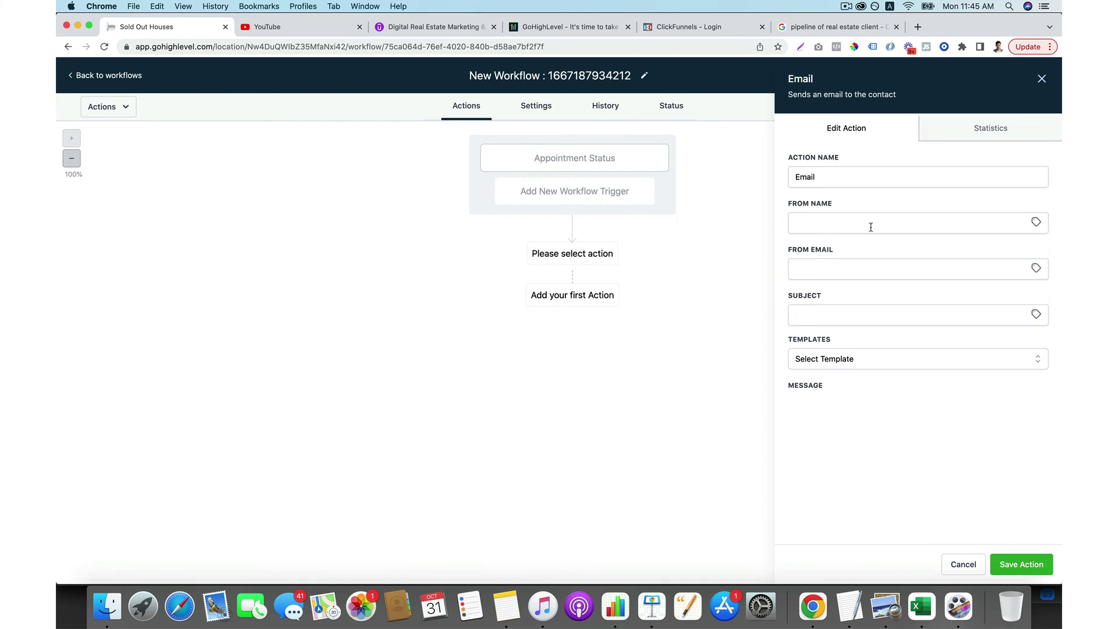
{"action": "left_click", "coordinate": [830, 307]}
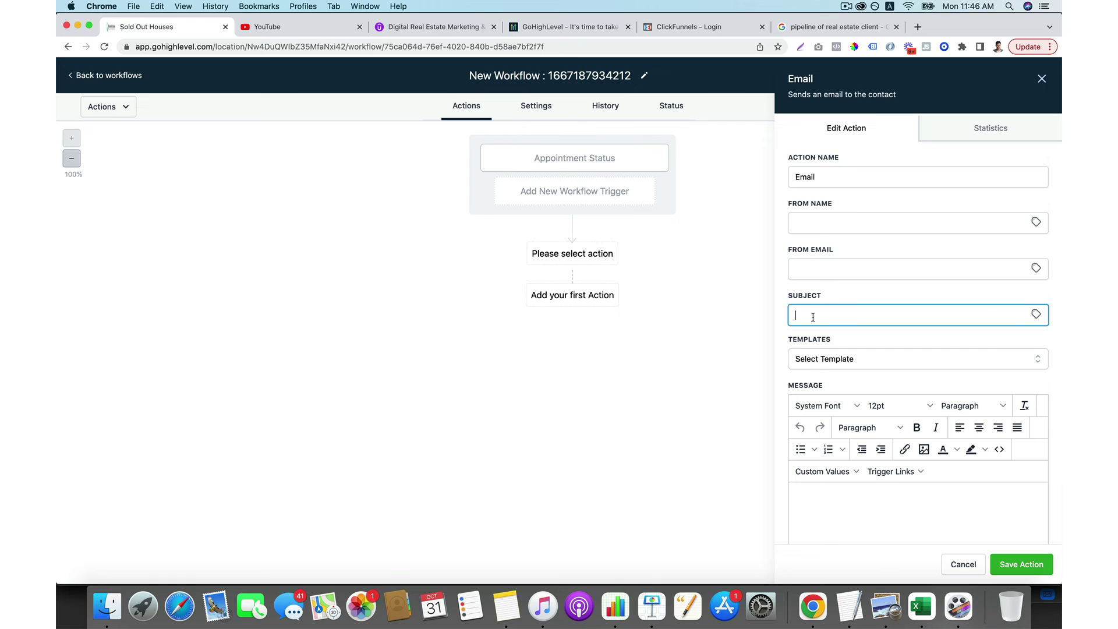
{"action": "type", "text": "there any issue?"}
{"action": "left_click", "coordinate": [822, 269]}
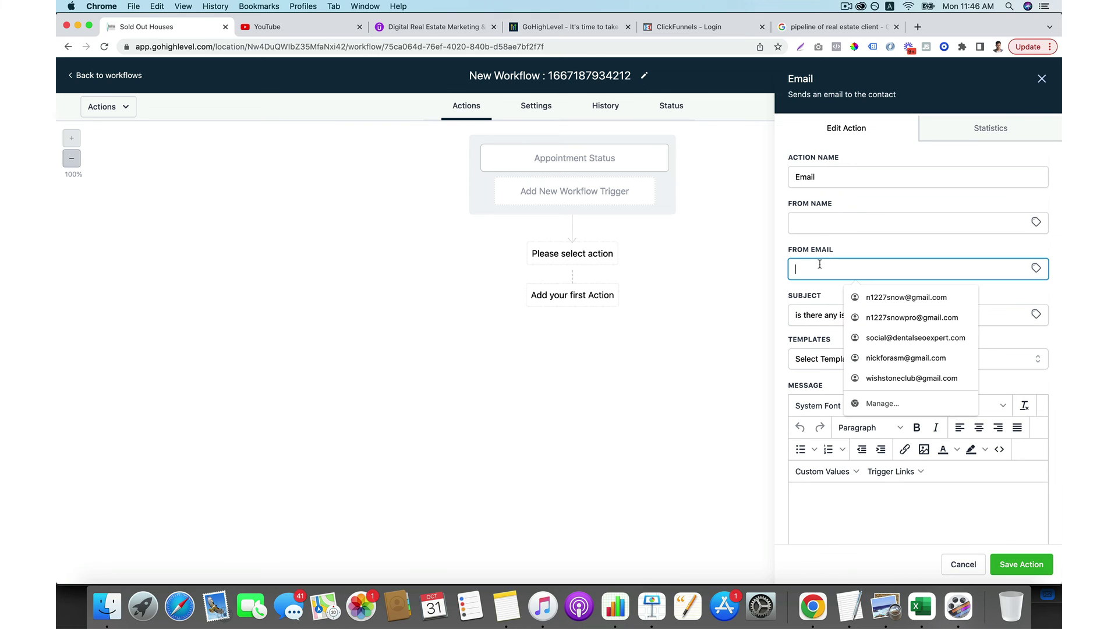
{"action": "left_click", "coordinate": [862, 294]}
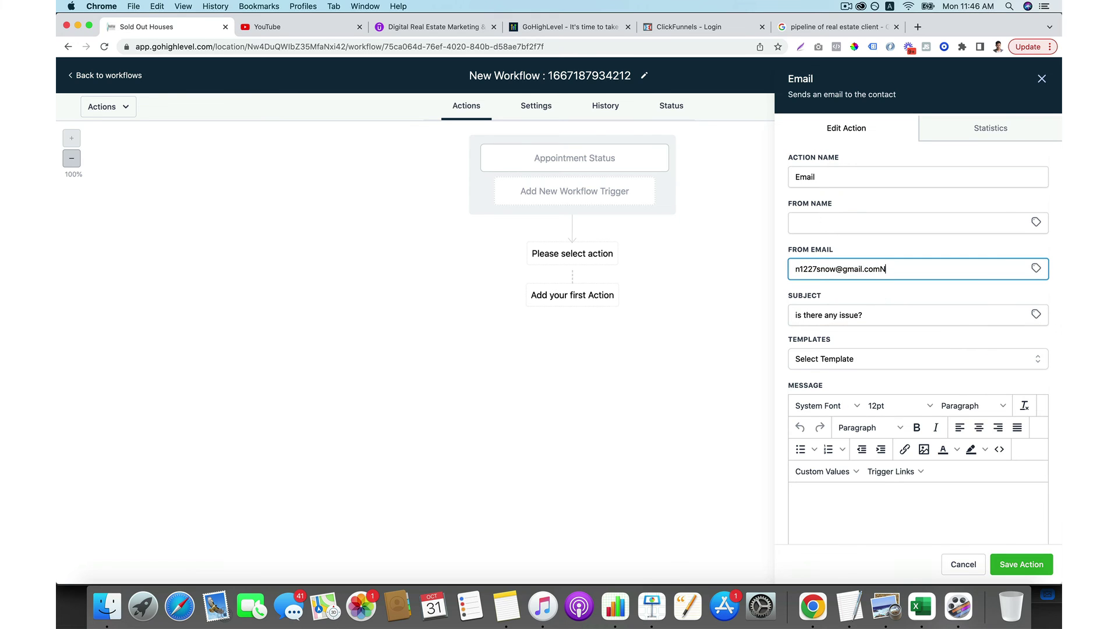
{"action": "left_click", "coordinate": [888, 269]}
{"action": "left_click", "coordinate": [802, 220]}
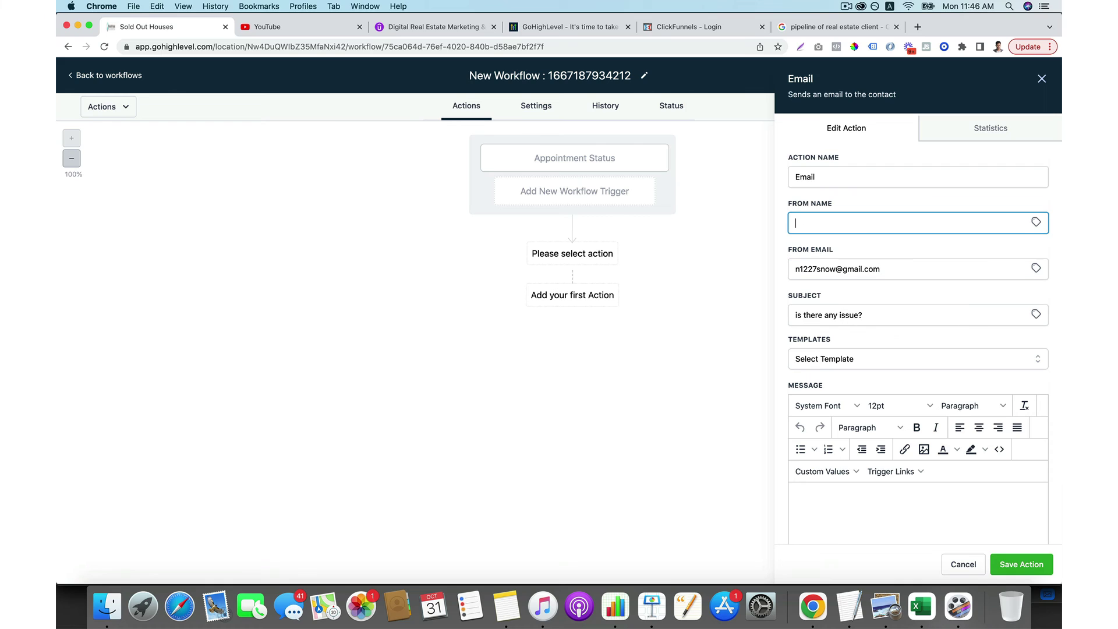
{"action": "type", "text": "Nick Tsai"}
Start the message with the contact's full name, thanks for scheduling, and a note about not showing up.
{"action": "left_click", "coordinate": [885, 513]}
{"action": "left_click", "coordinate": [841, 472]}
{"action": "mouse_move", "coordinate": [836, 308]}
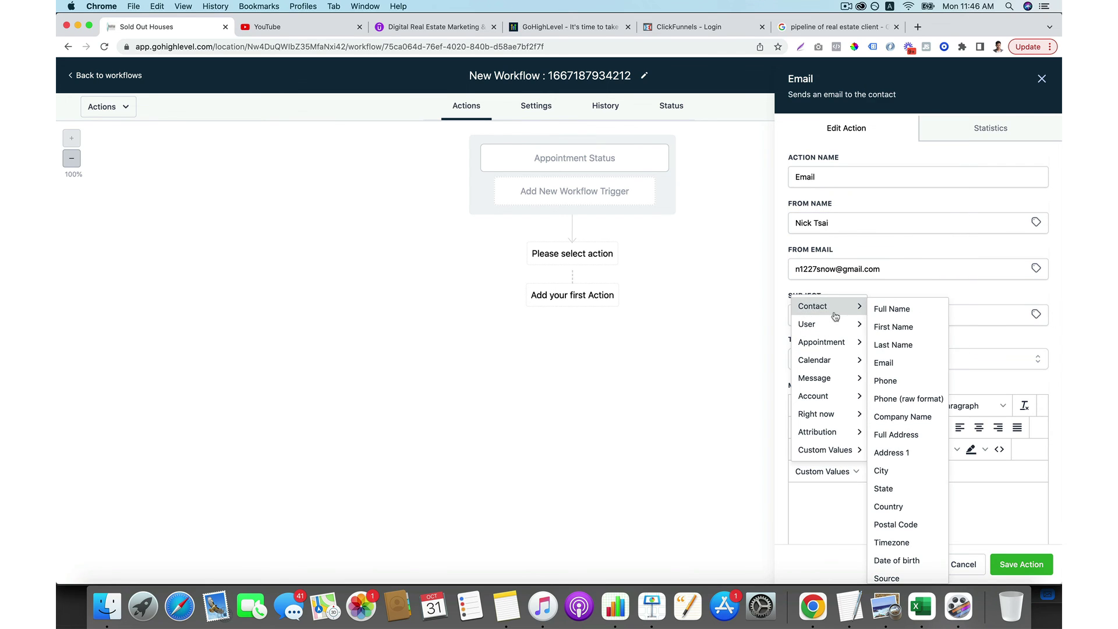
{"action": "left_click", "coordinate": [890, 310]}
{"action": "key", "text": "Return"}
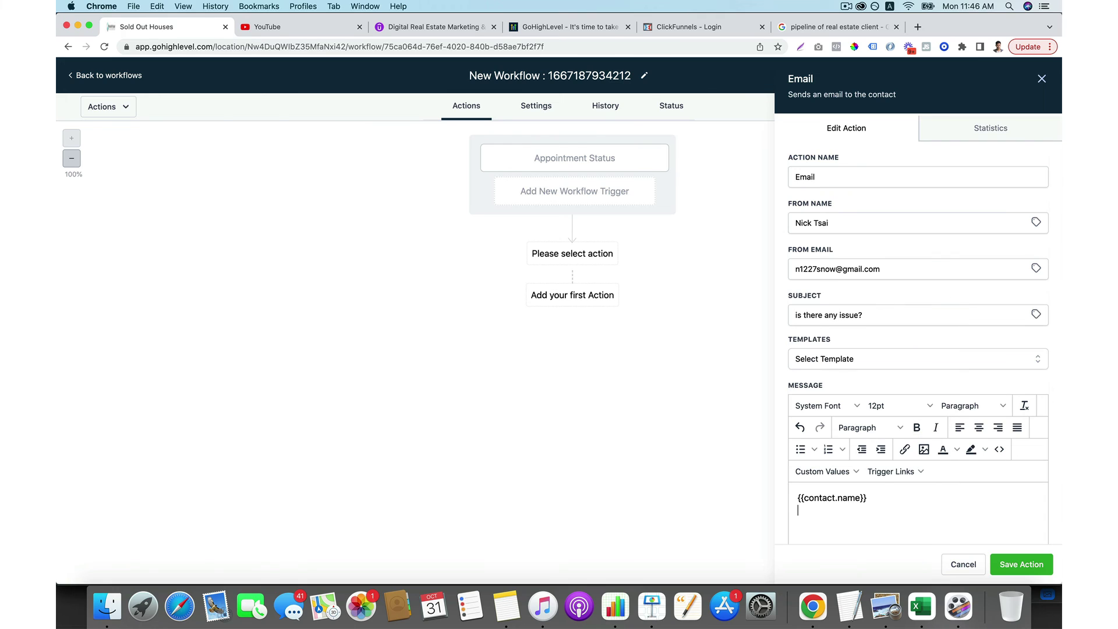
{"action": "type", "text": "Thanks for scedule a meeting with m"}
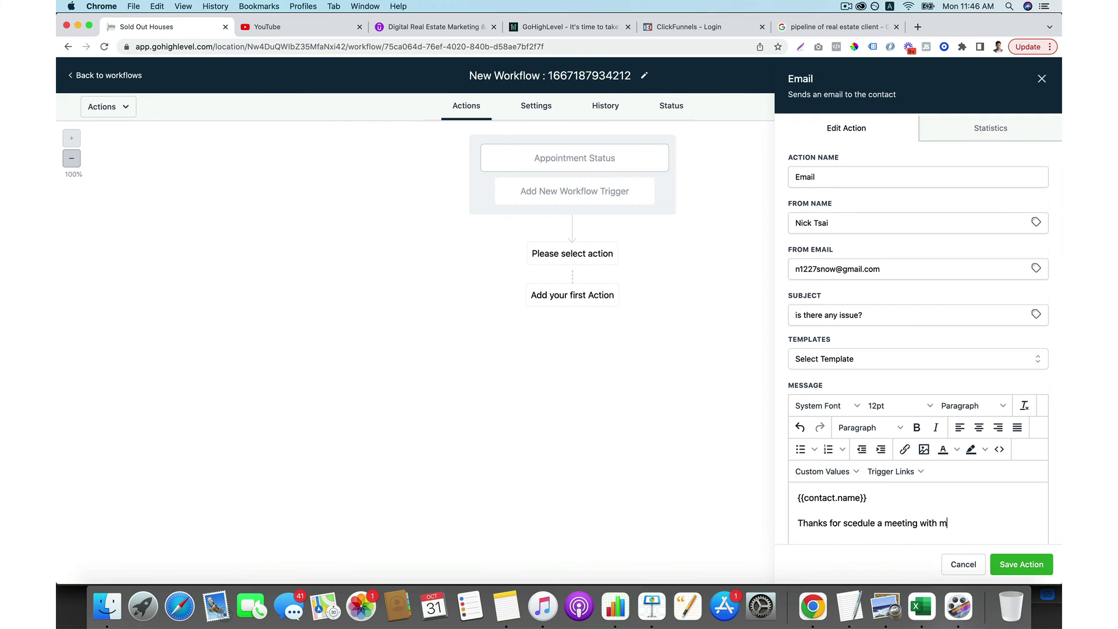
{"action": "type", "text": "e"}
{"action": "key", "text": "Return"}
{"action": "type", "text": "I noticed that you didn't show up on"}
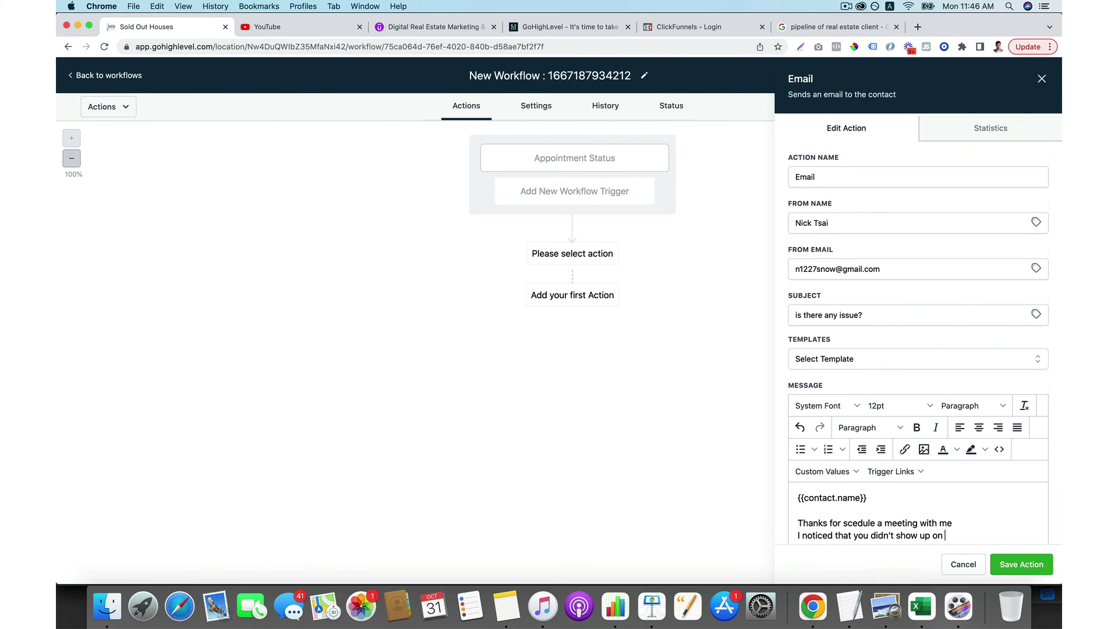
{"action": "scroll", "coordinate": [848, 442], "scroll_direction": "down", "scroll_amount": 3}
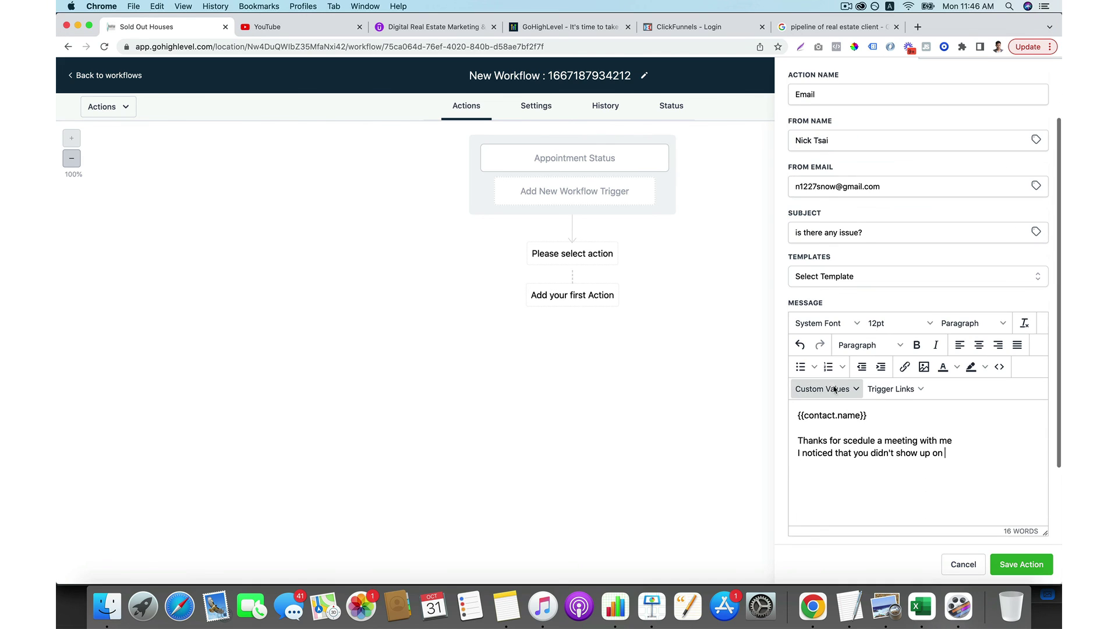
Insert the appointment start date time, offer help, and mention scheduling another meeting.
{"action": "left_click", "coordinate": [848, 389]}
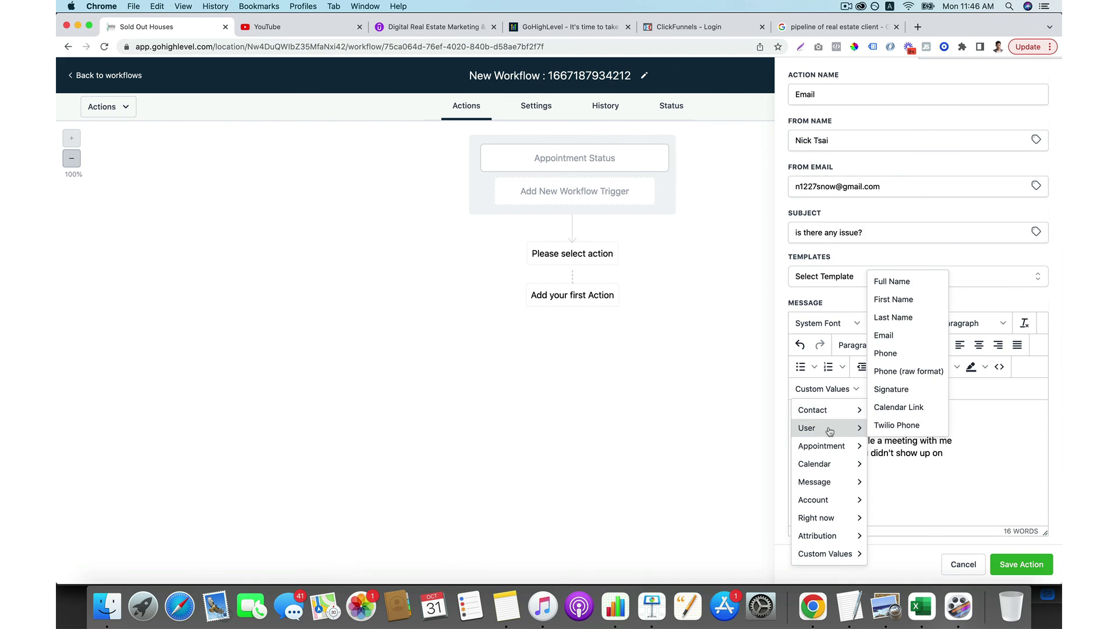
{"action": "mouse_move", "coordinate": [834, 446]}
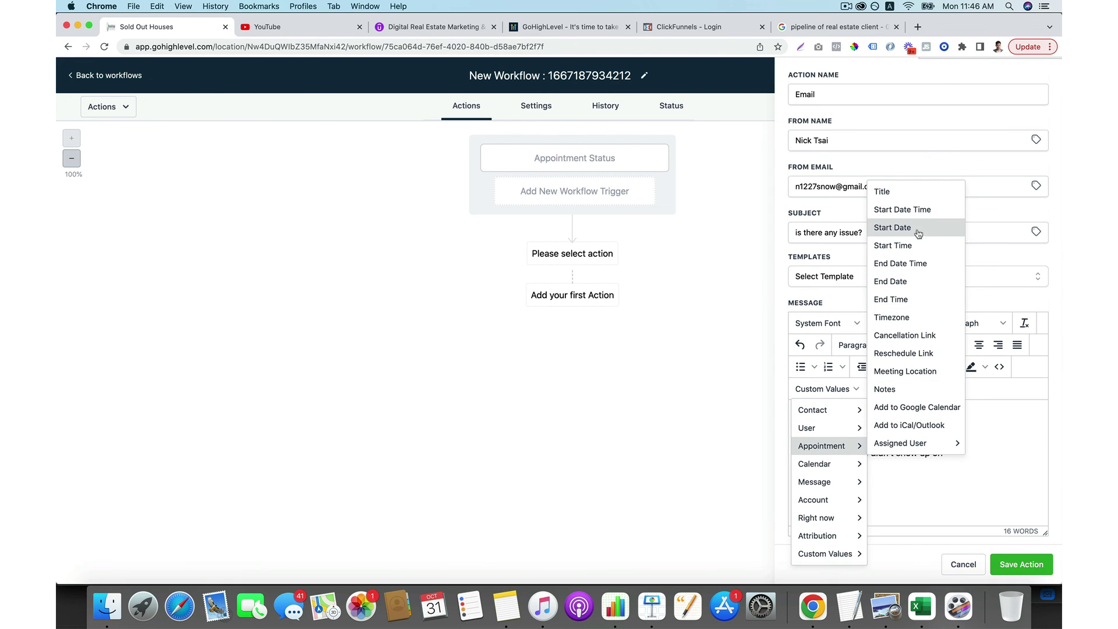
{"action": "left_click", "coordinate": [913, 215]}
{"action": "key", "text": "Return"}
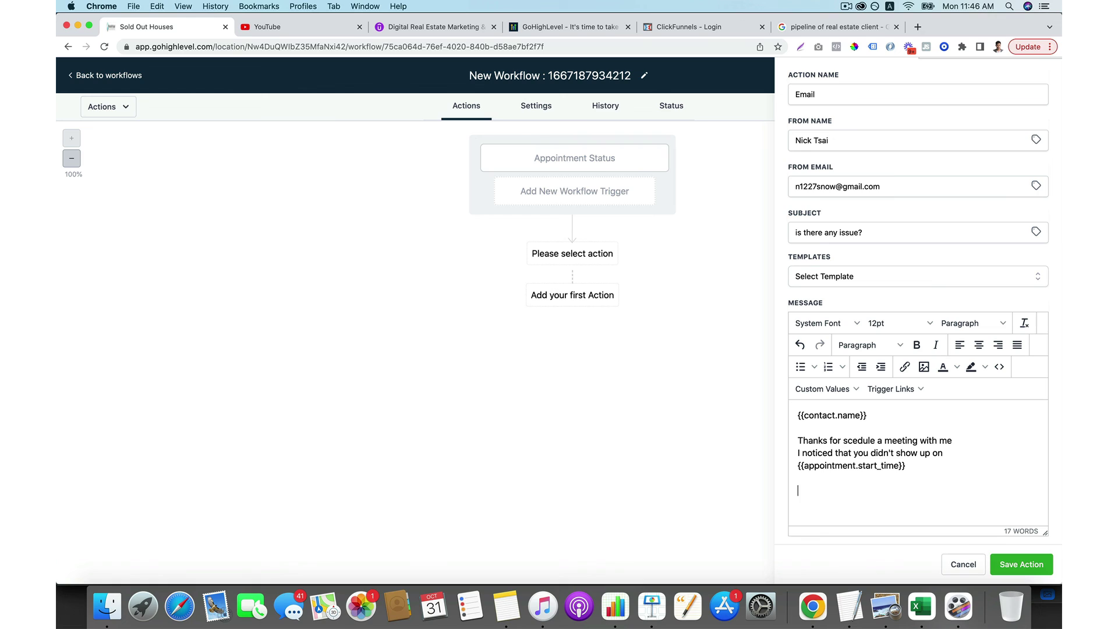
{"action": "type", "text": "Is there anything i can hel"}
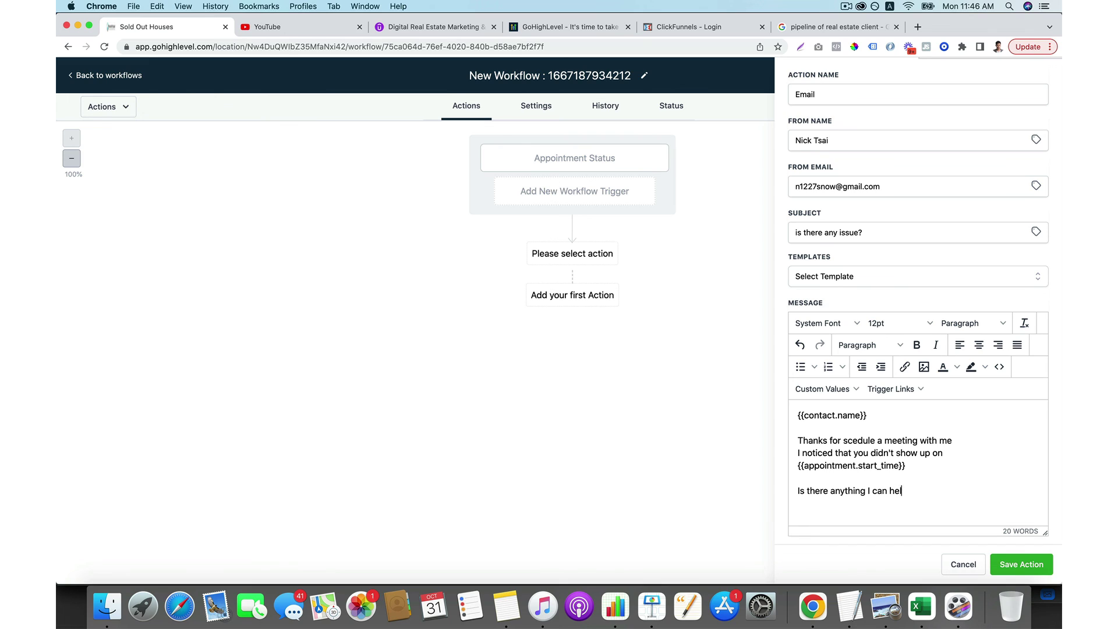
{"action": "type", "text": "p"}
{"action": "key", "text": "Return"}
{"action": "type", "text": "And"}
{"action": "key", "text": "BackSpace"}
{"action": "key", "text": "BackSpace"}
{"action": "type", "text": "f you want to sc"}
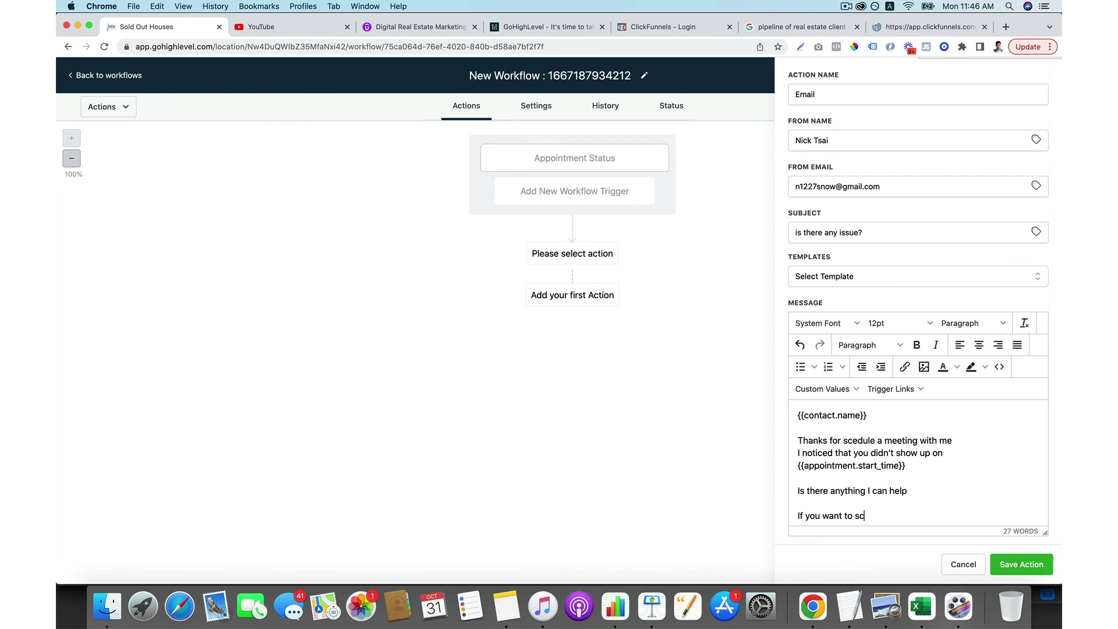
{"action": "type", "text": "eduel anot"}
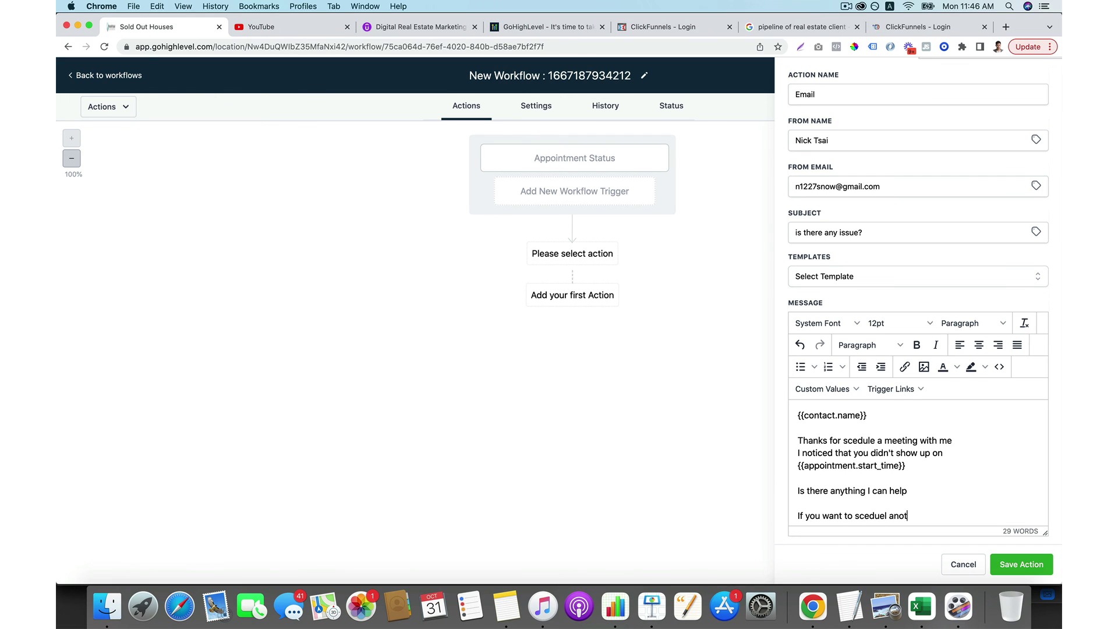
{"action": "type", "text": "her meeting"}
Add the reschedule link, sign with the sender's name, save the Email step and the workflow.
{"action": "key", "text": "Return"}
{"action": "type", "text": "You can"}
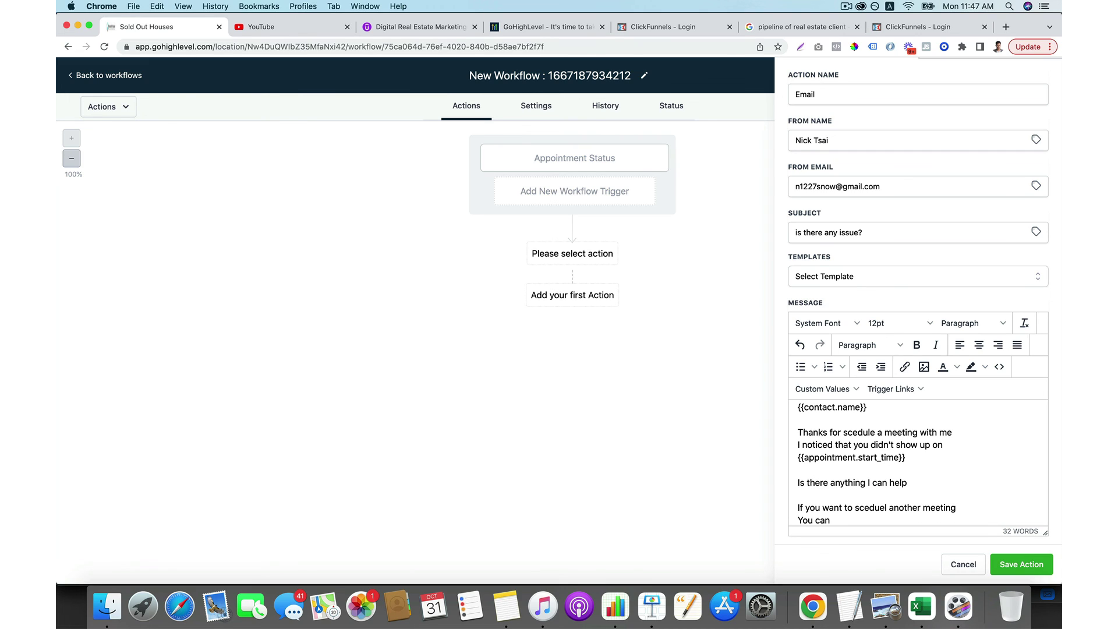
{"action": "type", "text": " do it here"}
{"action": "left_click", "coordinate": [826, 389]}
{"action": "mouse_move", "coordinate": [821, 445]}
{"action": "mouse_move", "coordinate": [889, 445]}
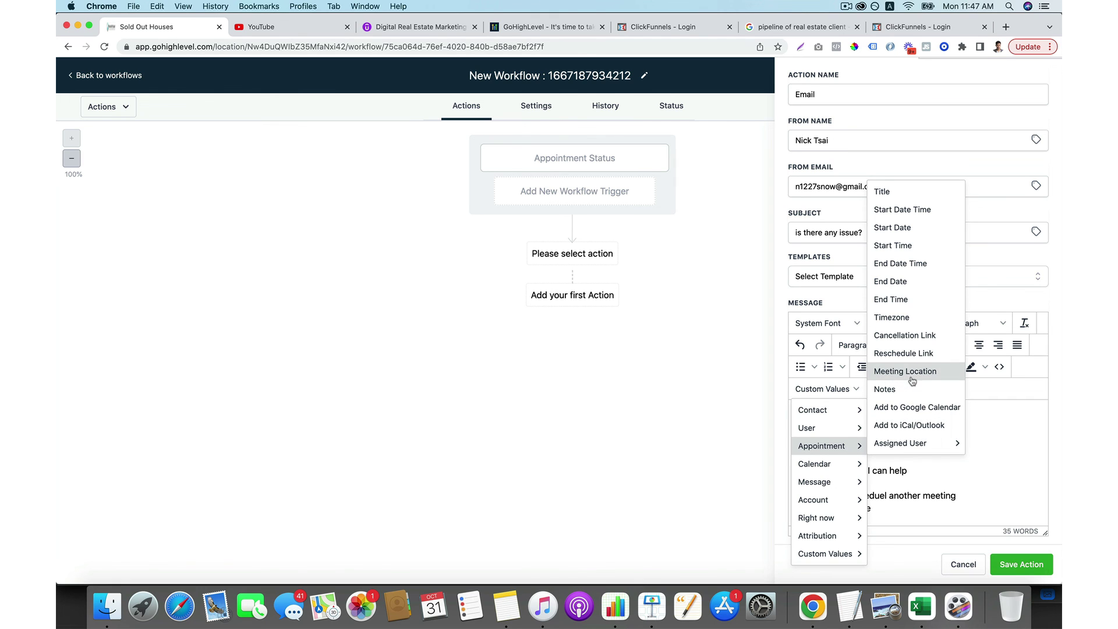
{"action": "left_click", "coordinate": [912, 353]}
{"action": "key", "text": "Return"}
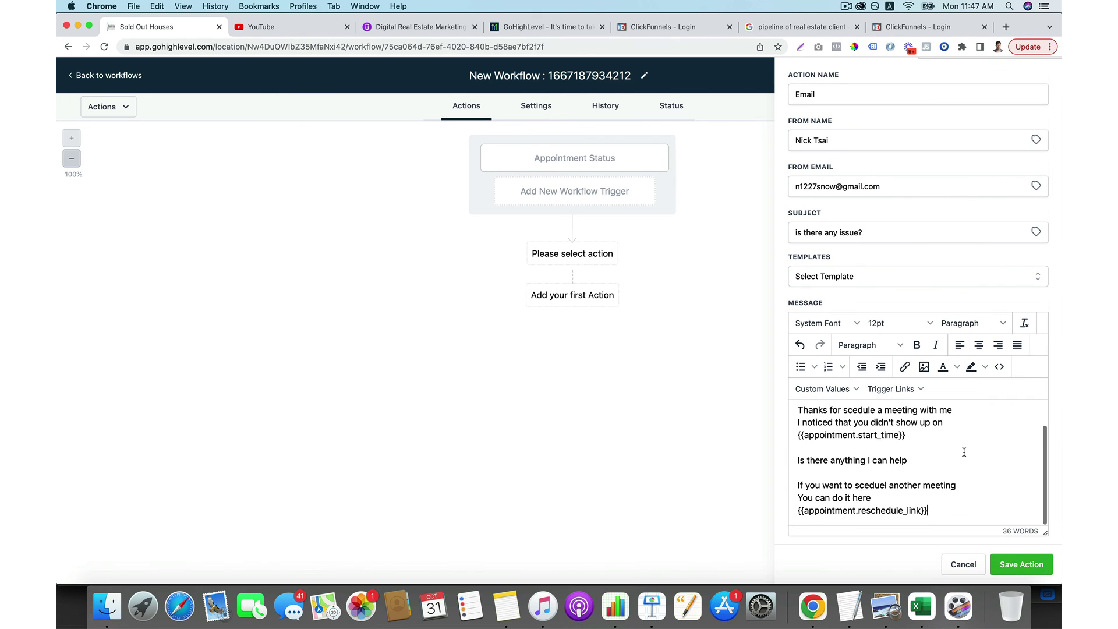
{"action": "type", "text": "Nick Tsai"}
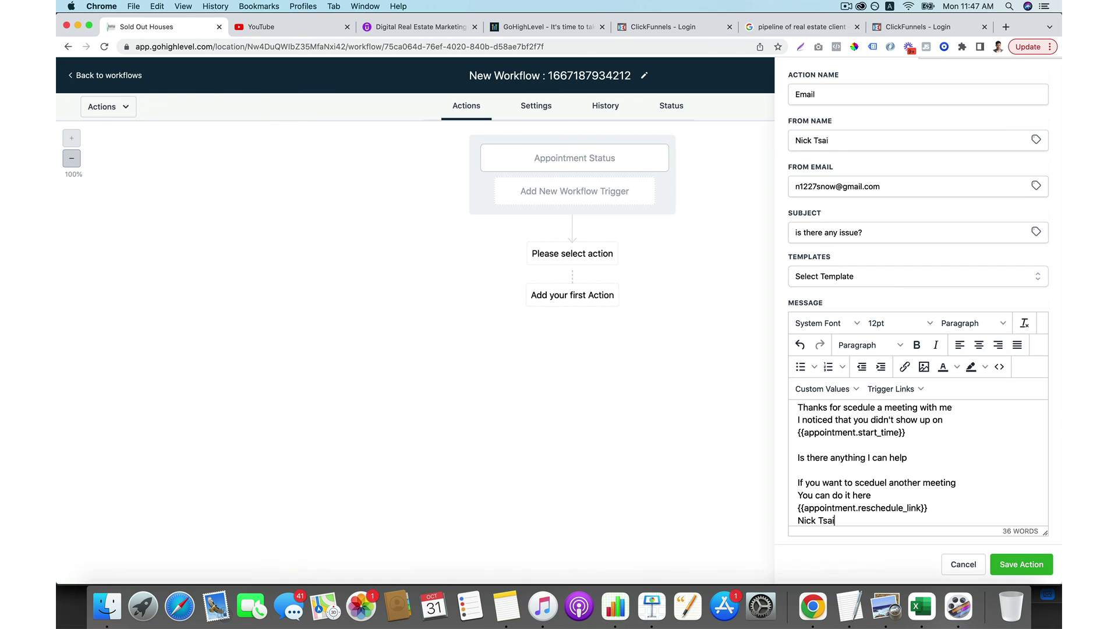
{"action": "left_click", "coordinate": [1026, 576]}
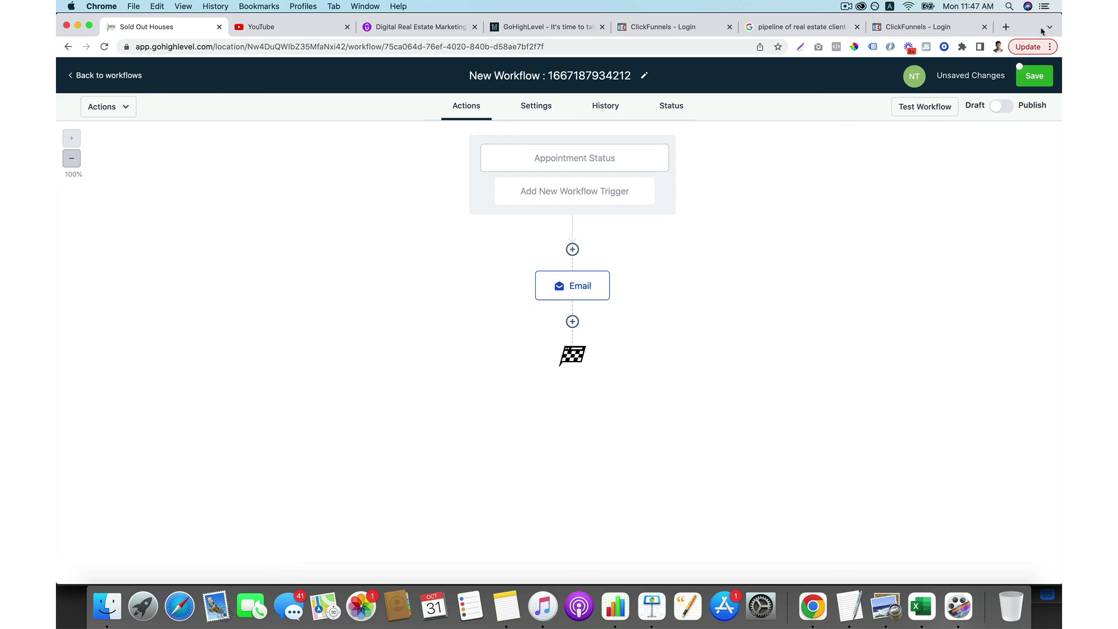
{"action": "left_click", "coordinate": [1036, 76]}
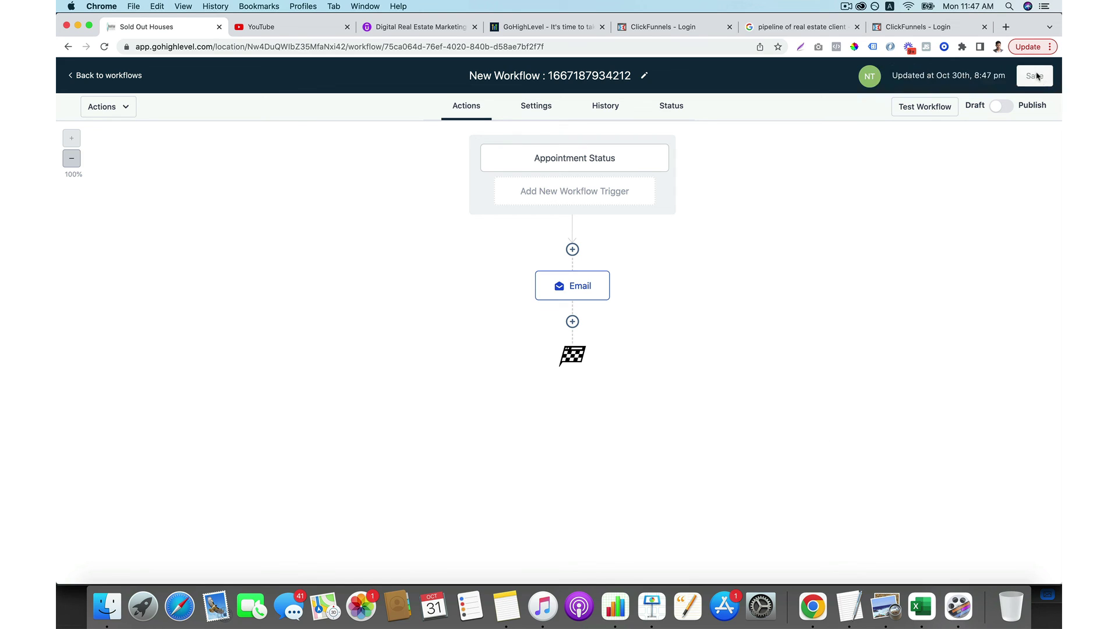